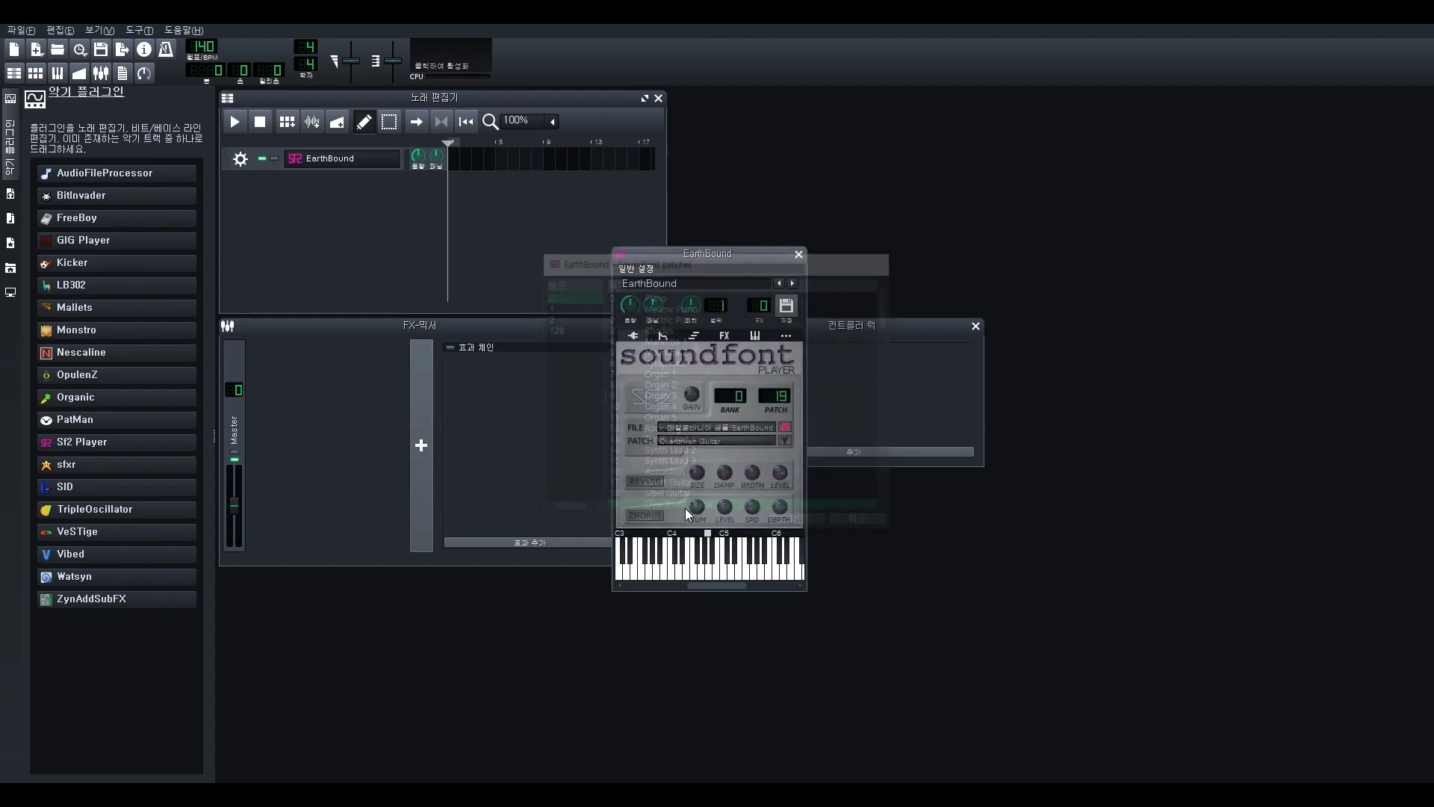
# Audition the Overdriven Guitar patch on the EarthBound instrument's keyboard
pyautogui.moveTo(716, 258); pyautogui.dragTo(665, 236)
pyautogui.press('o')
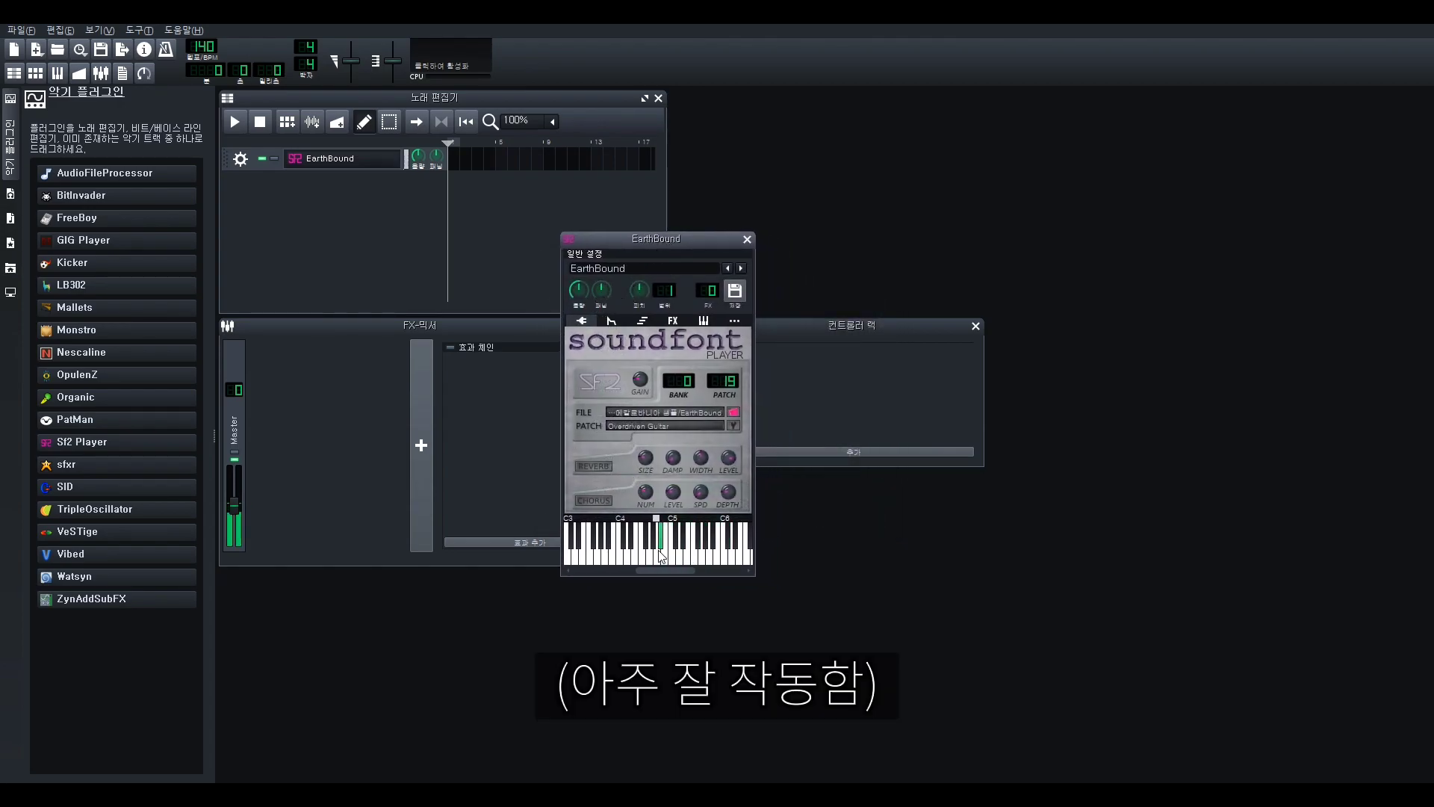
pyautogui.moveTo(660, 551); pyautogui.dragTo(631, 552)
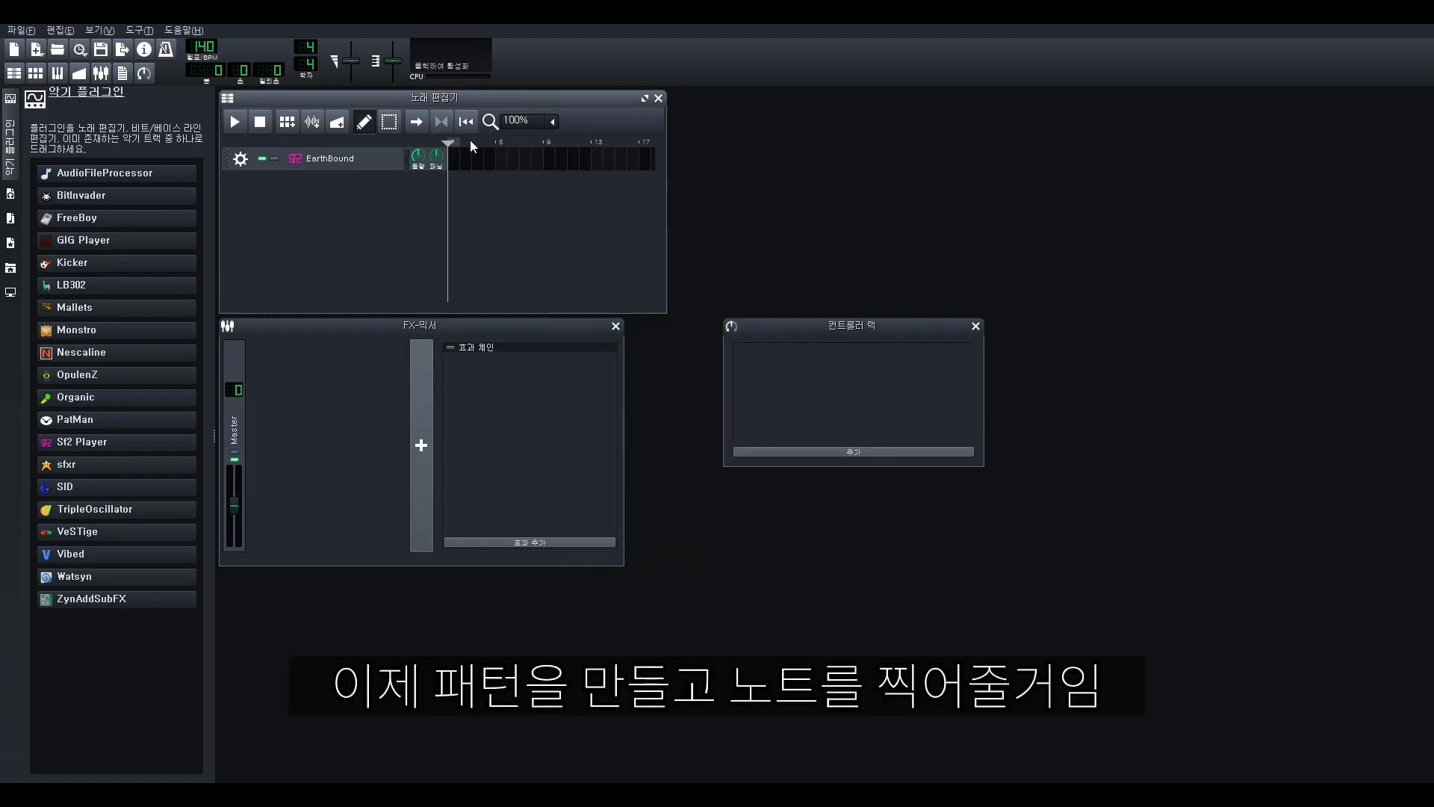
# Create a pattern at the start of the EarthBound track and place a D5 note at its beginning in the piano roll
pyautogui.click(453, 159)
pyautogui.rightClick(454, 160)
pyautogui.click(477, 172)
pyautogui.click(435, 251)
pyautogui.moveTo(435, 251); pyautogui.dragTo(273, 232)
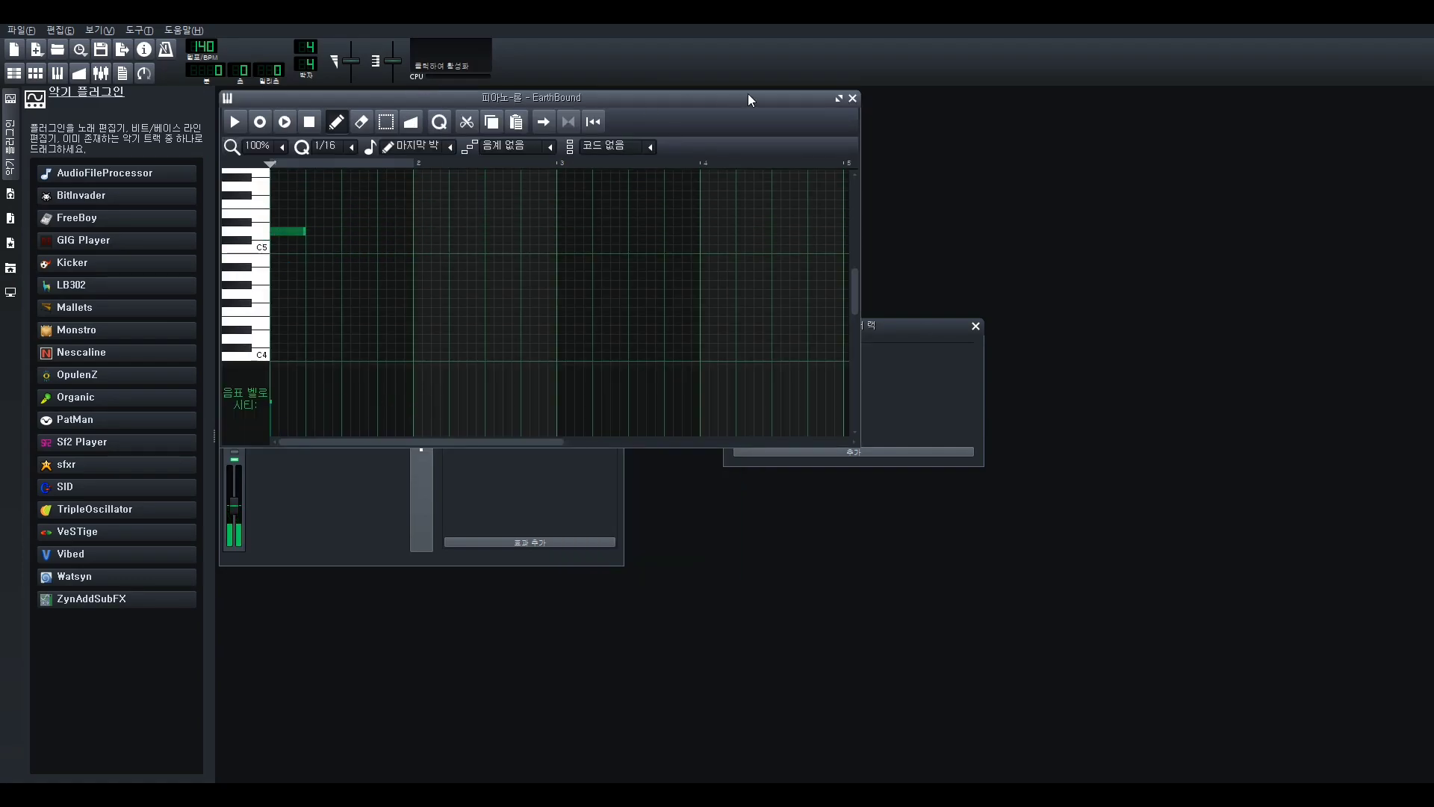
pyautogui.click(839, 97)
# Set the project tempo to 240 BPM
pyautogui.moveTo(198, 43); pyautogui.dragTo(198, 41)
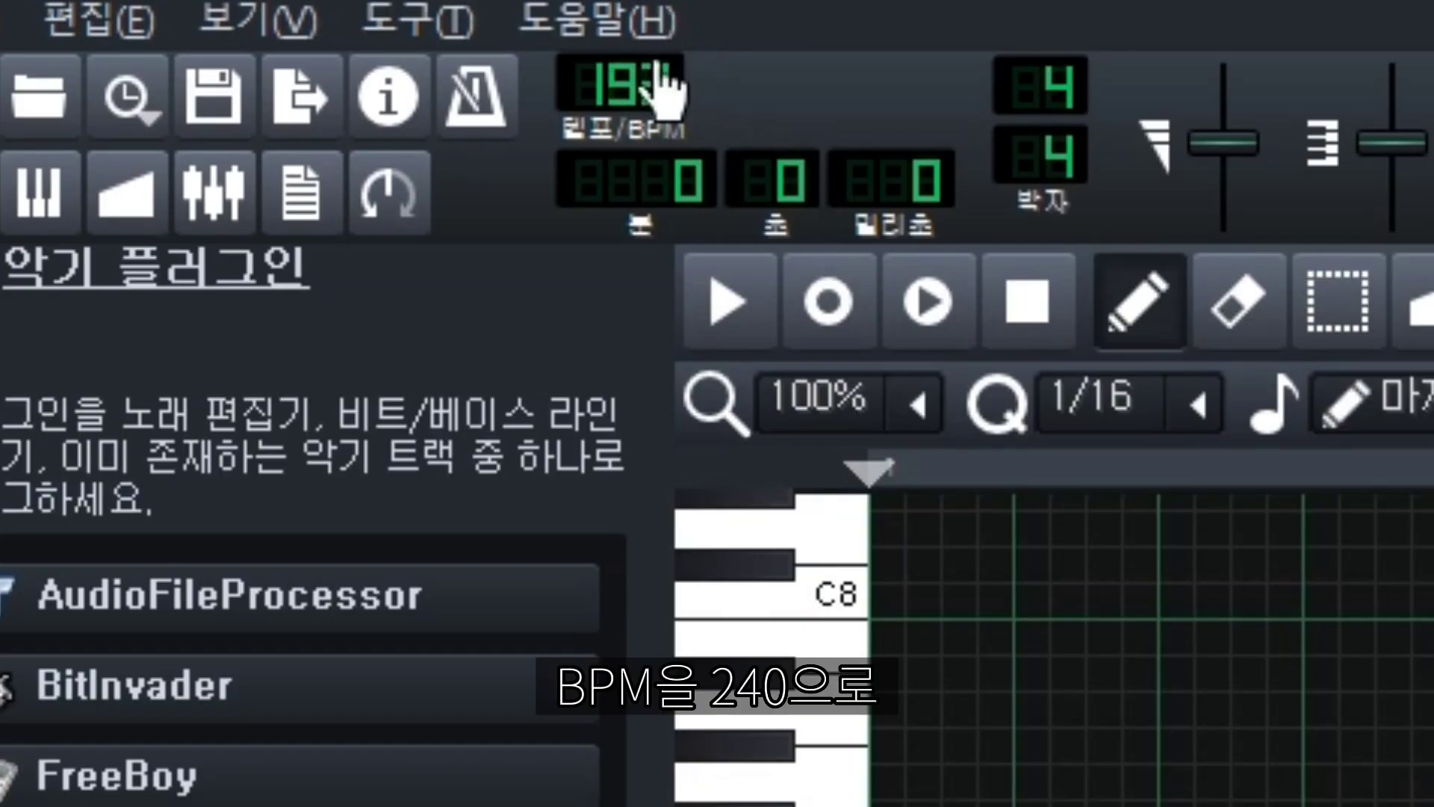
pyautogui.moveTo(661, 82); pyautogui.dragTo(661, 81)
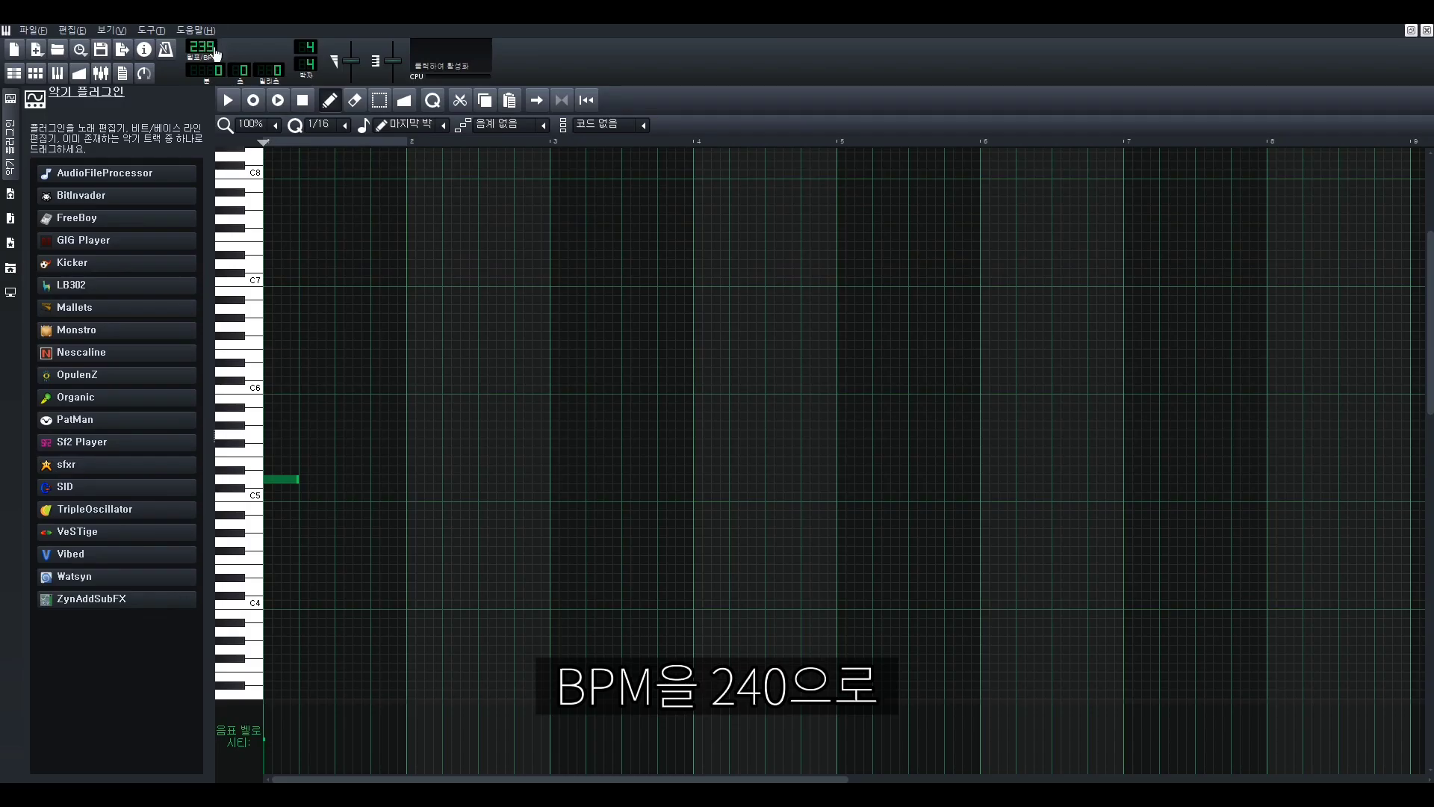
pyautogui.moveTo(215, 52); pyautogui.dragTo(215, 51)
# Continue the melody after the opening note with short notes on D5, D6, A5, G#5 and G5
pyautogui.scroll(2, 304, 528)
pyautogui.click(412, 478)
pyautogui.moveTo(411, 477); pyautogui.dragTo(412, 471)
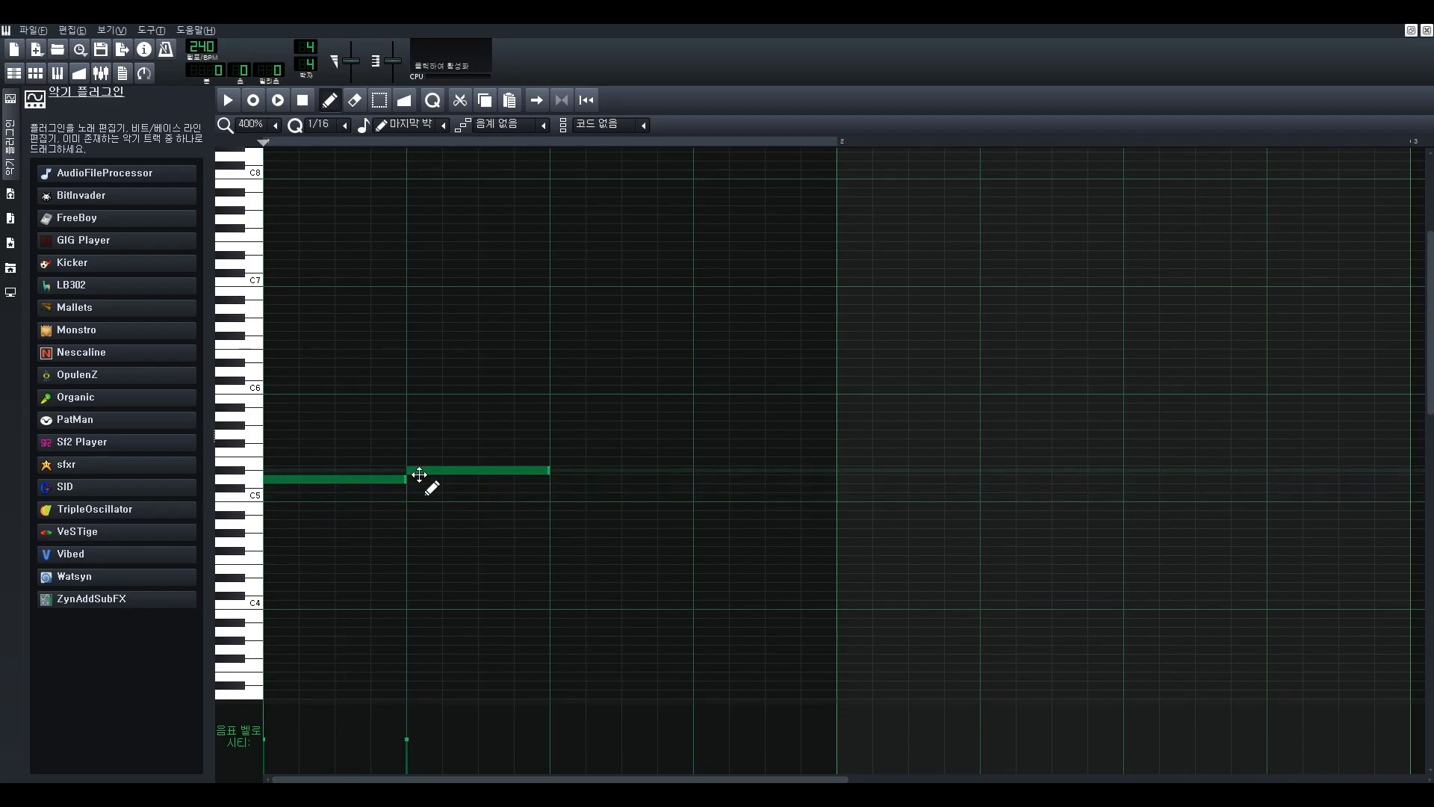
pyautogui.rightClick(413, 471)
pyautogui.click(351, 479)
pyautogui.click(415, 372)
pyautogui.click(560, 416)
pyautogui.click(777, 425)
pyautogui.click(918, 434)
# Complete the two-bar melody phrase with notes on F5, D5, F5 and G5
pyautogui.scroll(-1, 874, 460)
pyautogui.click(674, 451)
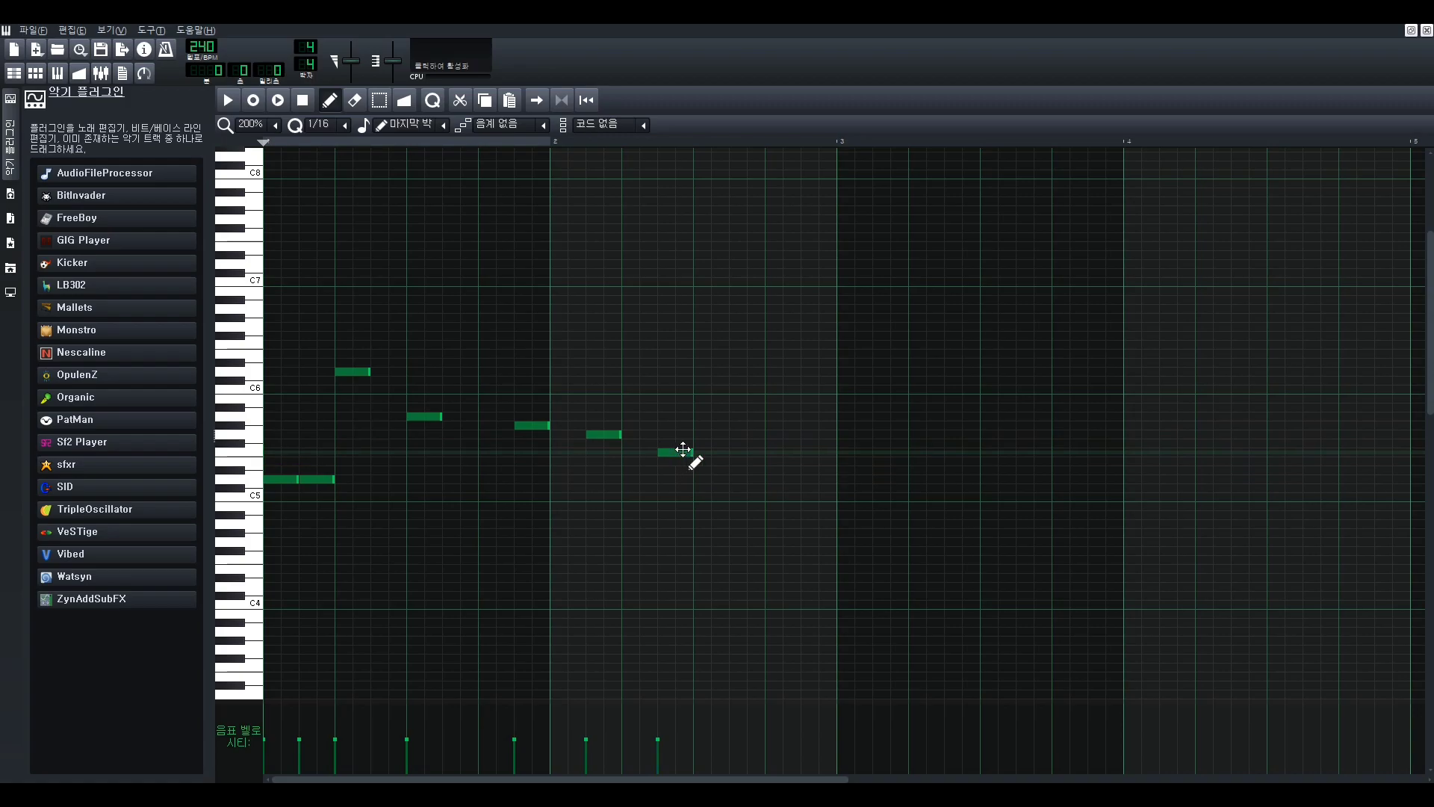
pyautogui.click(747, 478)
pyautogui.click(782, 452)
pyautogui.click(817, 433)
# Duplicate the two-bar phrase so the copy starts at bar 3
pyautogui.hotkey('ctrl', 'a')
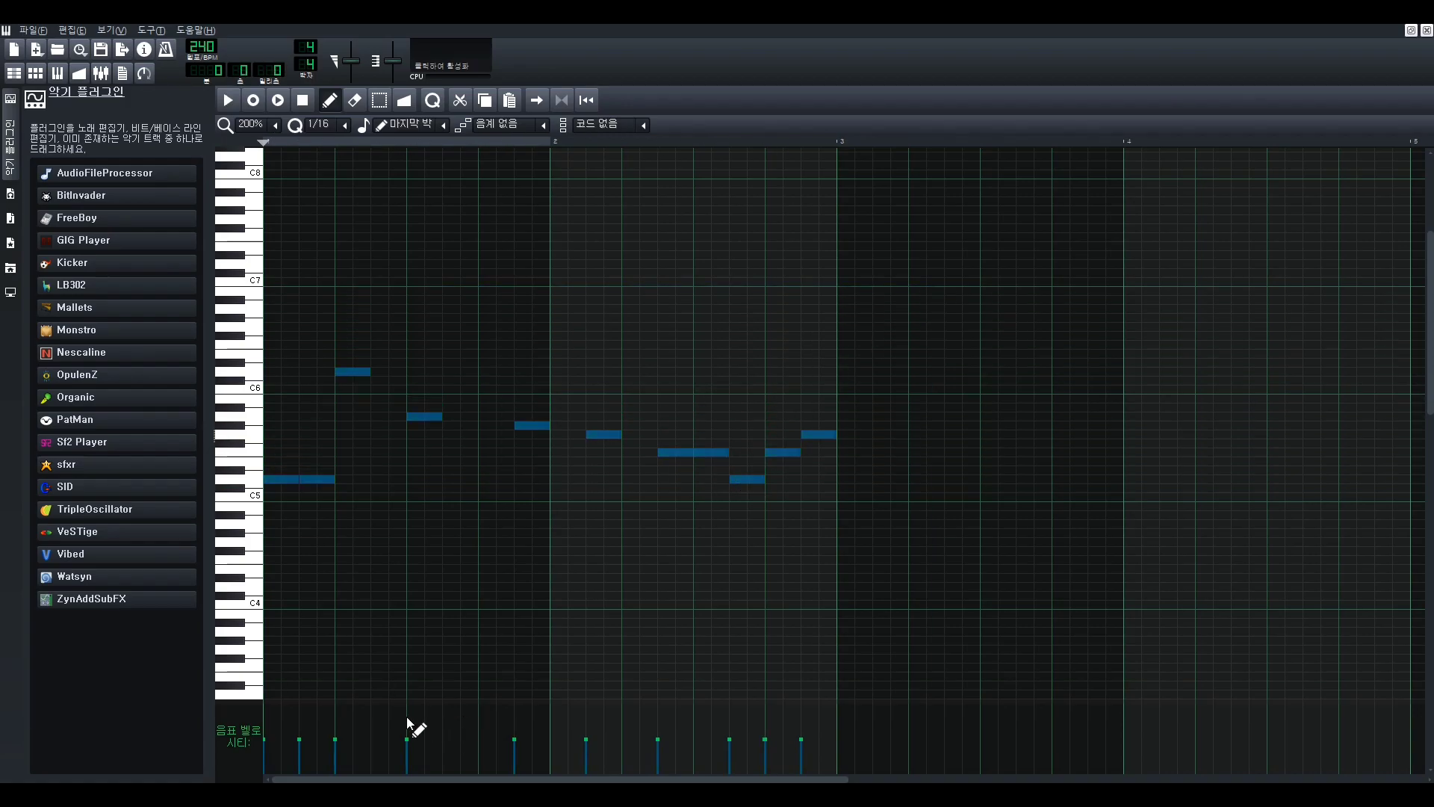
pyautogui.hotkey('ctrl', 'c')
pyautogui.hotkey('ctrl', 'v')
pyautogui.scroll(-1, 665, 378)
pyautogui.moveTo(293, 478); pyautogui.dragTo(579, 478)
# Duplicate the full four-bar melody so the copy starts at bar 5
pyautogui.scroll(2, 694, 508)
pyautogui.hotkey('ctrl', 'a')
pyautogui.scroll(-2, 755, 522)
pyautogui.hotkey('ctrl', 'c')
pyautogui.hotkey('ctrl', 'v')
pyautogui.moveTo(349, 418); pyautogui.dragTo(925, 350)
# Lower the opening note pairs of the second, third and fourth phrase repeats to C5, B4 and A#4
pyautogui.scroll(-1, 920, 441)
pyautogui.scroll(1, 822, 448)
pyautogui.moveTo(593, 489); pyautogui.dragTo(562, 496)
pyautogui.moveTo(882, 489); pyautogui.dragTo(848, 475)
pyautogui.moveTo(859, 479); pyautogui.dragTo(862, 506)
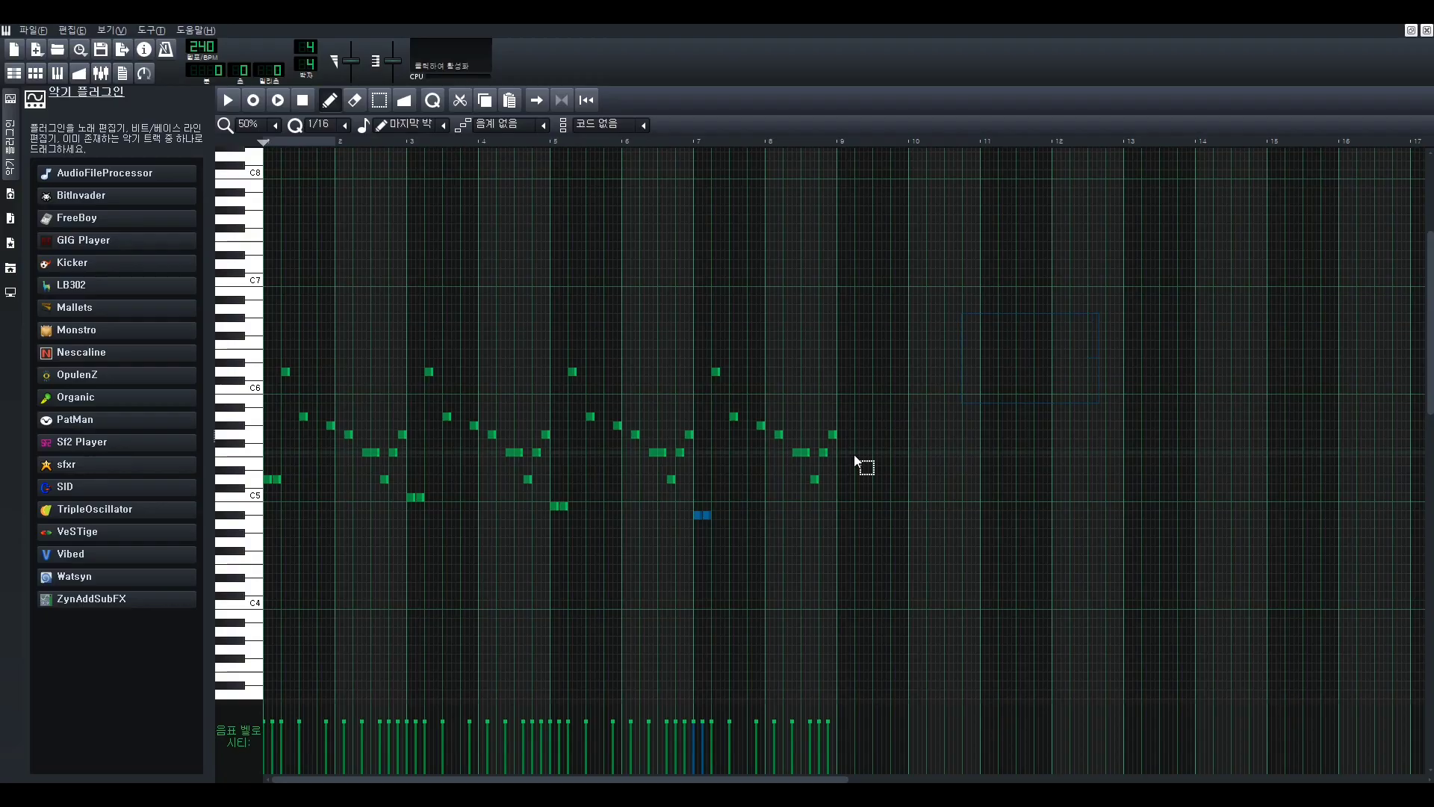
# Shorten all melody notes slightly to leave gaps between them, and play the pattern to check it
pyautogui.hotkey('ctrl', 'a')
pyautogui.press('space')
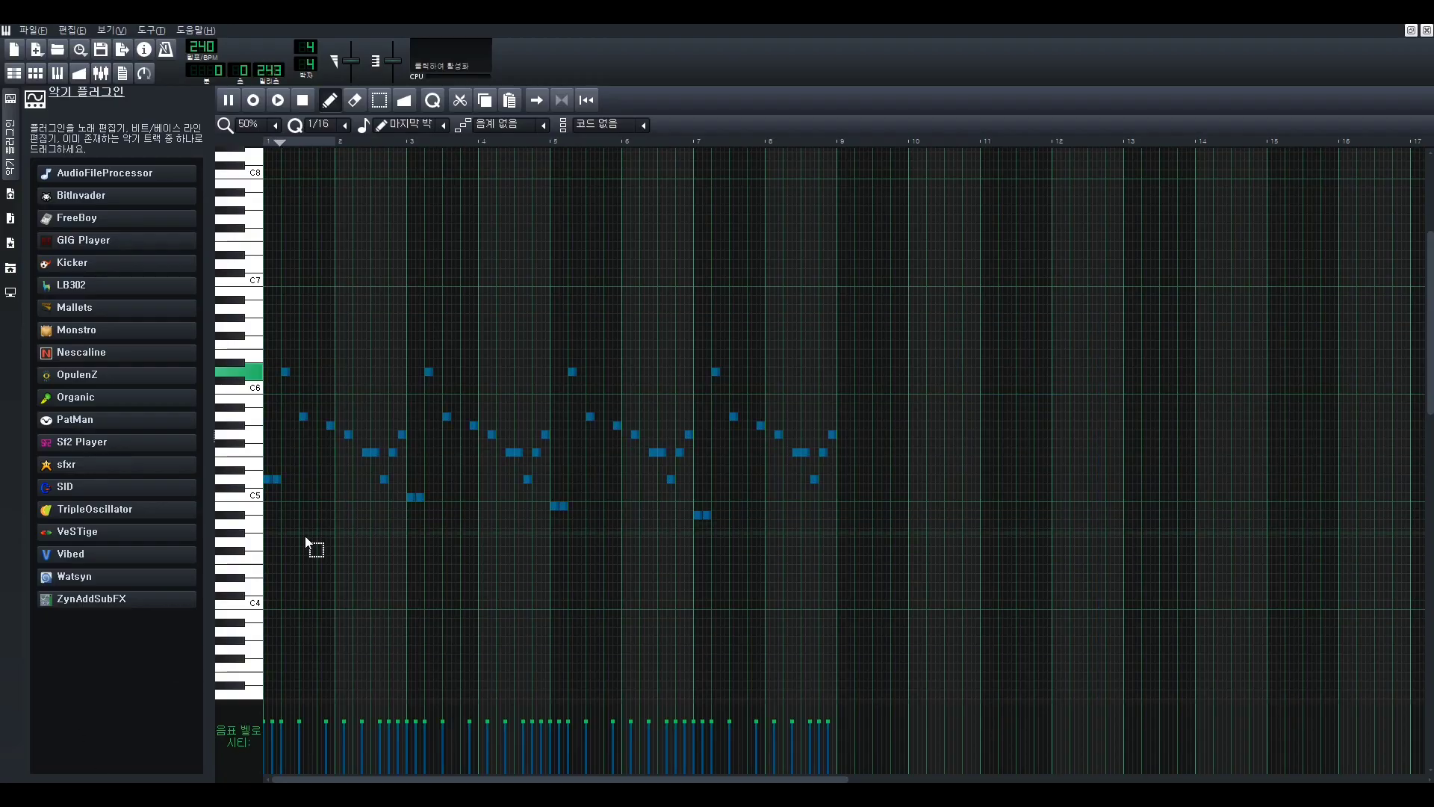
pyautogui.scroll(3, 314, 544)
pyautogui.press('space')
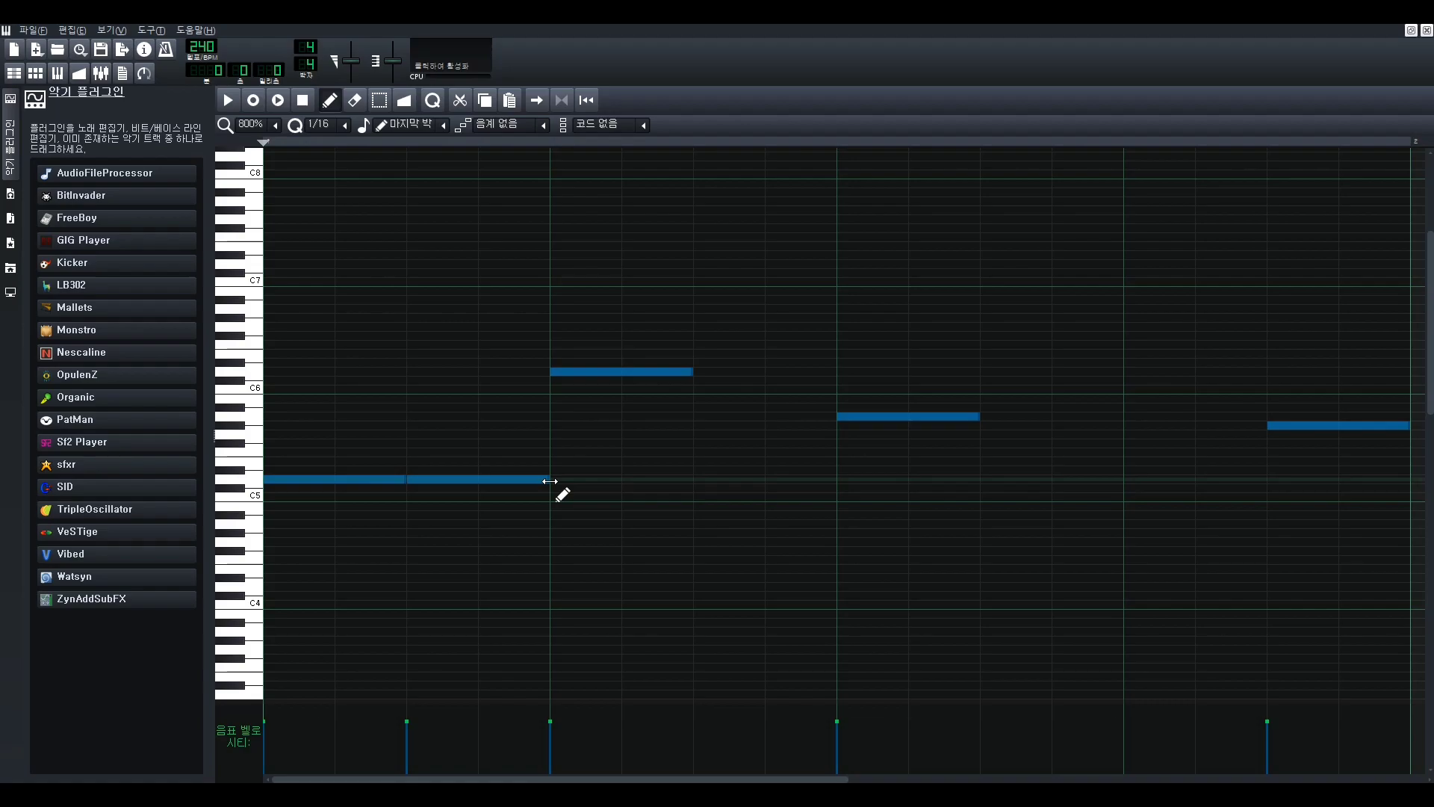
pyautogui.moveTo(551, 481); pyautogui.dragTo(531, 484)
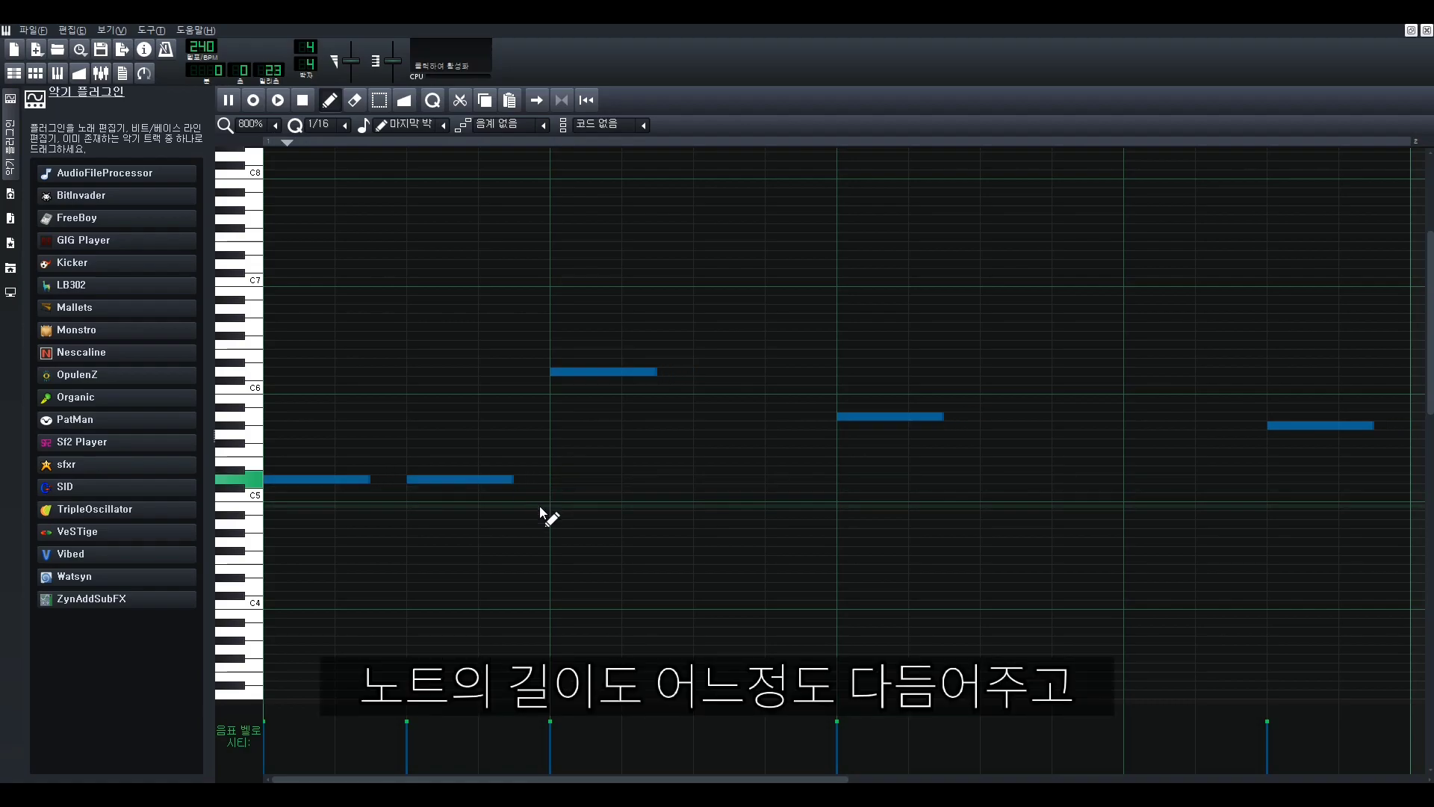
pyautogui.press('Escape')
pyautogui.press('space')
pyautogui.scroll(-2, 583, 518)
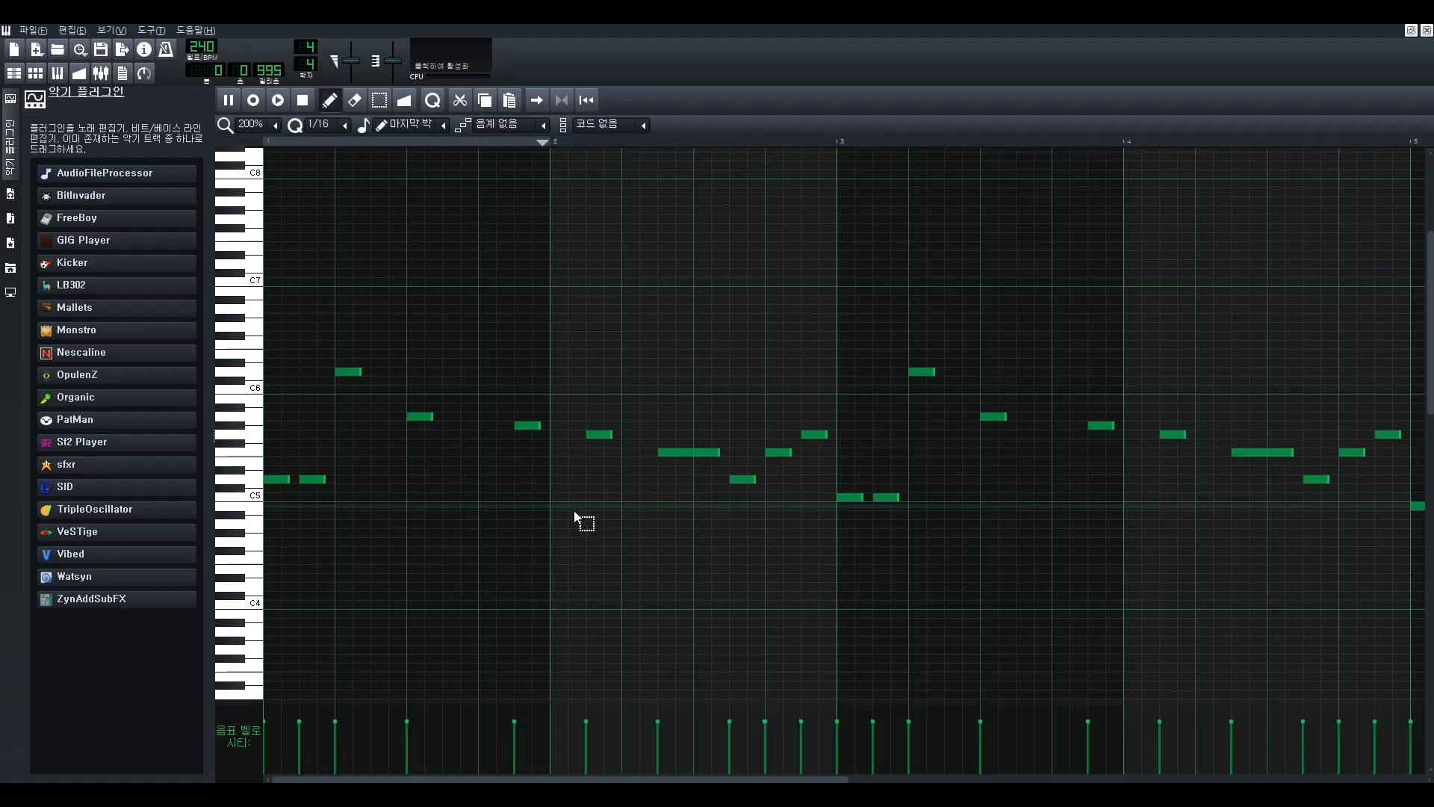
# Lower the pitch of the EarthBound soundfont instrument slightly
pyautogui.click(1426, 30)
pyautogui.click(381, 169)
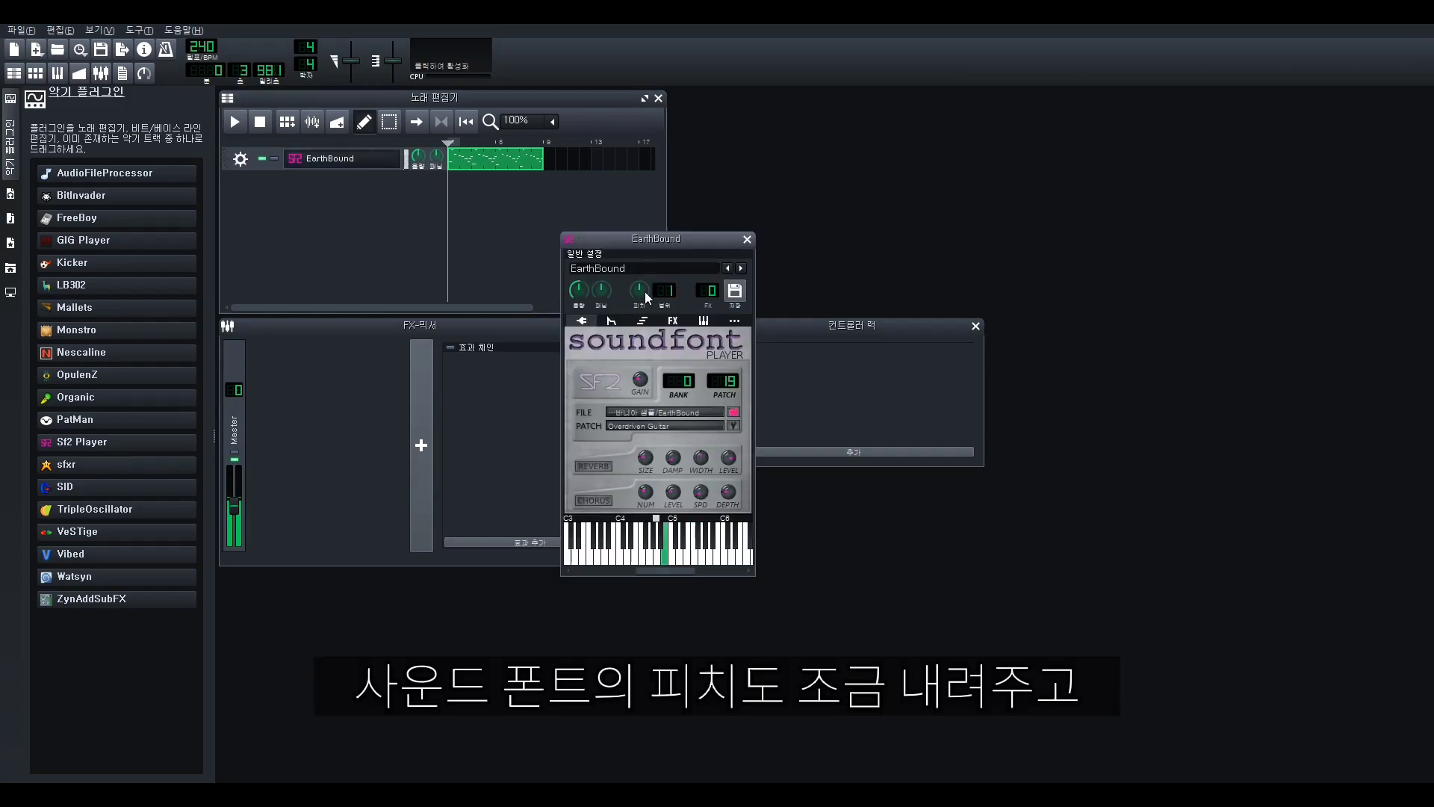
pyautogui.doubleClick(647, 298)
pyautogui.press('Return')
pyautogui.click(745, 239)
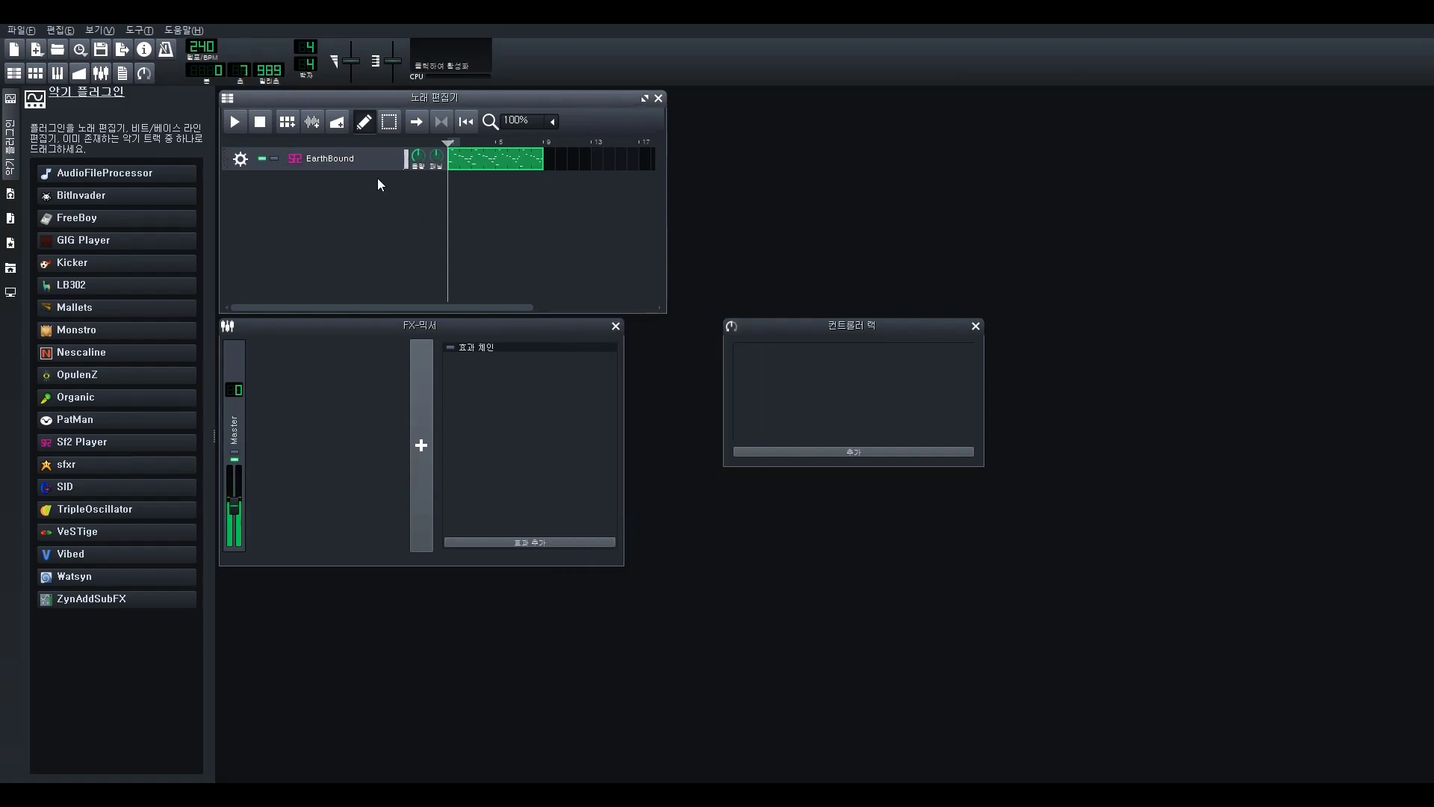
# Add the FX 1 mixer channel and route the EarthBound instrument to it
pyautogui.click(421, 445)
pyautogui.doubleClick(347, 159)
pyautogui.click(360, 196)
pyautogui.click(365, 157)
pyautogui.click(345, 164)
pyautogui.scroll(1, 715, 302)
pyautogui.click(746, 239)
# Add an Equalizer effect to FX 1 and shift its band 1 to a higher frequency
pyautogui.click(534, 542)
pyautogui.write('equ')
pyautogui.click(545, 379)
pyautogui.doubleClick(543, 378)
pyautogui.moveTo(1071, 93); pyautogui.dragTo(545, 276)
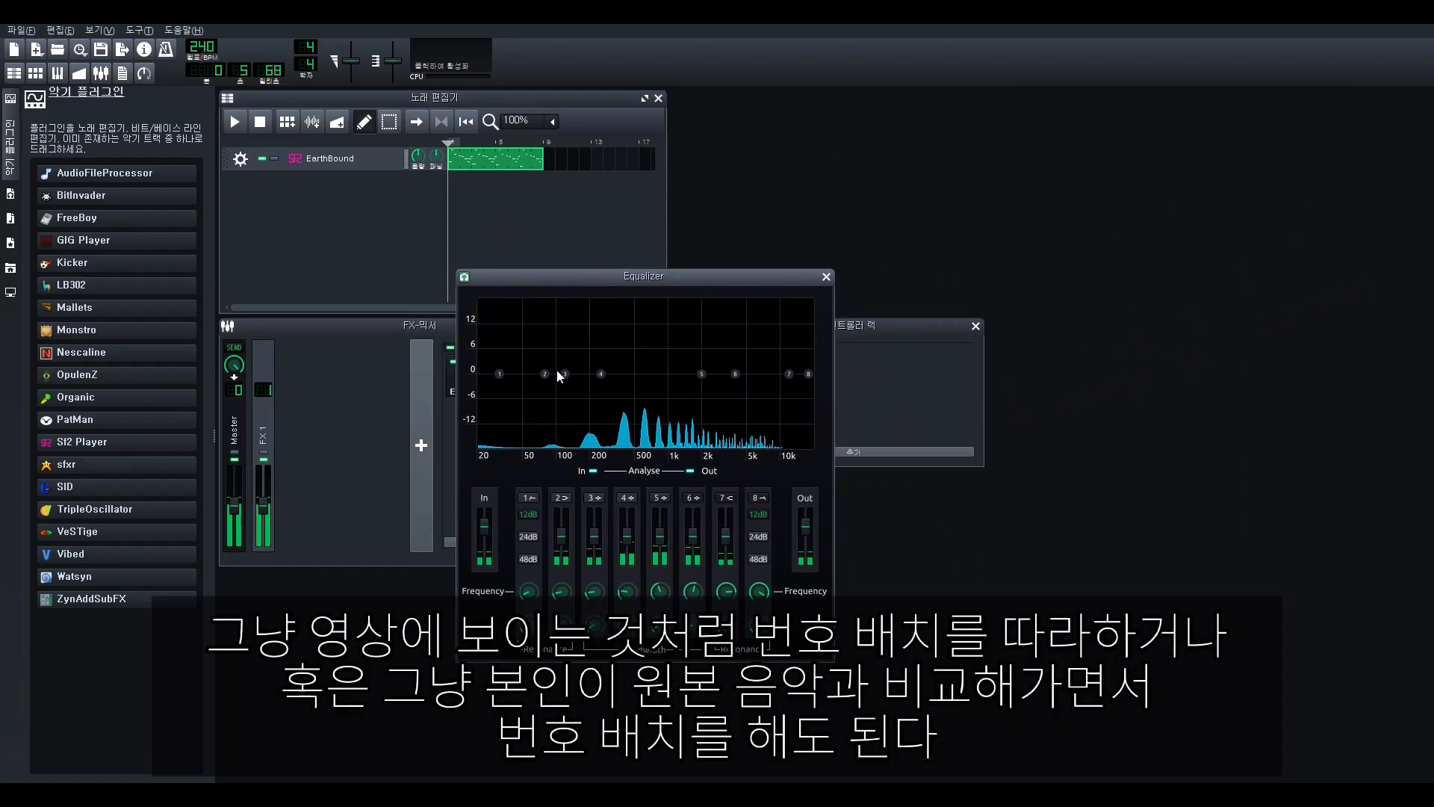
pyautogui.click(500, 375)
pyautogui.moveTo(499, 377); pyautogui.dragTo(616, 388)
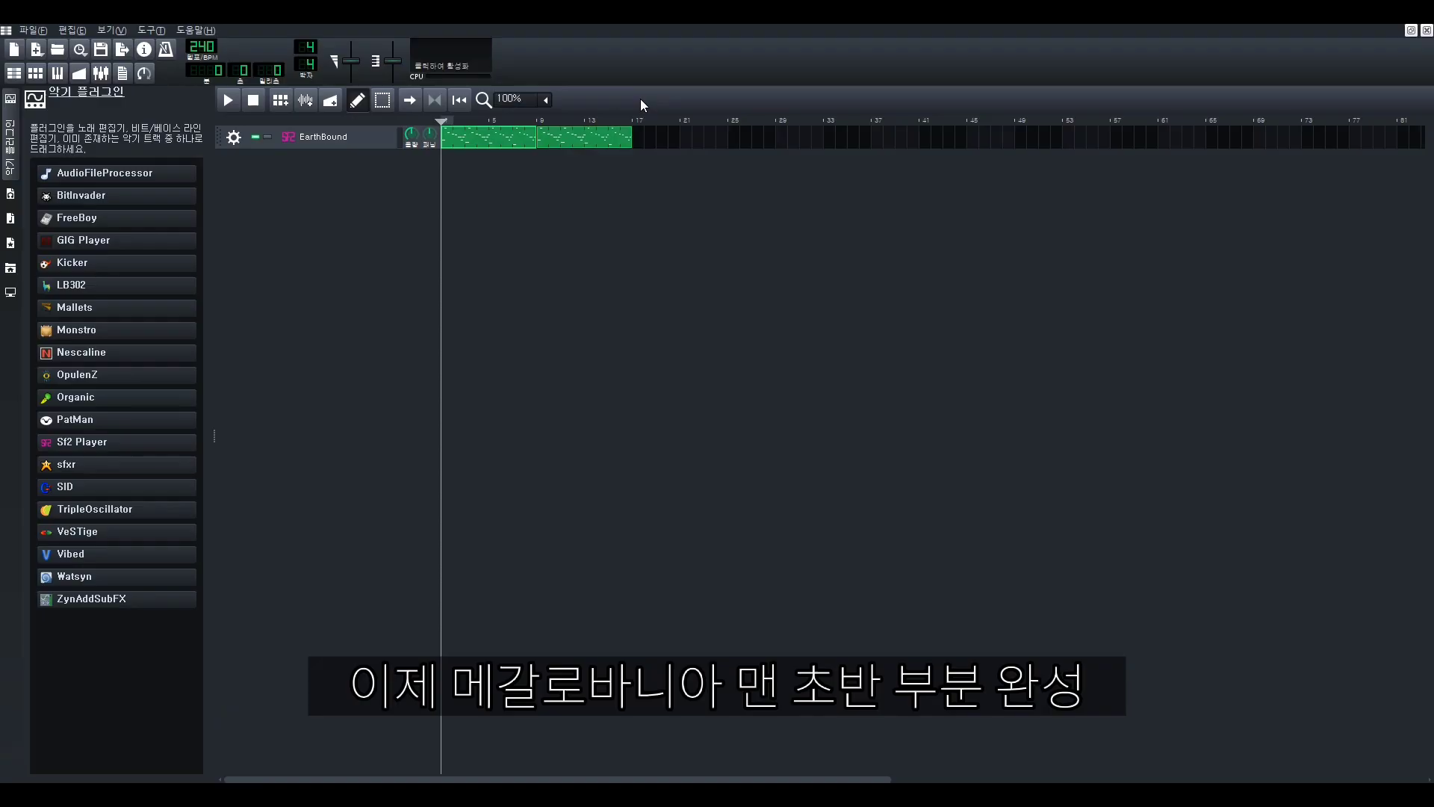
# Play the arranged melody and inspect the EarthBound instrument's envelope and arpeggio settings
pyautogui.press('space')
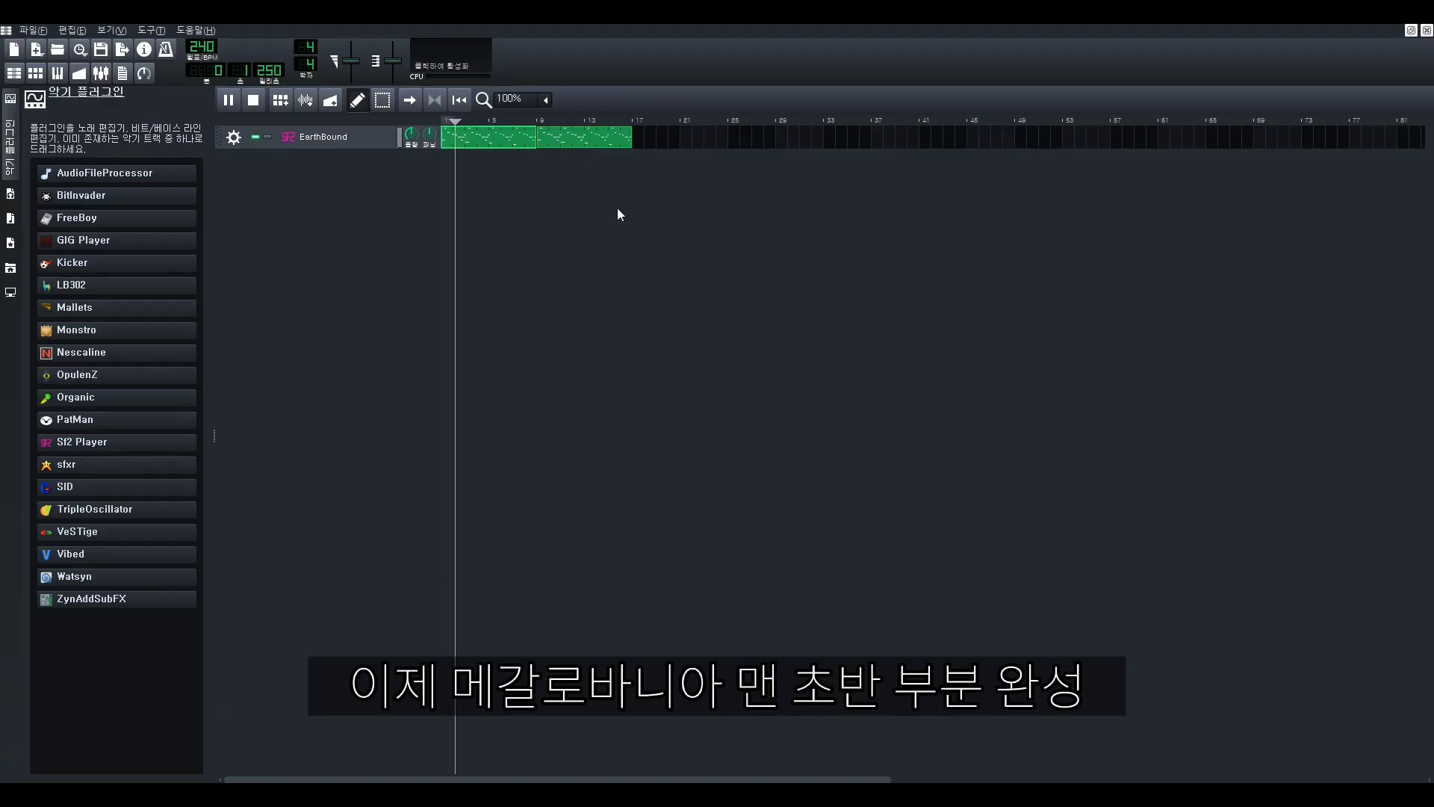
pyautogui.press('space')
pyautogui.click(361, 140)
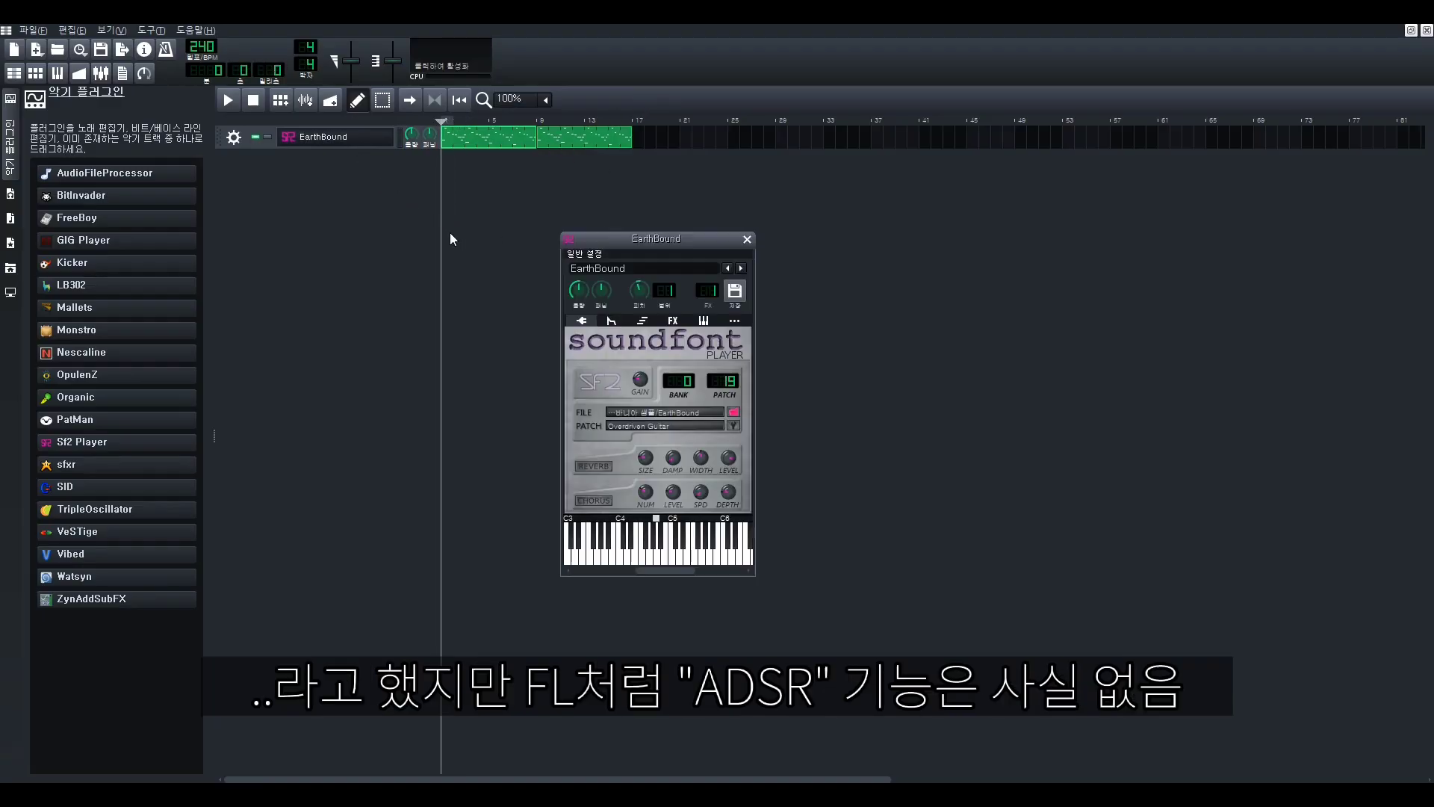
pyautogui.click(620, 326)
pyautogui.click(642, 323)
pyautogui.click(610, 324)
pyautogui.click(648, 324)
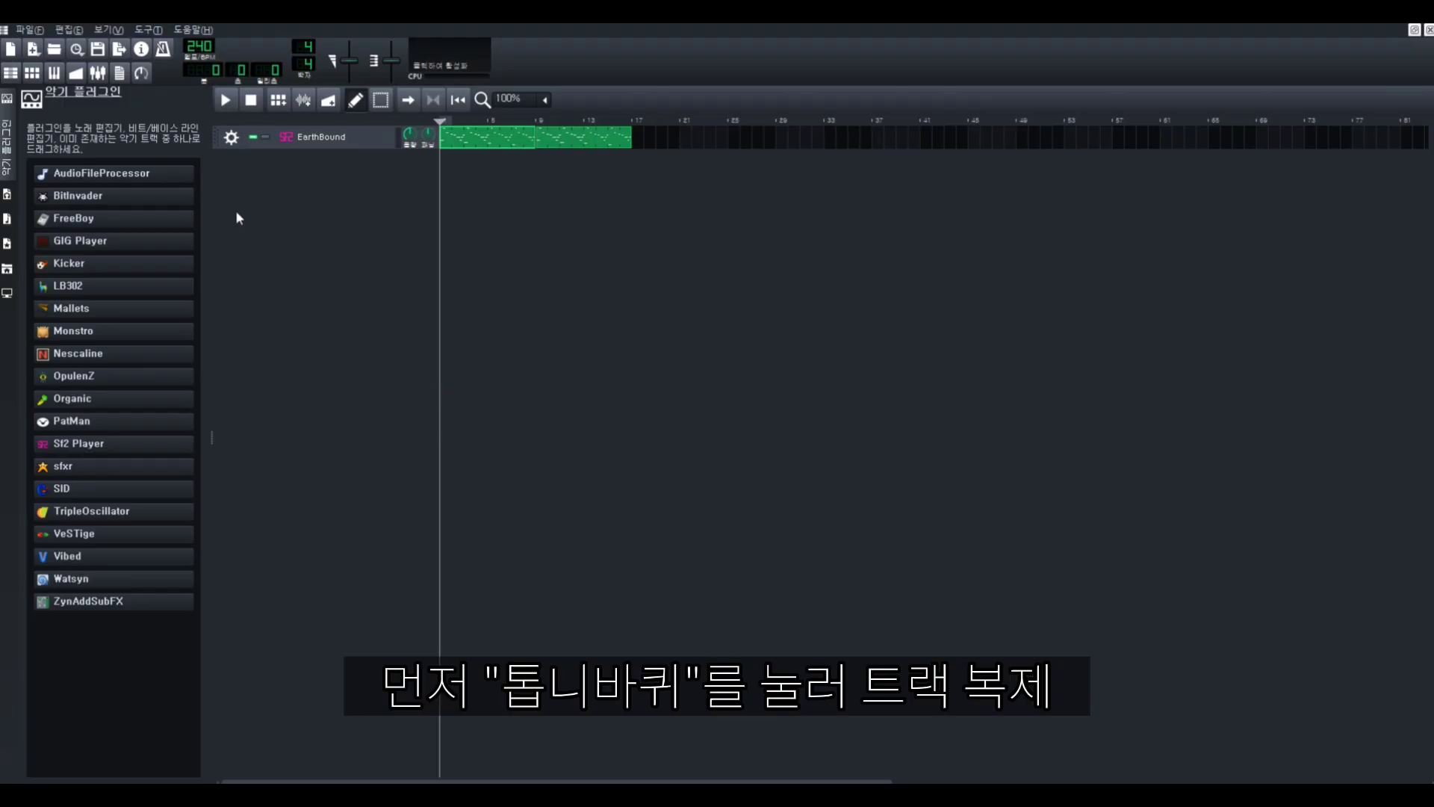
# Clone the EarthBound track and route the copy to a new FX 2 mixer channel
pyautogui.click(232, 137)
pyautogui.click(290, 169)
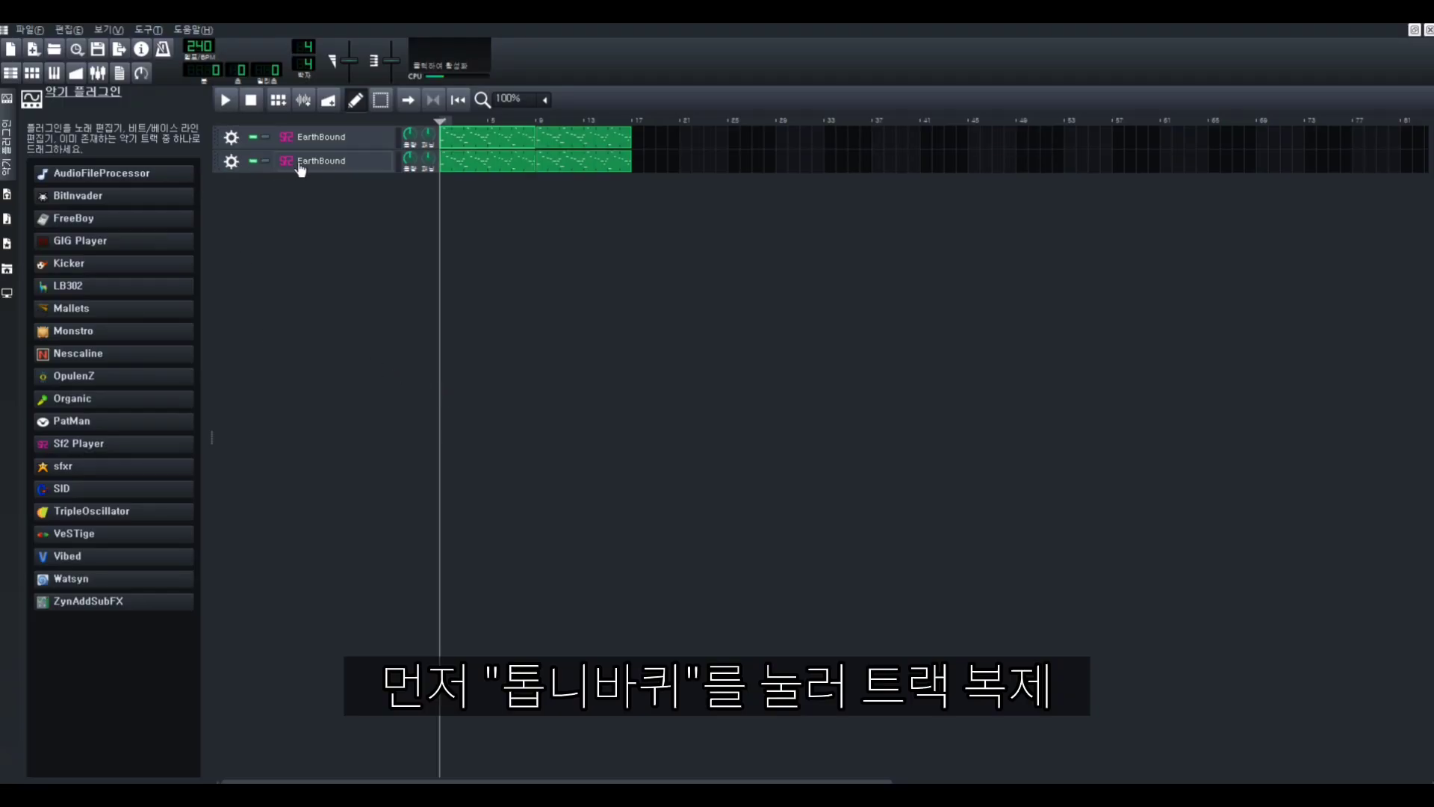
pyautogui.click(417, 454)
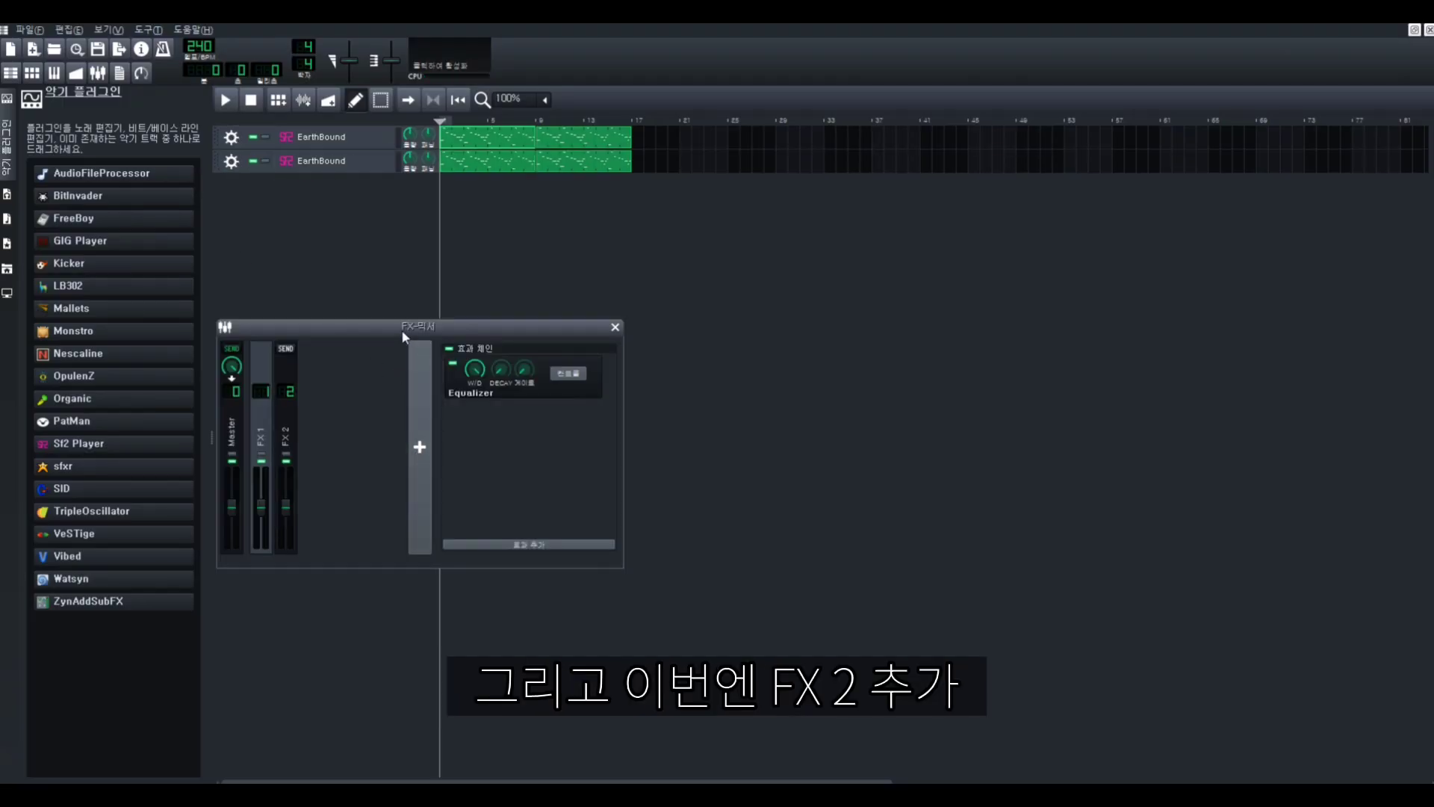
pyautogui.moveTo(404, 336); pyautogui.dragTo(563, 340)
pyautogui.click(456, 390)
pyautogui.click(774, 336)
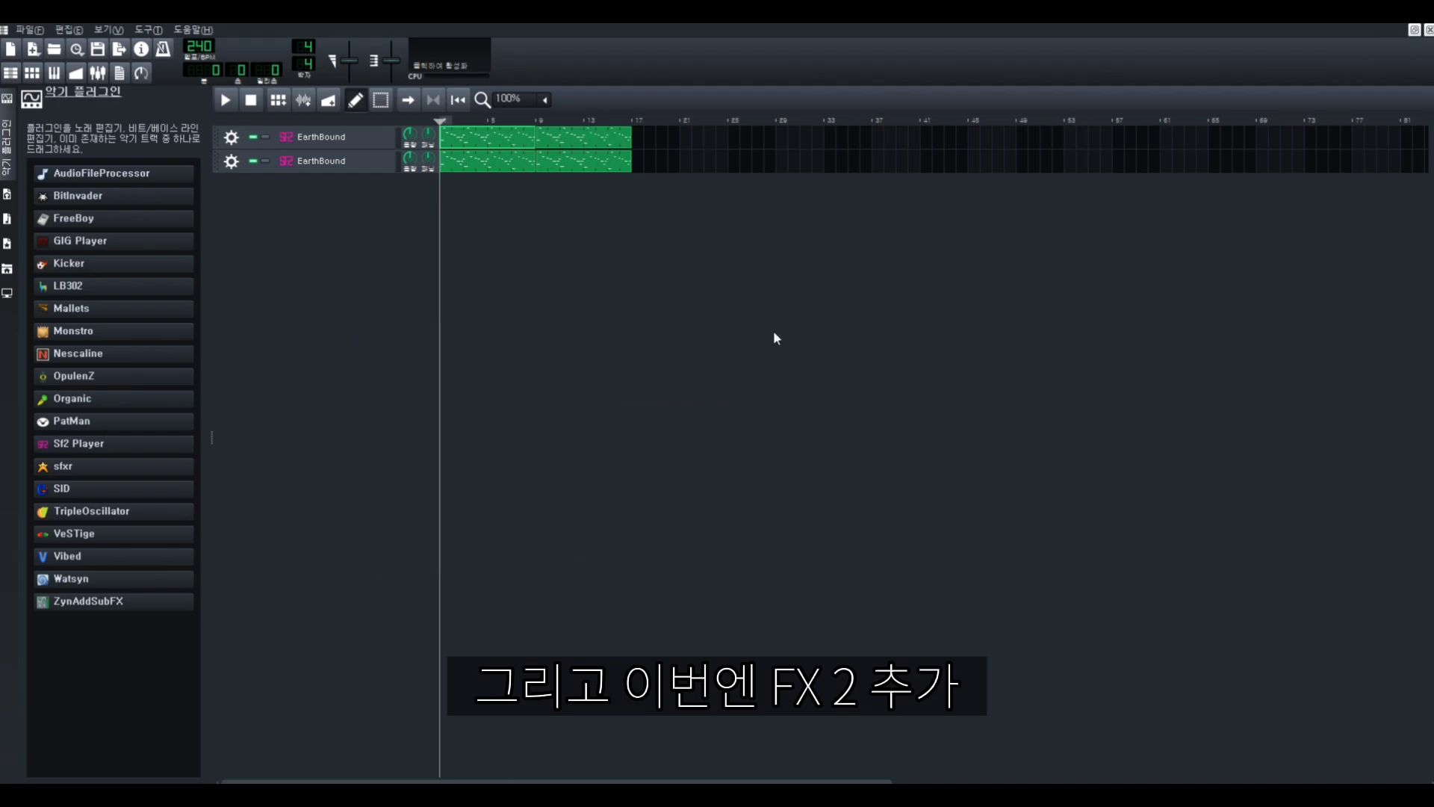
pyautogui.click(385, 166)
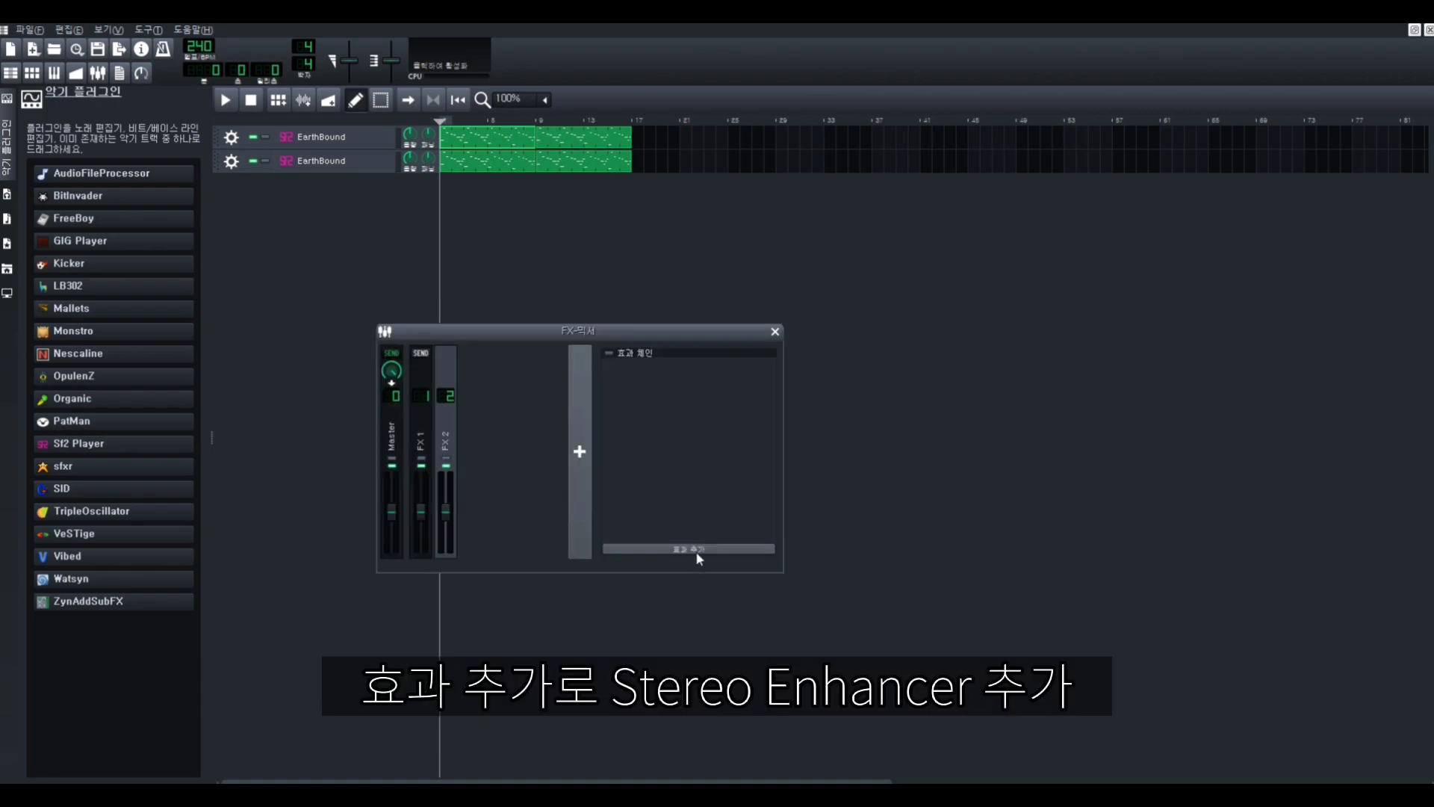
# Add the StereoEnhancer Effect to FX 2 and increase its width while the cloned instrument sounds
pyautogui.click(696, 554)
pyautogui.write('ste')
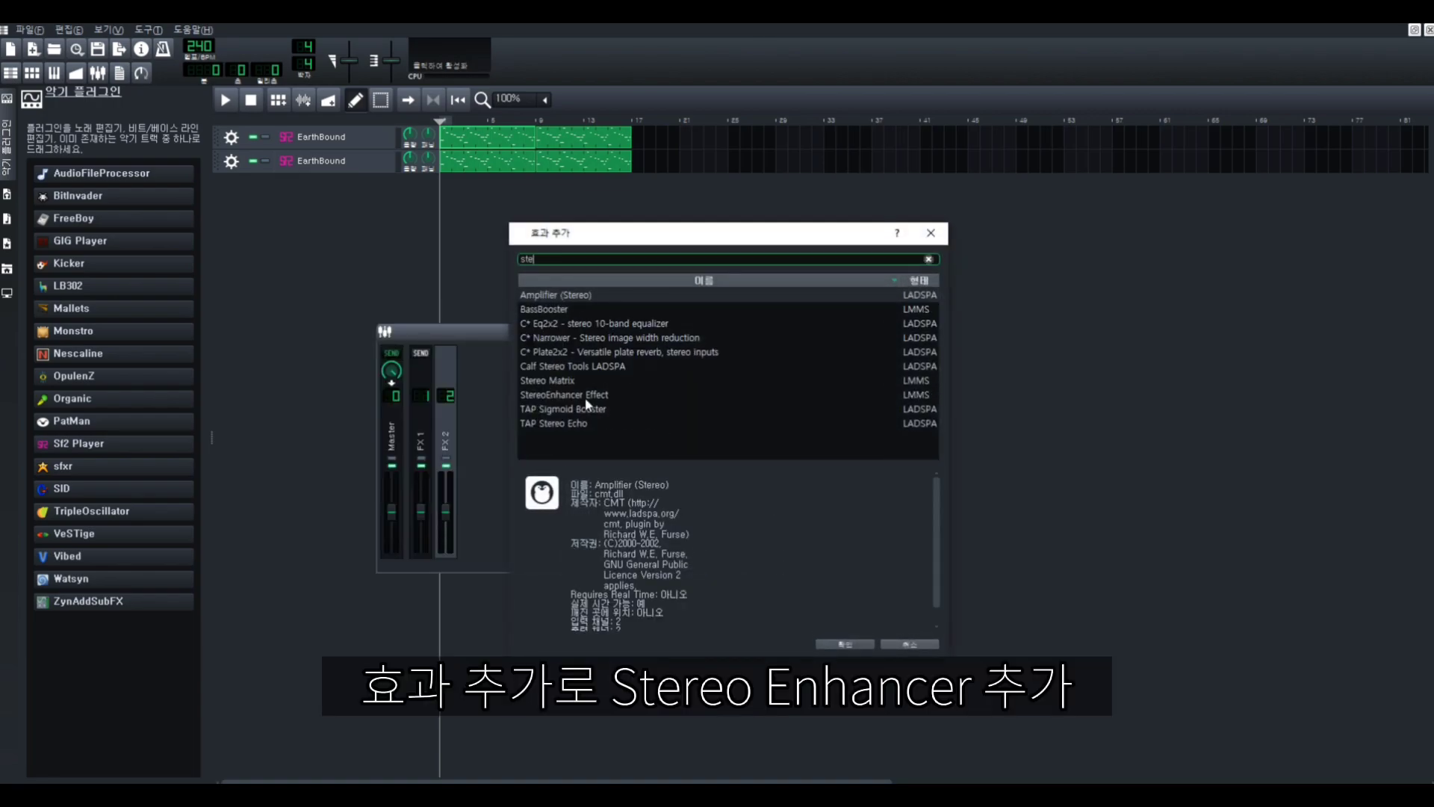
pyautogui.doubleClick(592, 401)
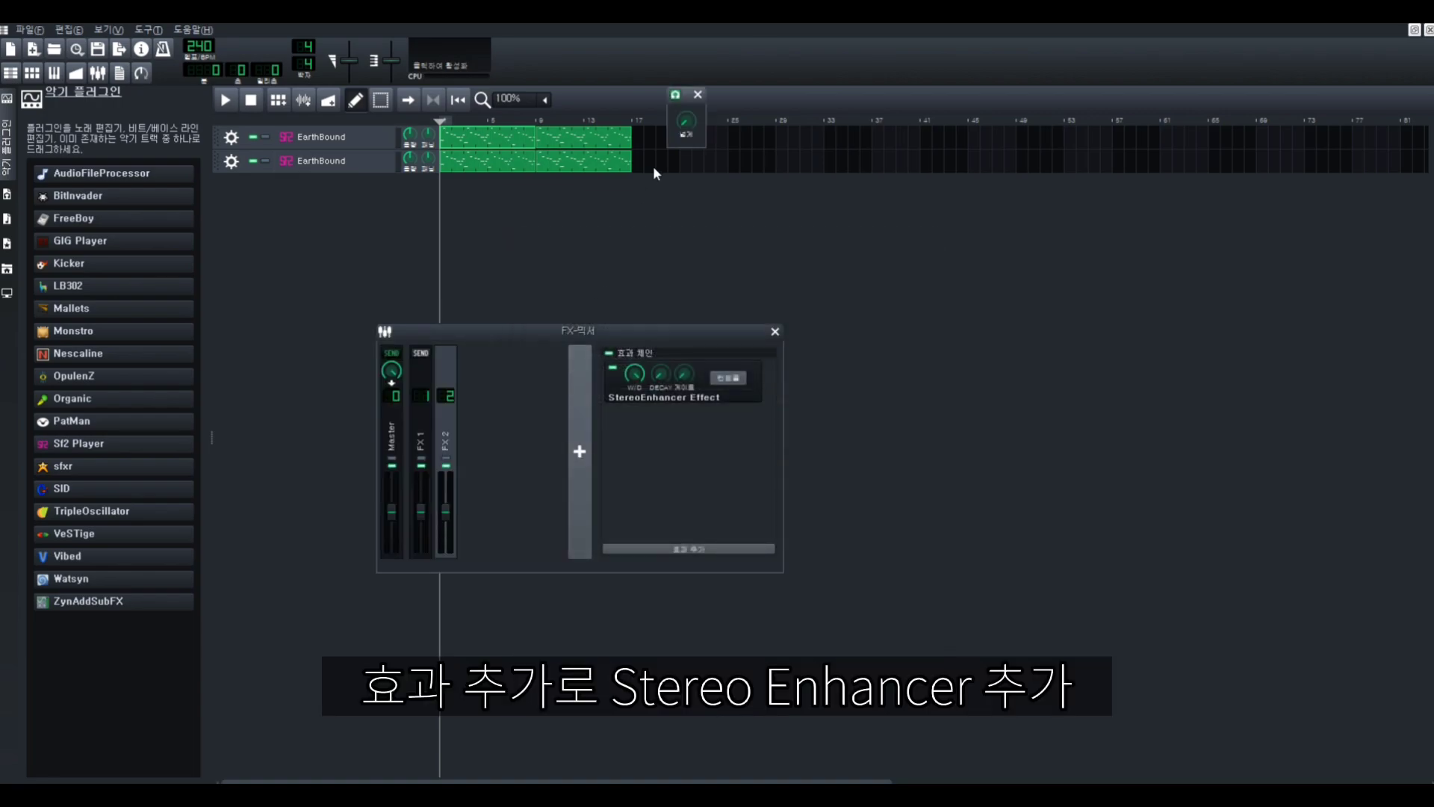
pyautogui.click(351, 161)
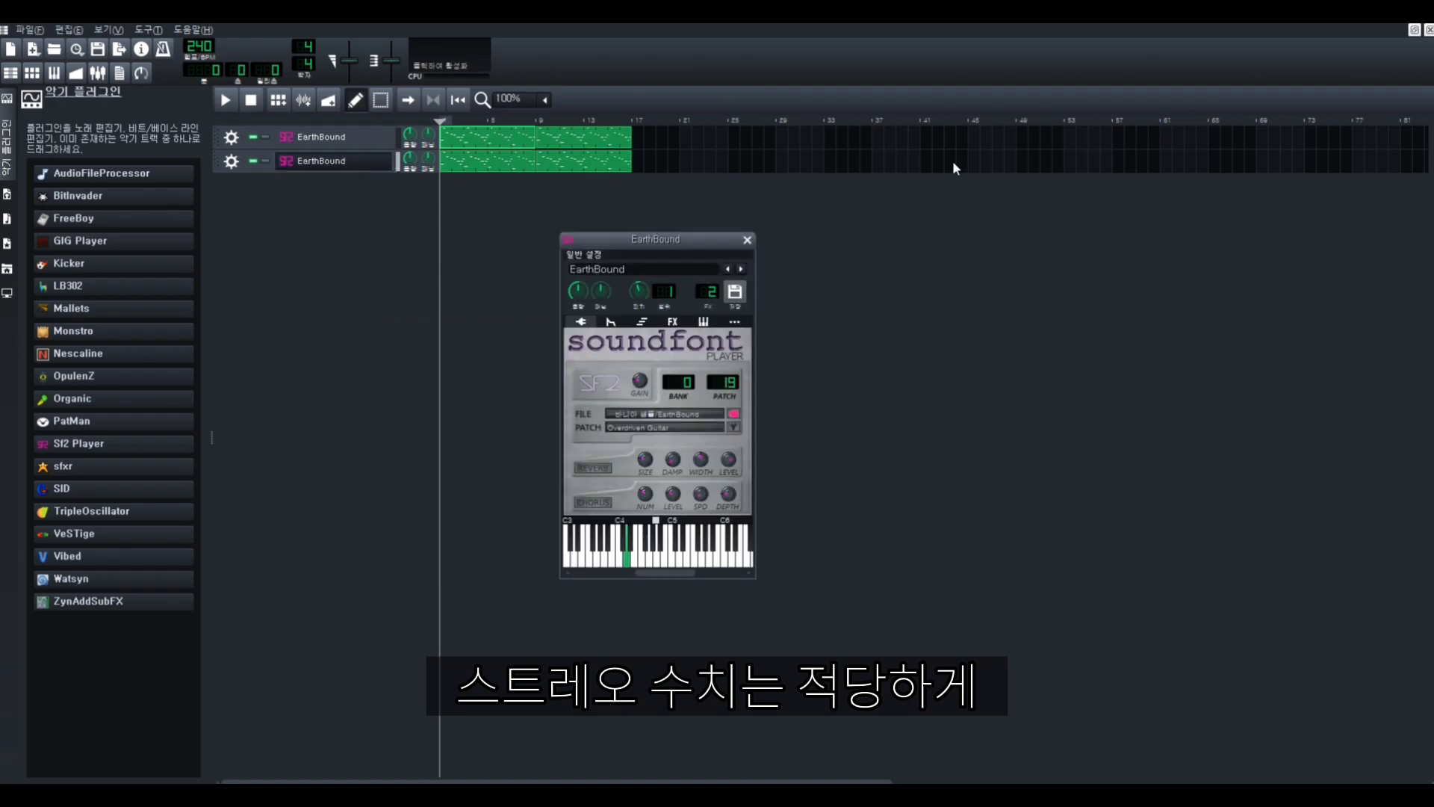
pyautogui.click(1428, 30)
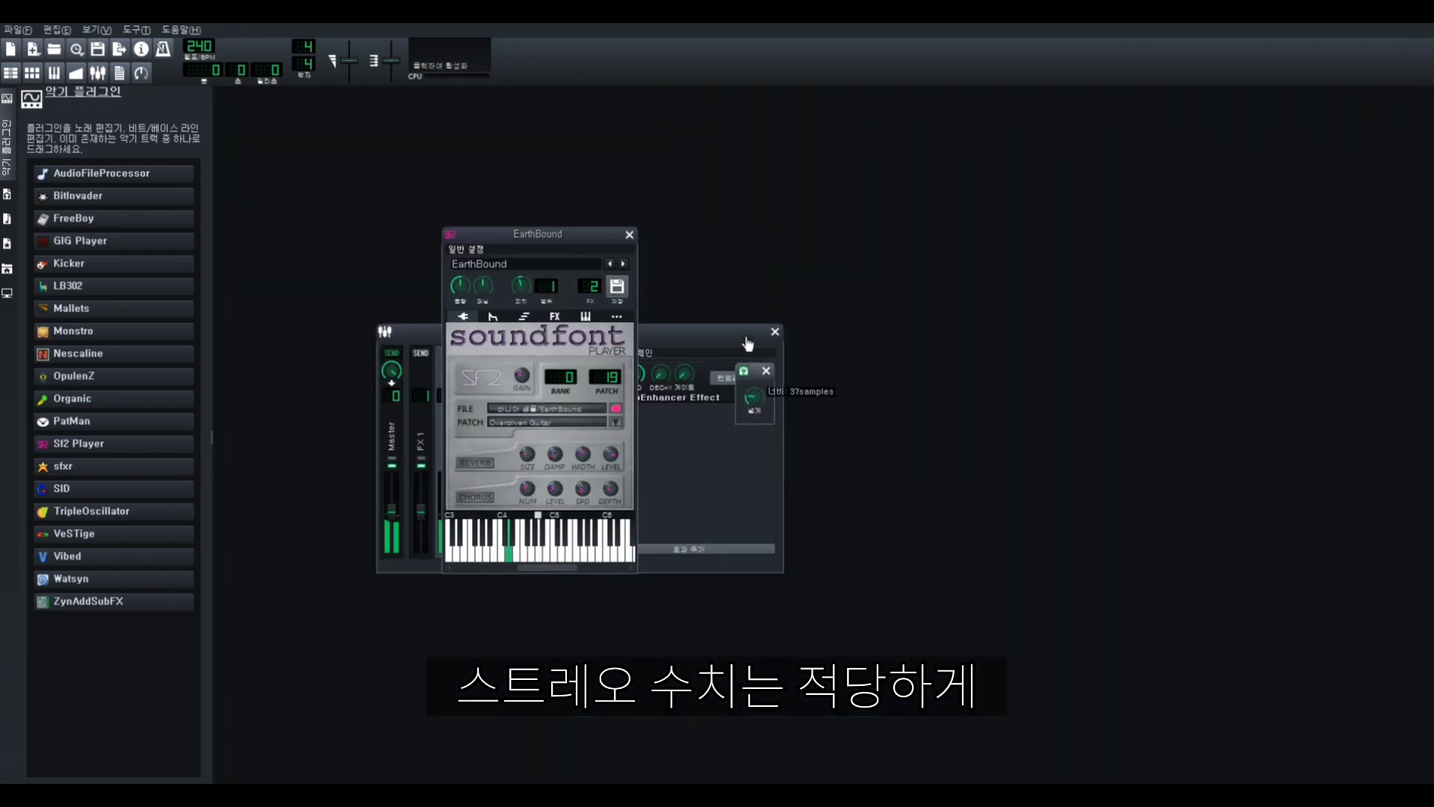
pyautogui.moveTo(748, 345); pyautogui.dragTo(747, 309)
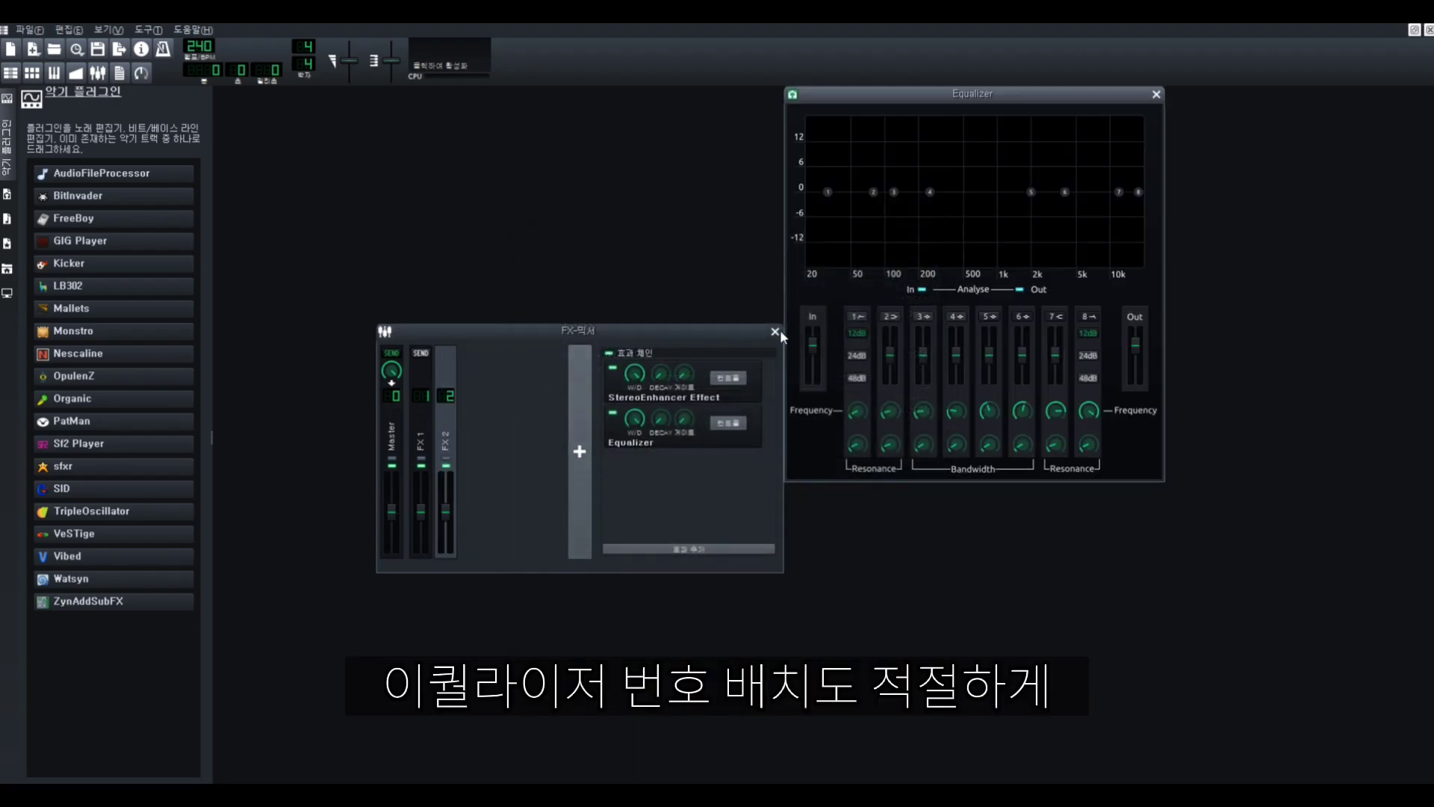
# Shape the FX 2 Equalizer with a low cut on band 1 and a small boost on band 4
pyautogui.moveTo(945, 93); pyautogui.dragTo(800, 367)
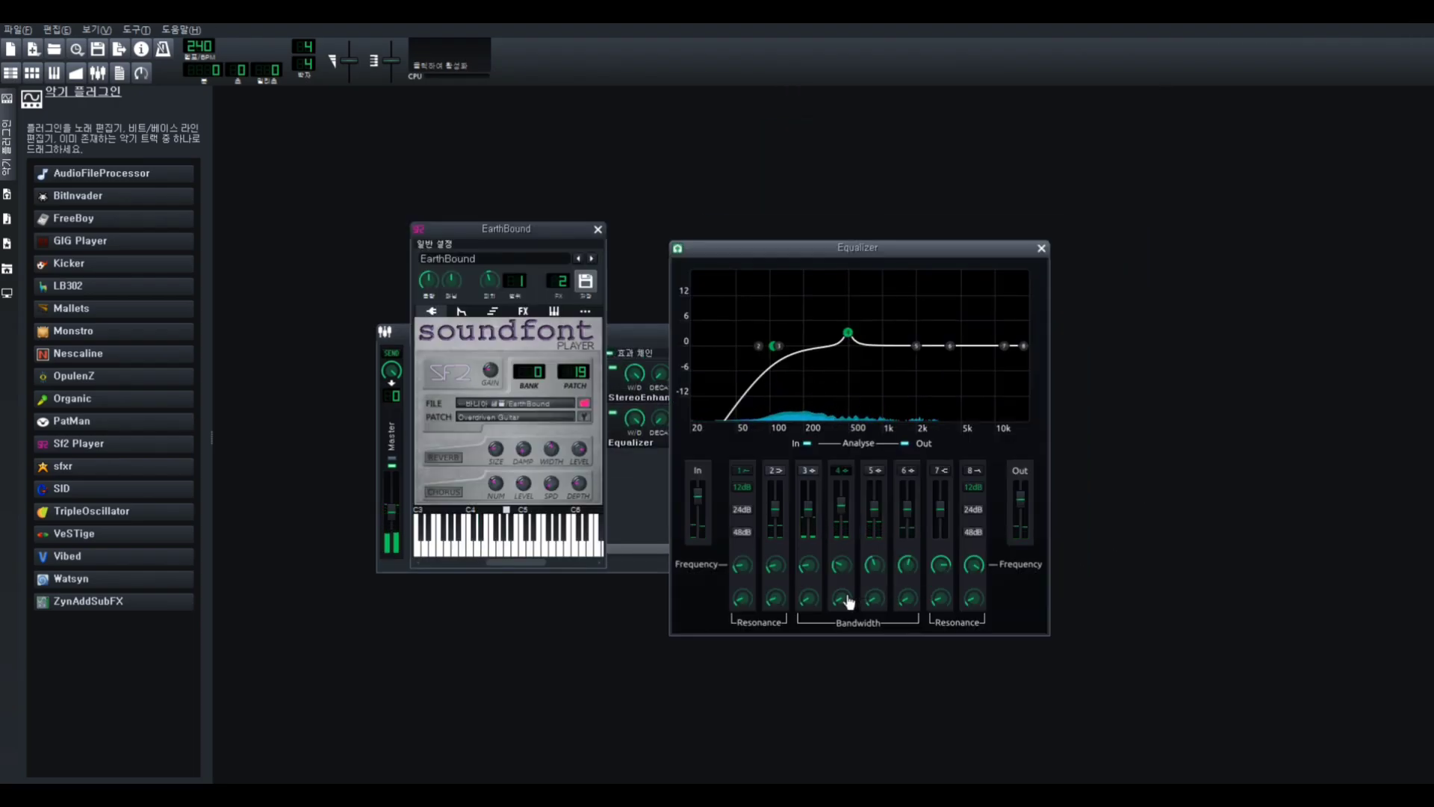
pyautogui.moveTo(848, 332); pyautogui.dragTo(868, 328)
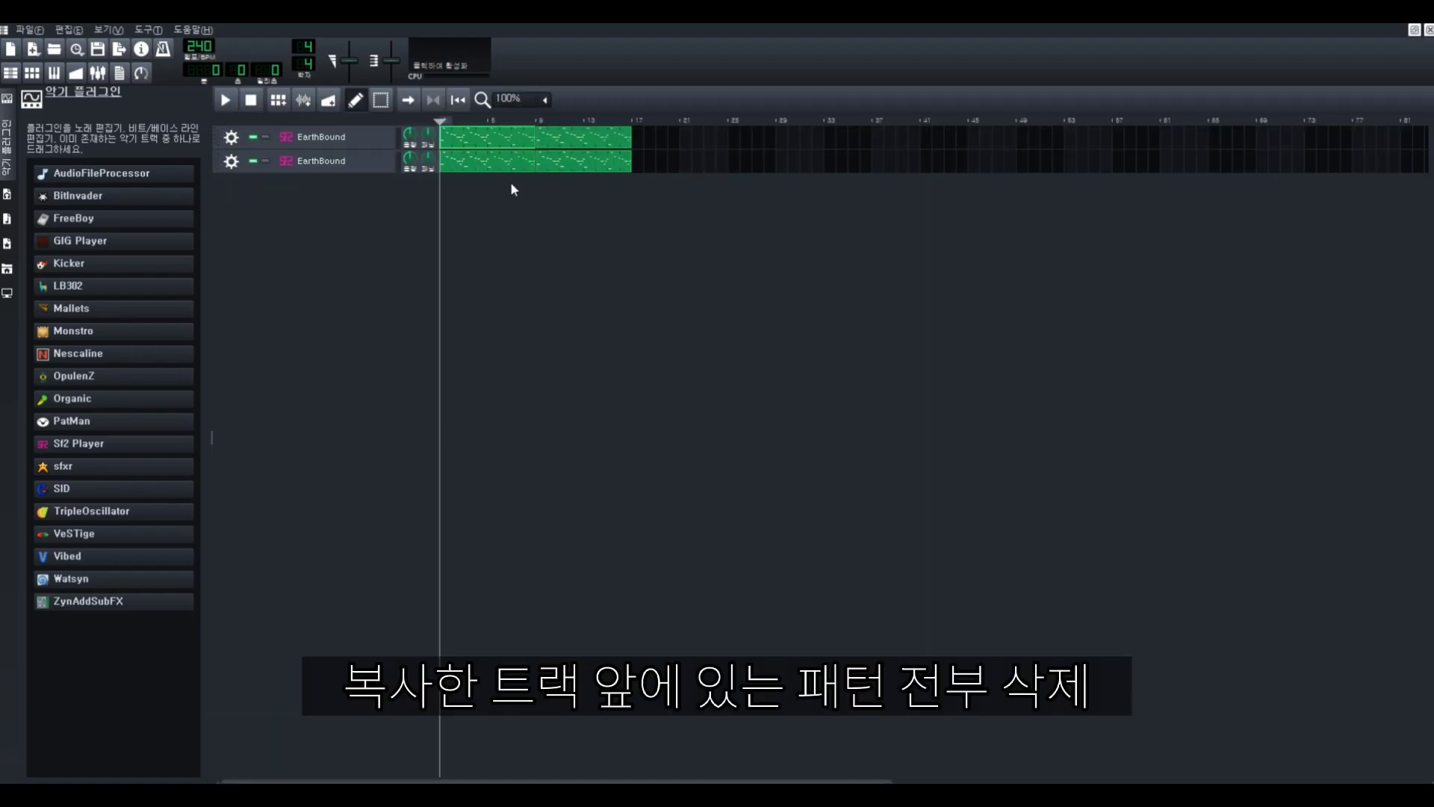
# Delete both copied patterns from the cloned EarthBound track
pyautogui.rightClick(498, 169)
pyautogui.click(542, 193)
pyautogui.rightClick(559, 169)
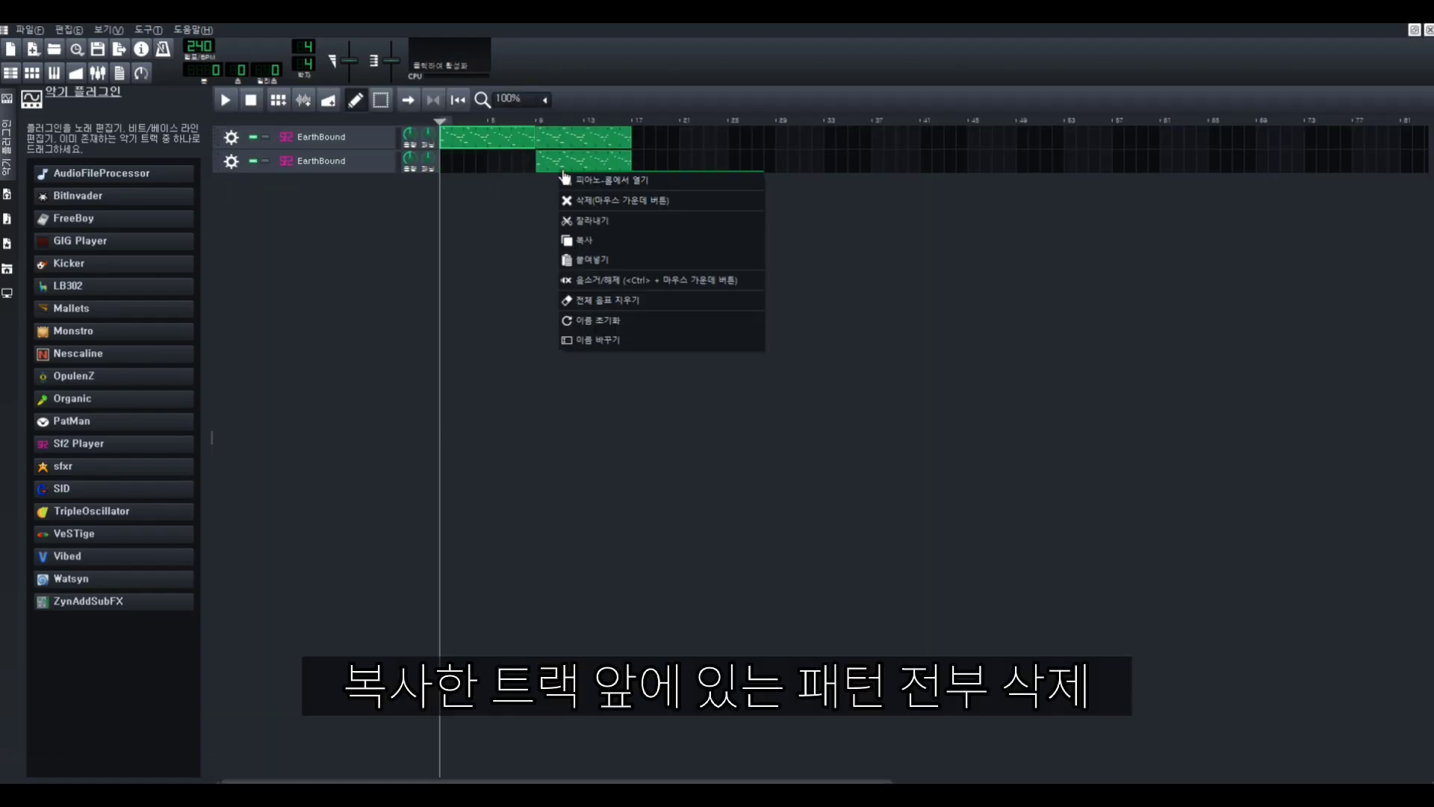
pyautogui.click(560, 193)
# Open the cloned track's pattern at bar 9 in the piano roll and enter three D4 bass notes, shortening the third
pyautogui.rightClick(540, 168)
pyautogui.click(564, 176)
pyautogui.moveTo(374, 355); pyautogui.dragTo(259, 661)
pyautogui.scroll(-5, 299, 570)
pyautogui.scroll(1, 300, 568)
pyautogui.click(351, 516)
pyautogui.click(430, 516)
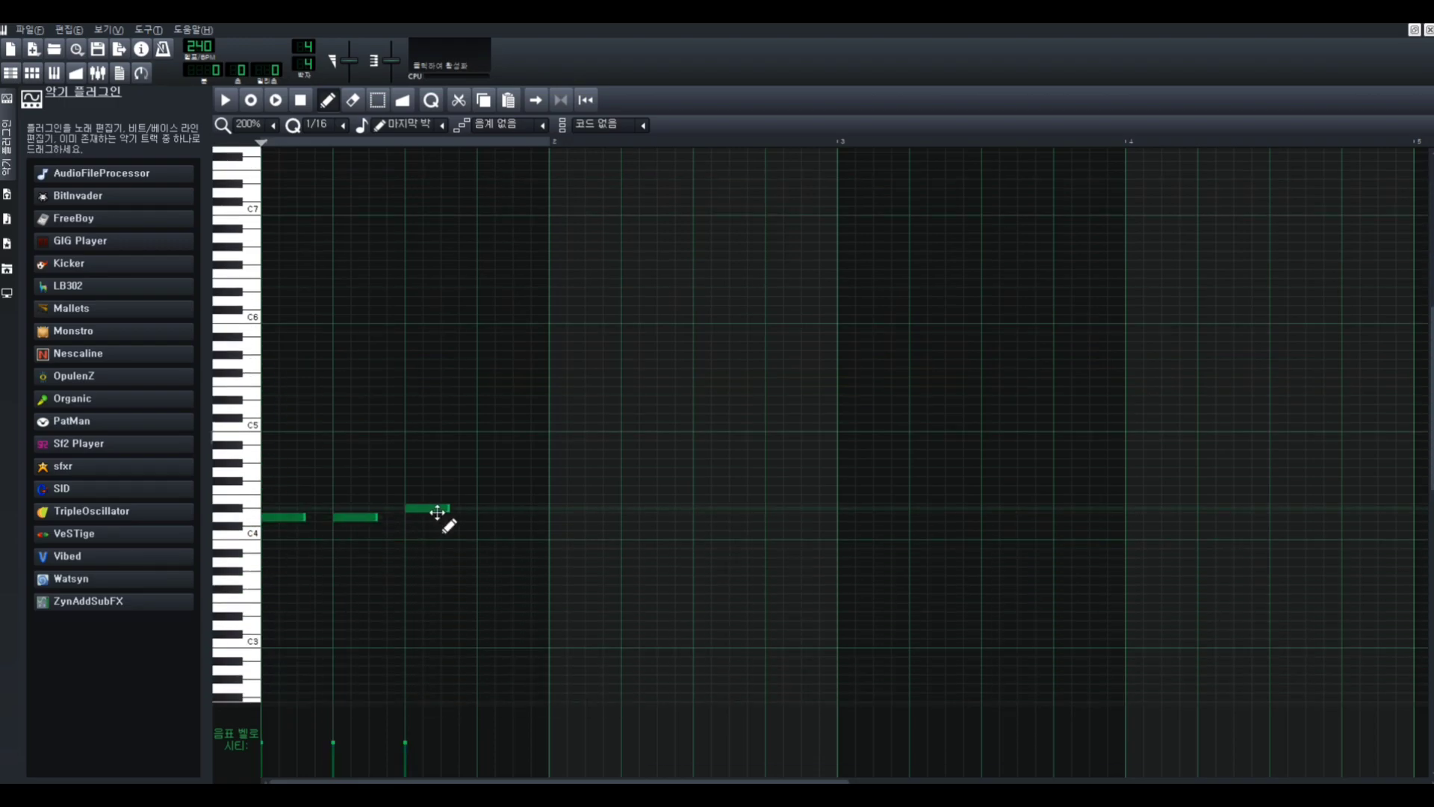
pyautogui.moveTo(444, 517); pyautogui.dragTo(432, 517)
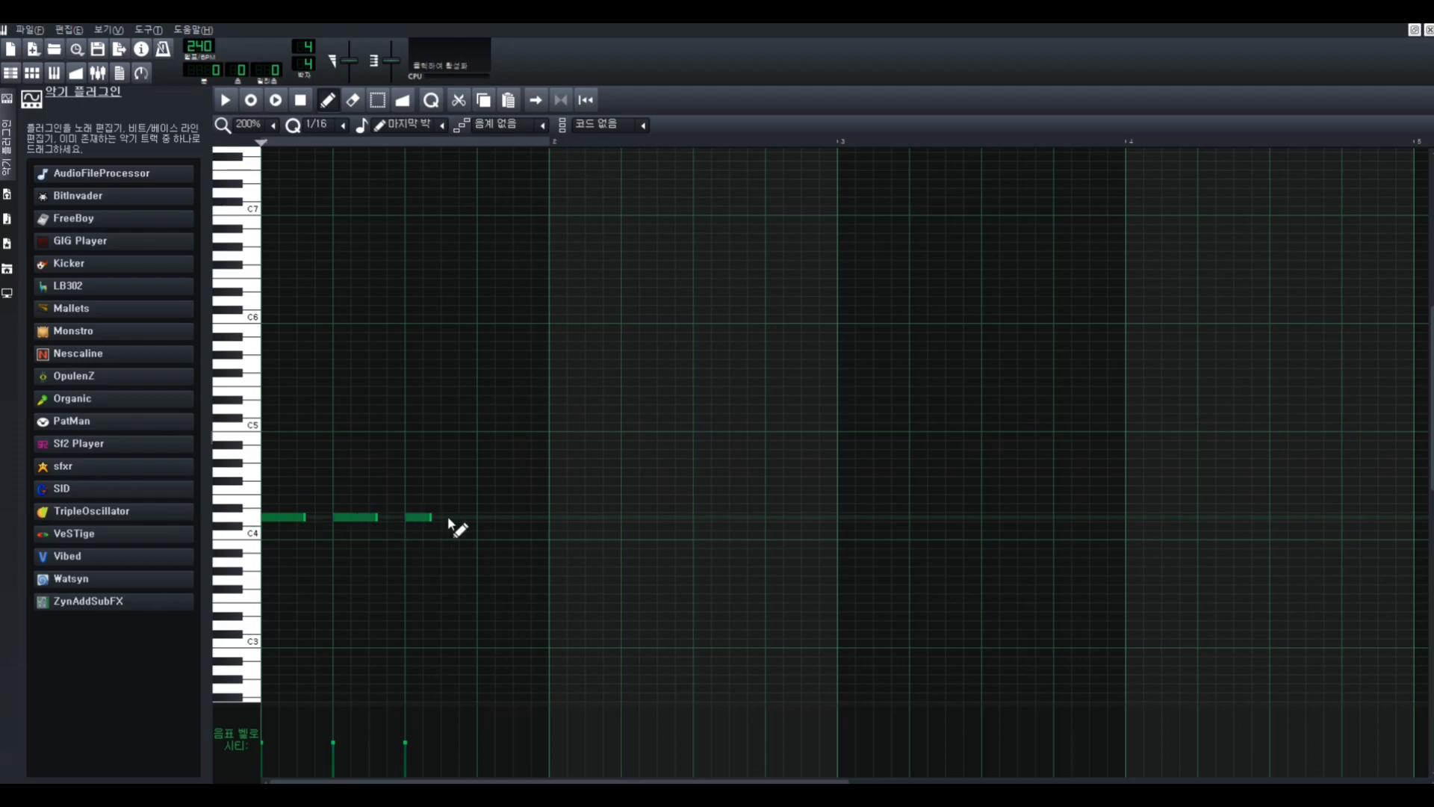
# Extend the D4 bass line into a ten-note rhythm filling the pattern's first two bars
pyautogui.click(620, 519)
pyautogui.click(773, 517)
pyautogui.click(396, 518)
pyautogui.hotkey('ctrl', 'z')
pyautogui.hotkey('ctrl', 'a')
pyautogui.click(458, 514)
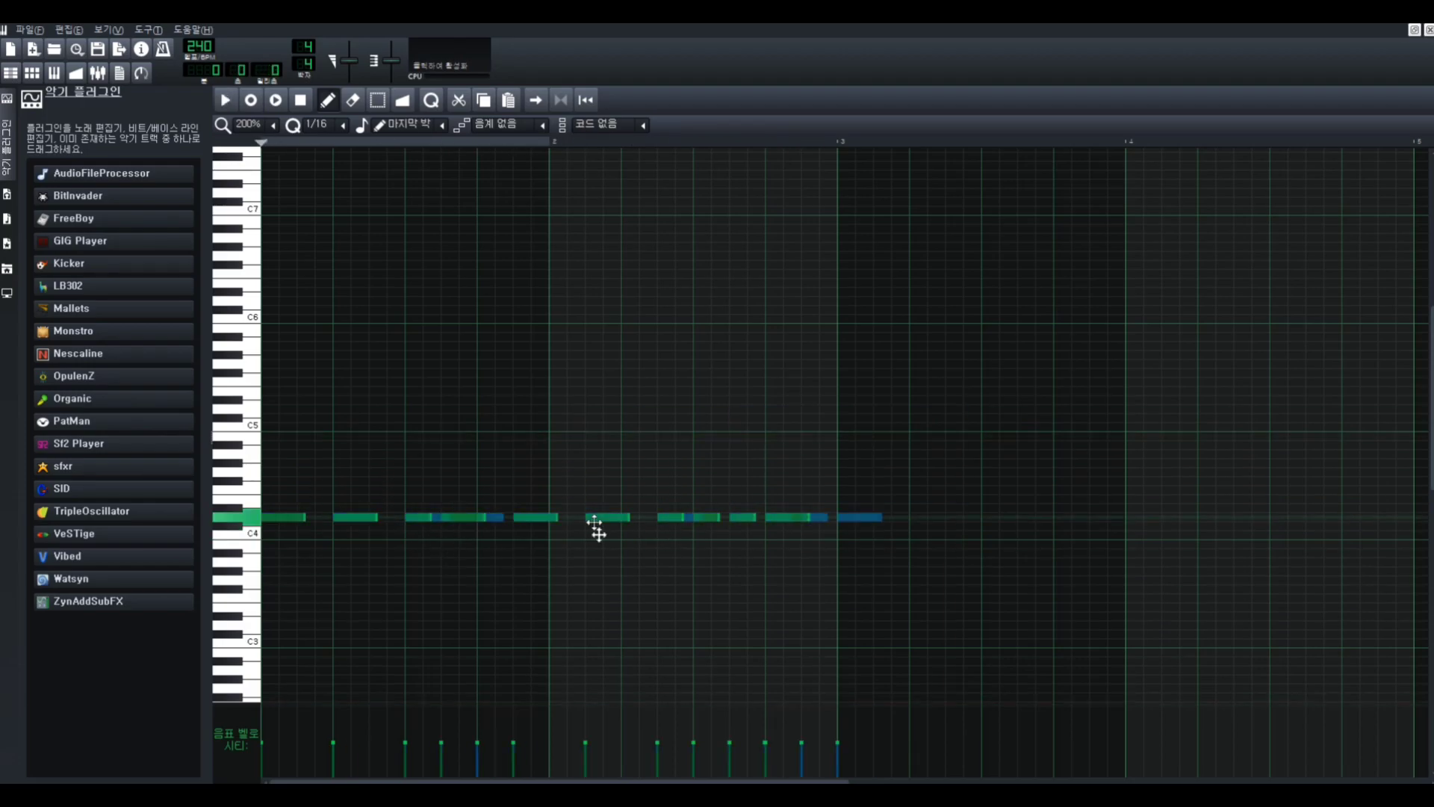
# Copy the two-bar riff to bar 3 on C4, bar 5 on B3 and bar 7 on A#3, raising the last copy's final six notes to C4
pyautogui.scroll(-1, 458, 515)
pyautogui.hotkey('ctrl', 'c')
pyautogui.hotkey('ctrl', 'v')
pyautogui.moveTo(433, 516); pyautogui.dragTo(722, 535)
pyautogui.hotkey('ctrl', 'v')
pyautogui.moveTo(340, 517); pyautogui.dragTo(916, 543)
pyautogui.hotkey('ctrl', 'v')
pyautogui.moveTo(433, 517); pyautogui.dragTo(1404, 572)
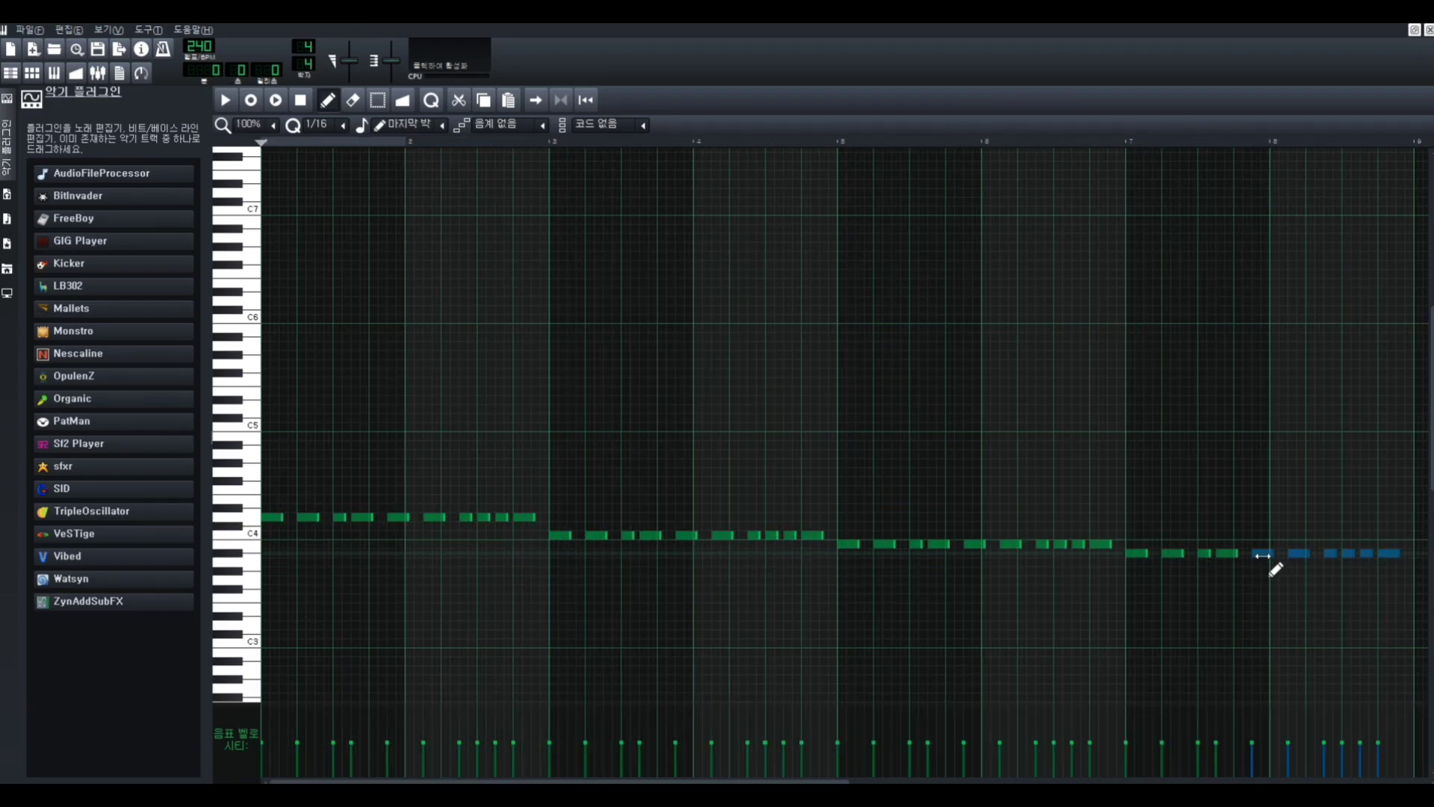
pyautogui.press('Up')
pyautogui.press('Up')
# Slightly lower the velocity of all the bass notes while the pattern plays
pyautogui.press('space')
pyautogui.hotkey('ctrl', 'a')
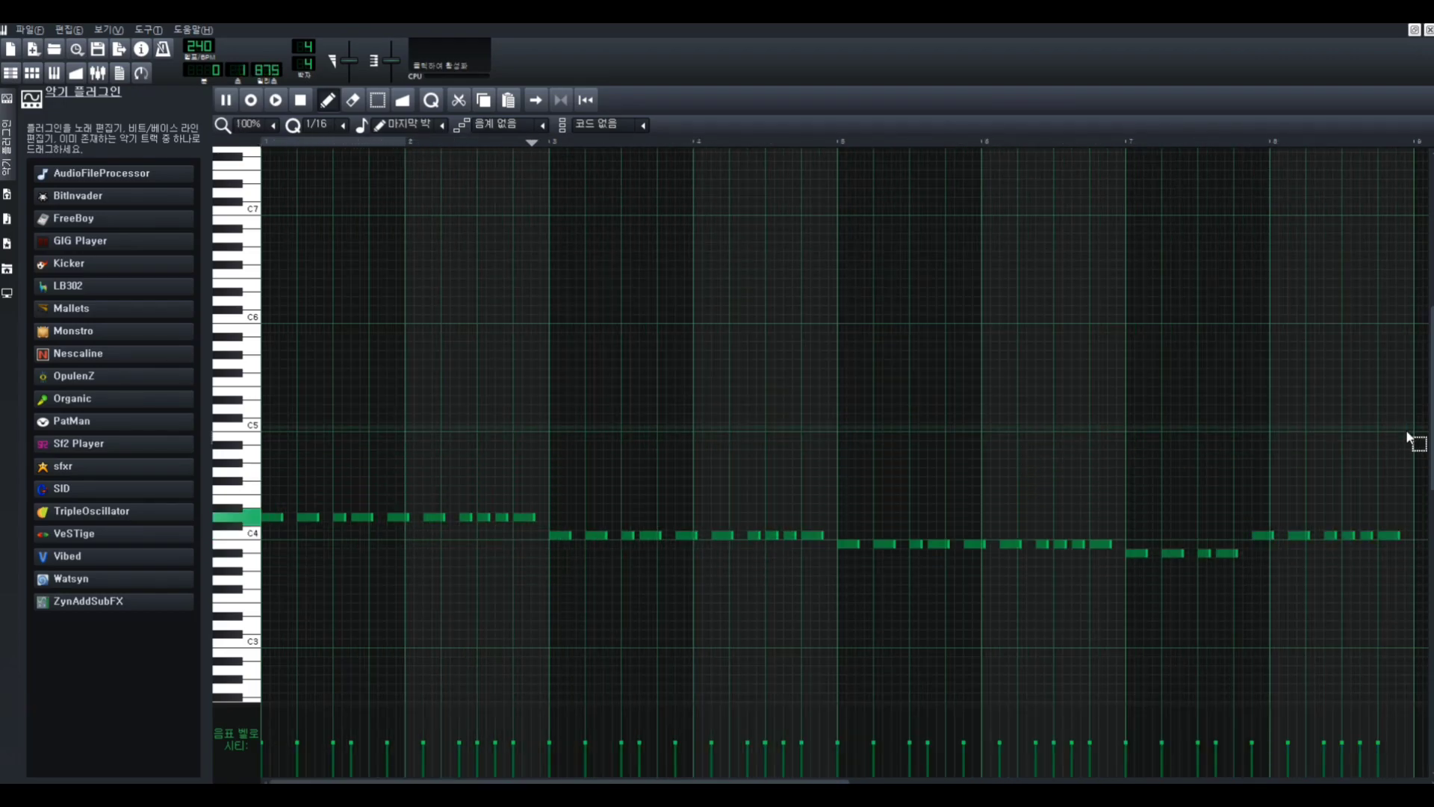
pyautogui.moveTo(390, 755); pyautogui.dragTo(391, 746)
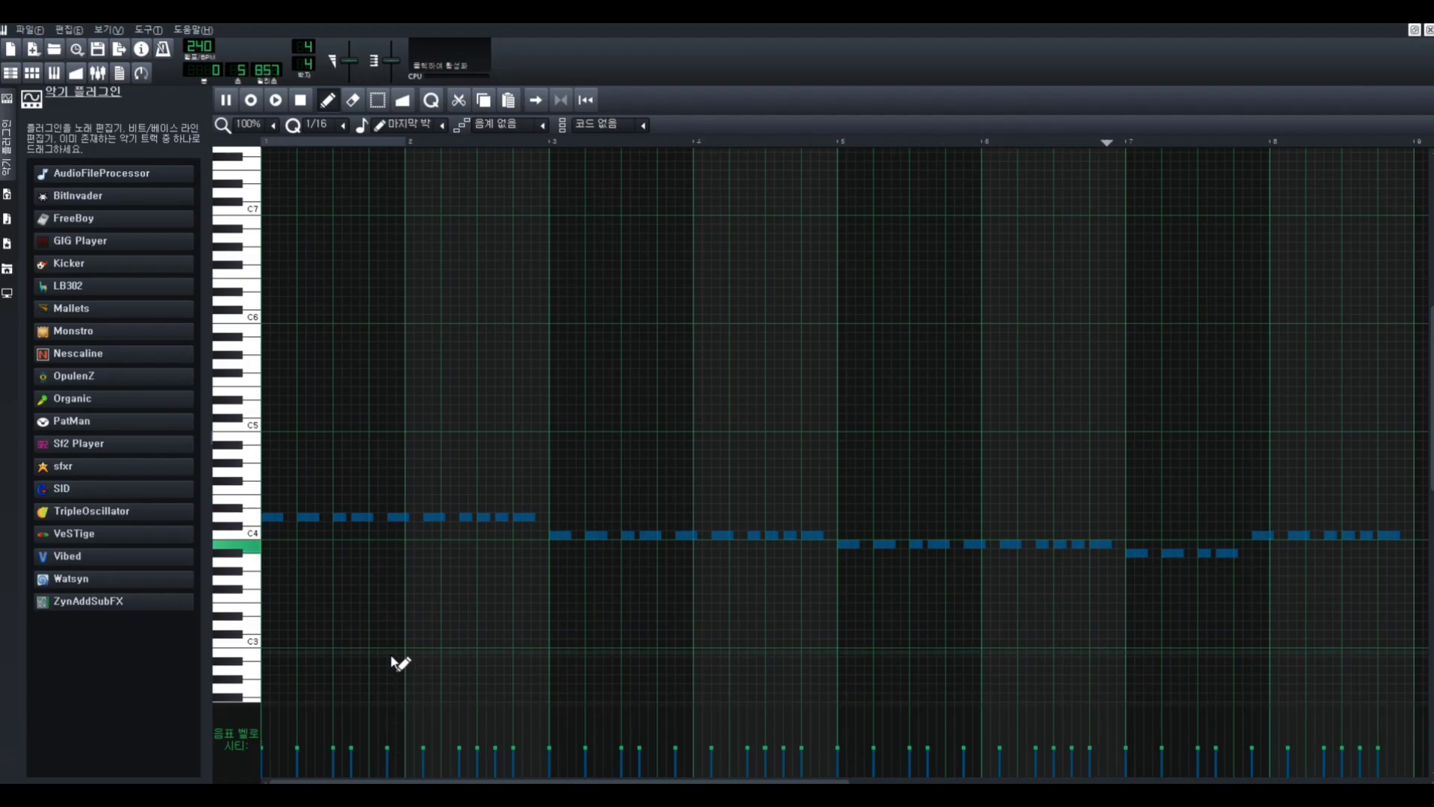
pyautogui.press('space')
# Add quieter sustained notes an octave above the bass riff, on D5, C5, B4, A#4 and C5, through the end of bar 8
pyautogui.scroll(1, 399, 635)
pyautogui.moveTo(389, 285); pyautogui.dragTo(315, 409)
pyautogui.moveTo(475, 407); pyautogui.dragTo(858, 419)
pyautogui.scroll(2, 858, 419)
pyautogui.moveTo(778, 782); pyautogui.dragTo(891, 782)
pyautogui.moveTo(797, 410); pyautogui.dragTo(765, 415)
pyautogui.scroll(-3, 777, 429)
pyautogui.moveTo(289, 750); pyautogui.dragTo(289, 758)
pyautogui.click(580, 428)
pyautogui.click(869, 436)
pyautogui.click(1157, 446)
pyautogui.scroll(-1, 832, 454)
pyautogui.moveTo(834, 447)
pyautogui.mouseDown()
pyautogui.moveTo(756, 449)
pyautogui.moveTo(841, 429)
pyautogui.mouseUp()
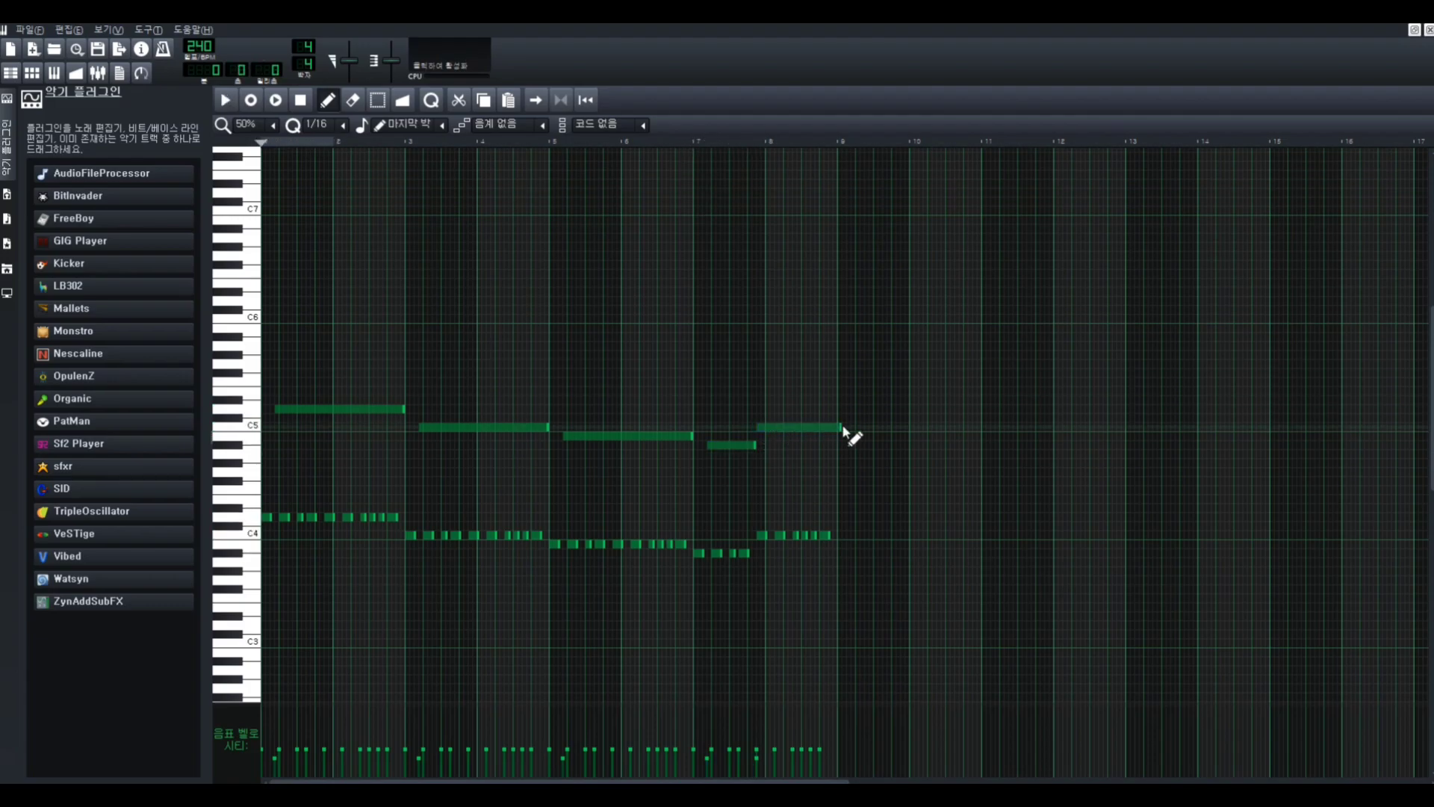
# Play the song to hear the melody and bass tracks together
pyautogui.click(680, 142)
pyautogui.press('space')
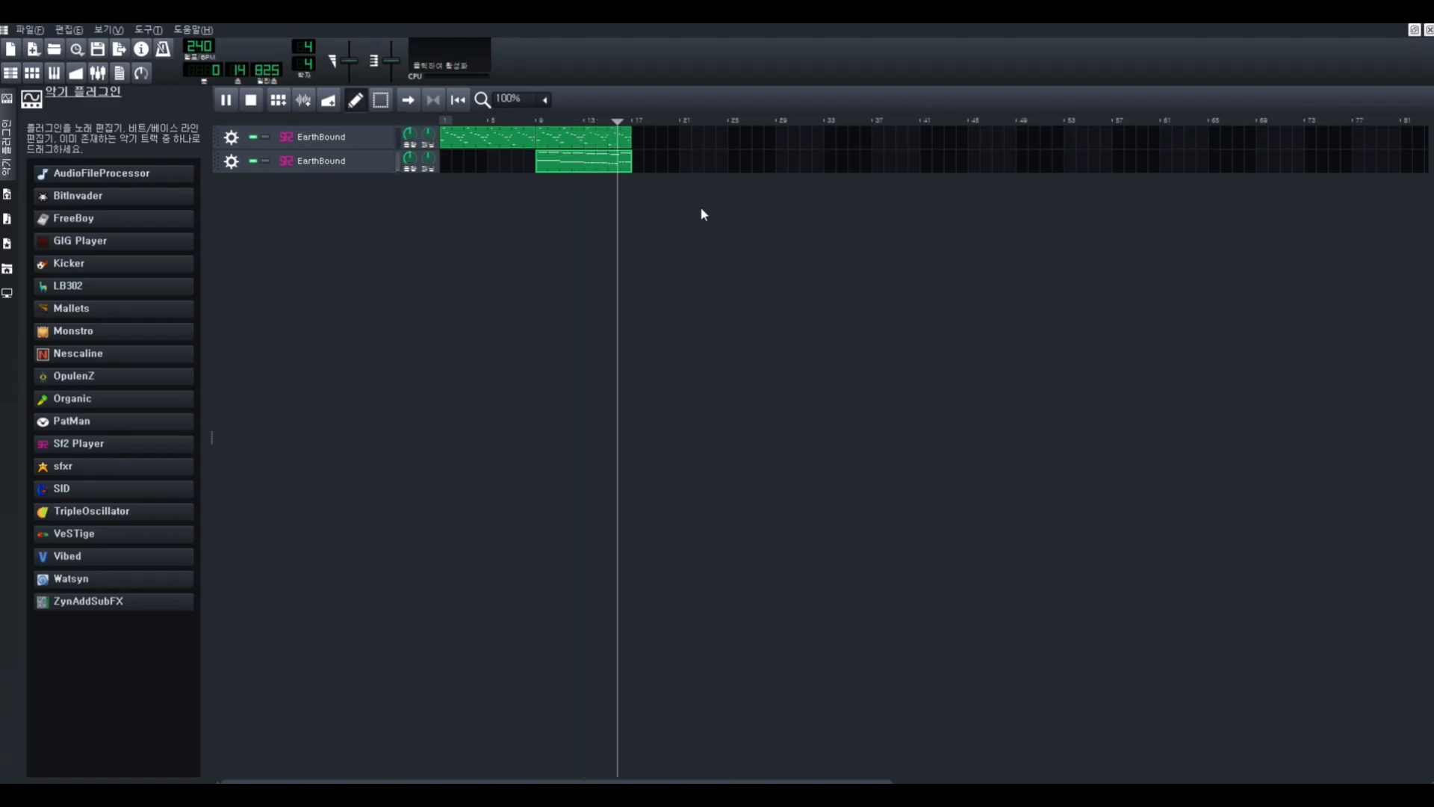
pyautogui.press('space')
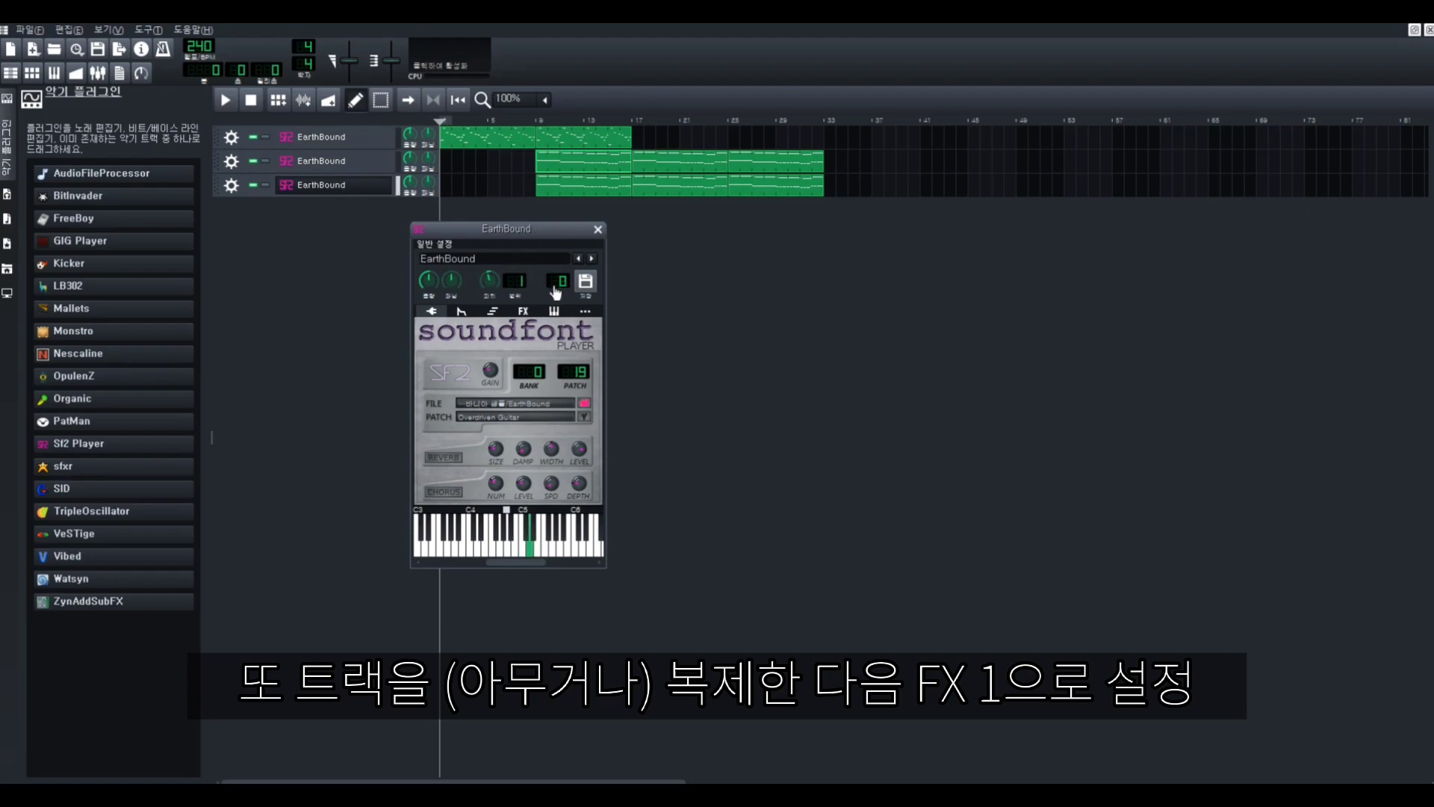
# Route the third EarthBound track to FX 1, lower its pitch slightly and pan it left to about -48.6
pyautogui.moveTo(559, 282); pyautogui.dragTo(559, 283)
pyautogui.press('o')
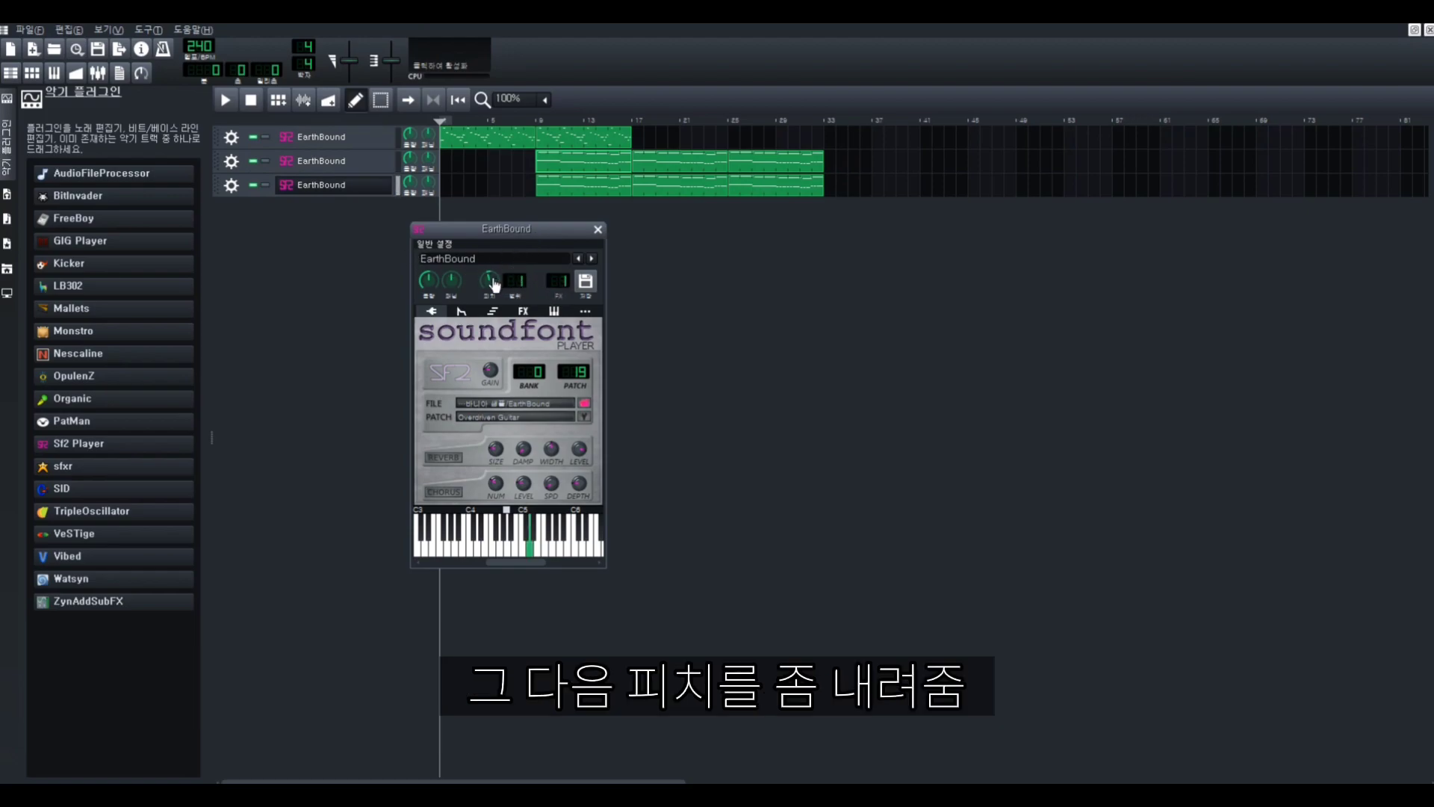
pyautogui.click(597, 229)
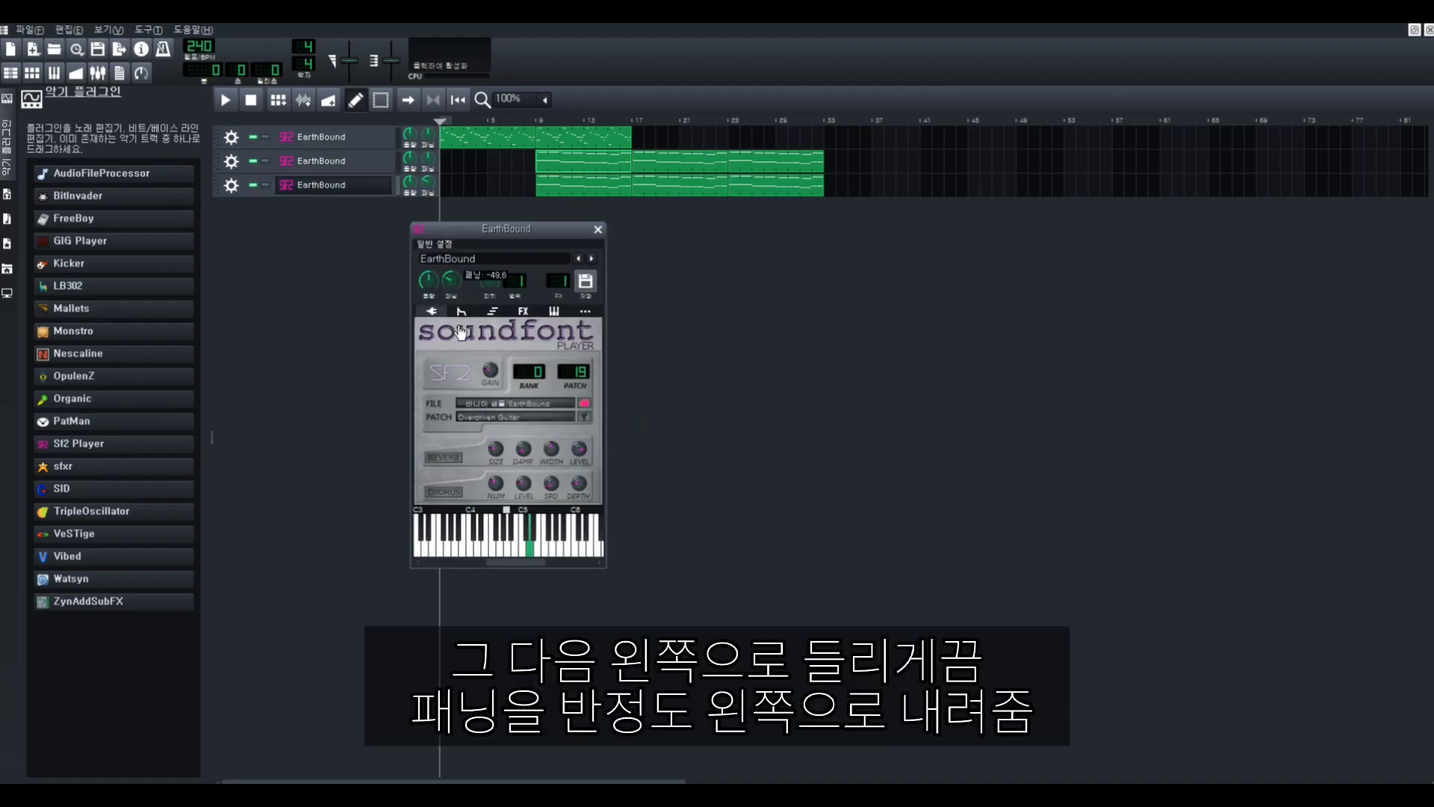
pyautogui.click(597, 230)
# Empty the left-panned track of its copied patterns, and clone the first EarthBound track with the clone's patterns deleted too
pyautogui.rightClick(593, 187)
pyautogui.click(625, 217)
pyautogui.click(230, 137)
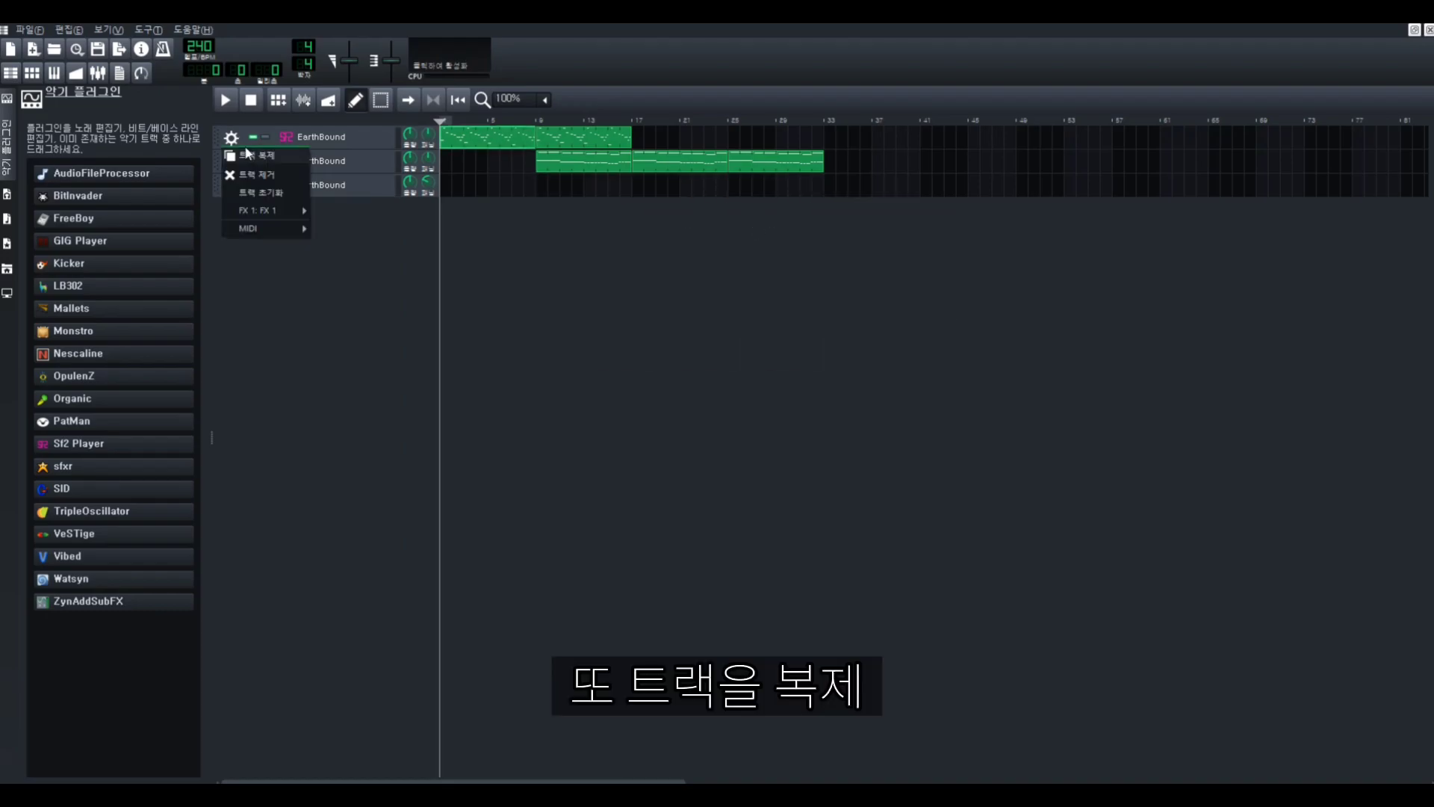
pyautogui.click(252, 154)
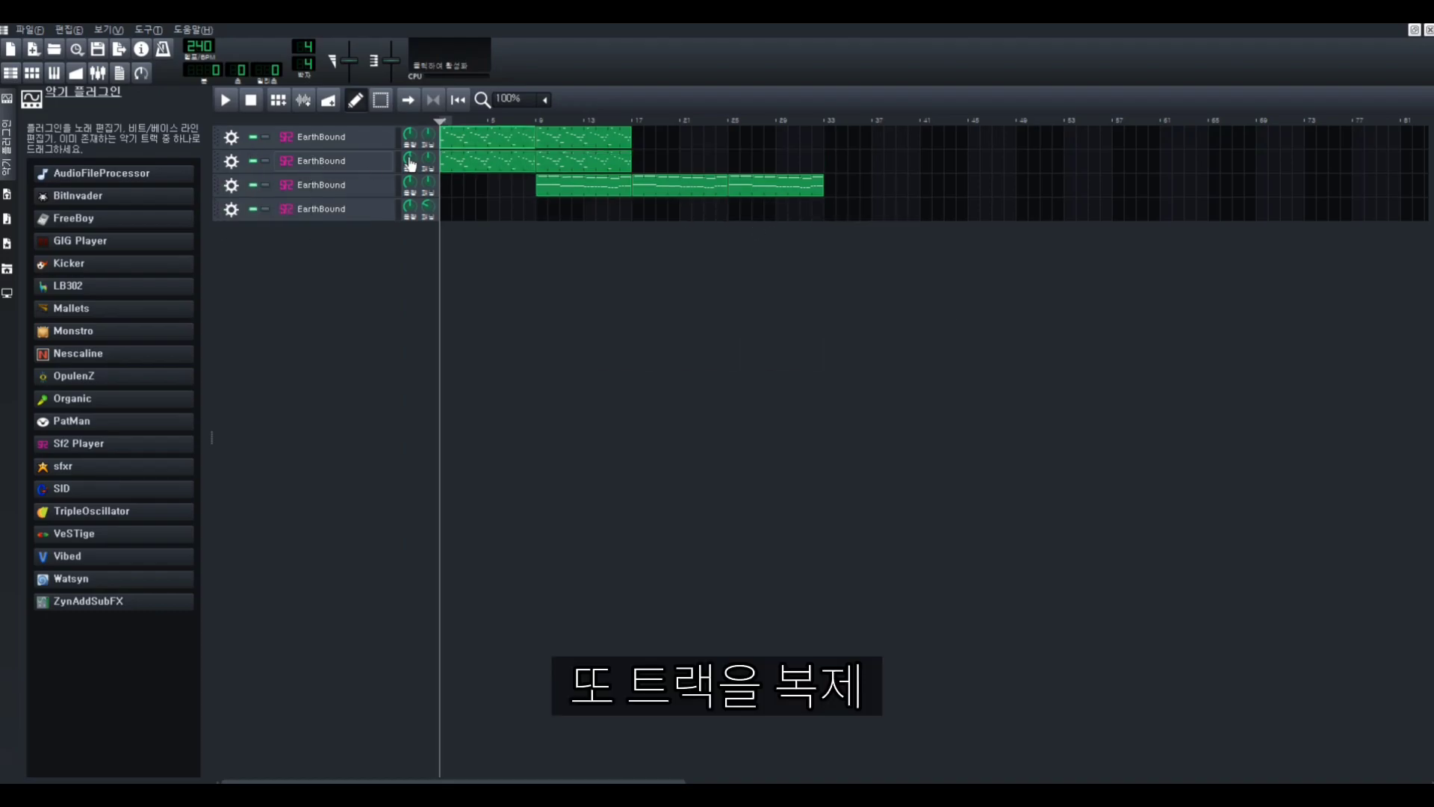
pyautogui.rightClick(482, 160)
pyautogui.click(505, 189)
pyautogui.rightClick(553, 160)
pyautogui.click(576, 189)
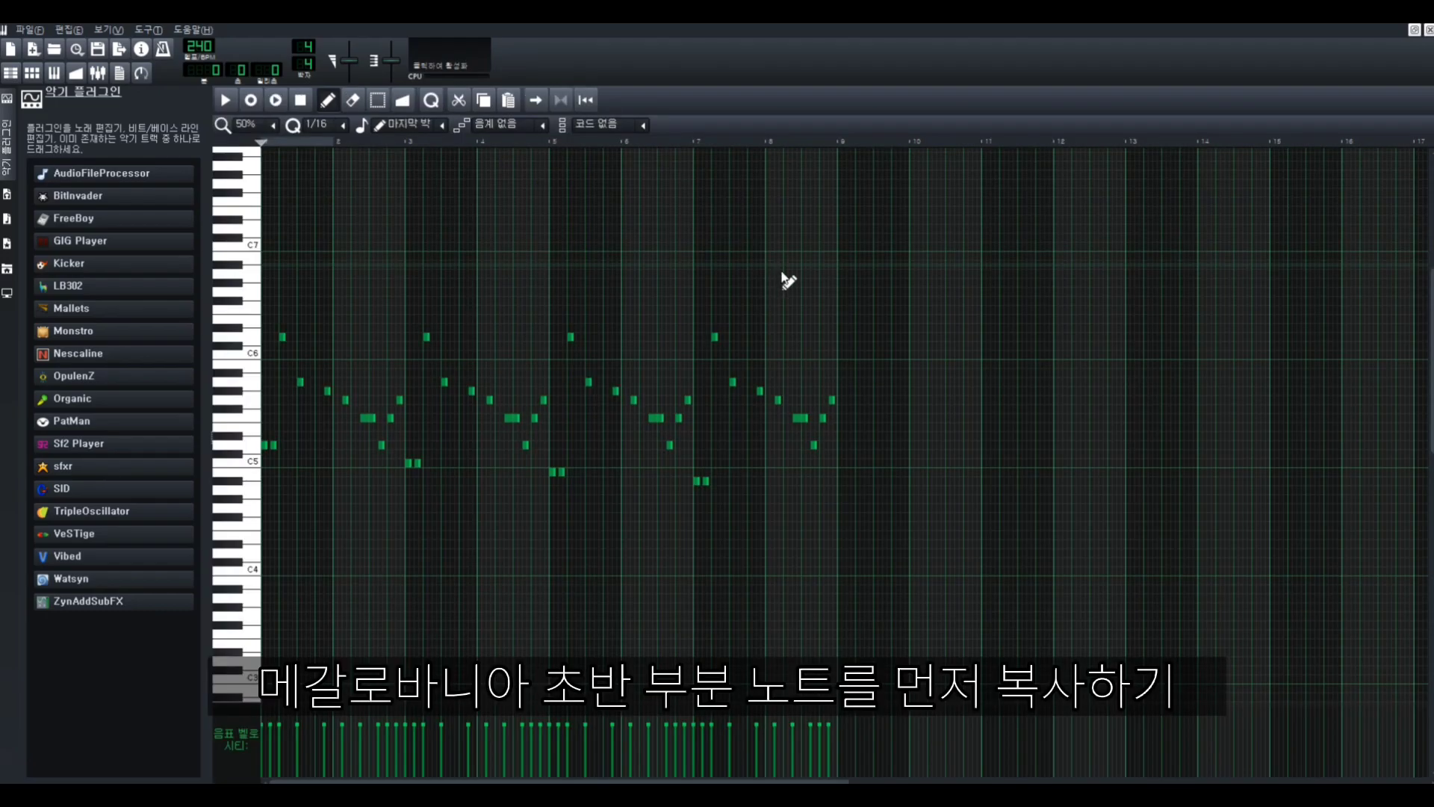
# Copy all notes of the melody pattern and paste them into a new pattern at bar 17 of the third track
pyautogui.hotkey('ctrl', 'a')
pyautogui.hotkey('ctrl', 'a')
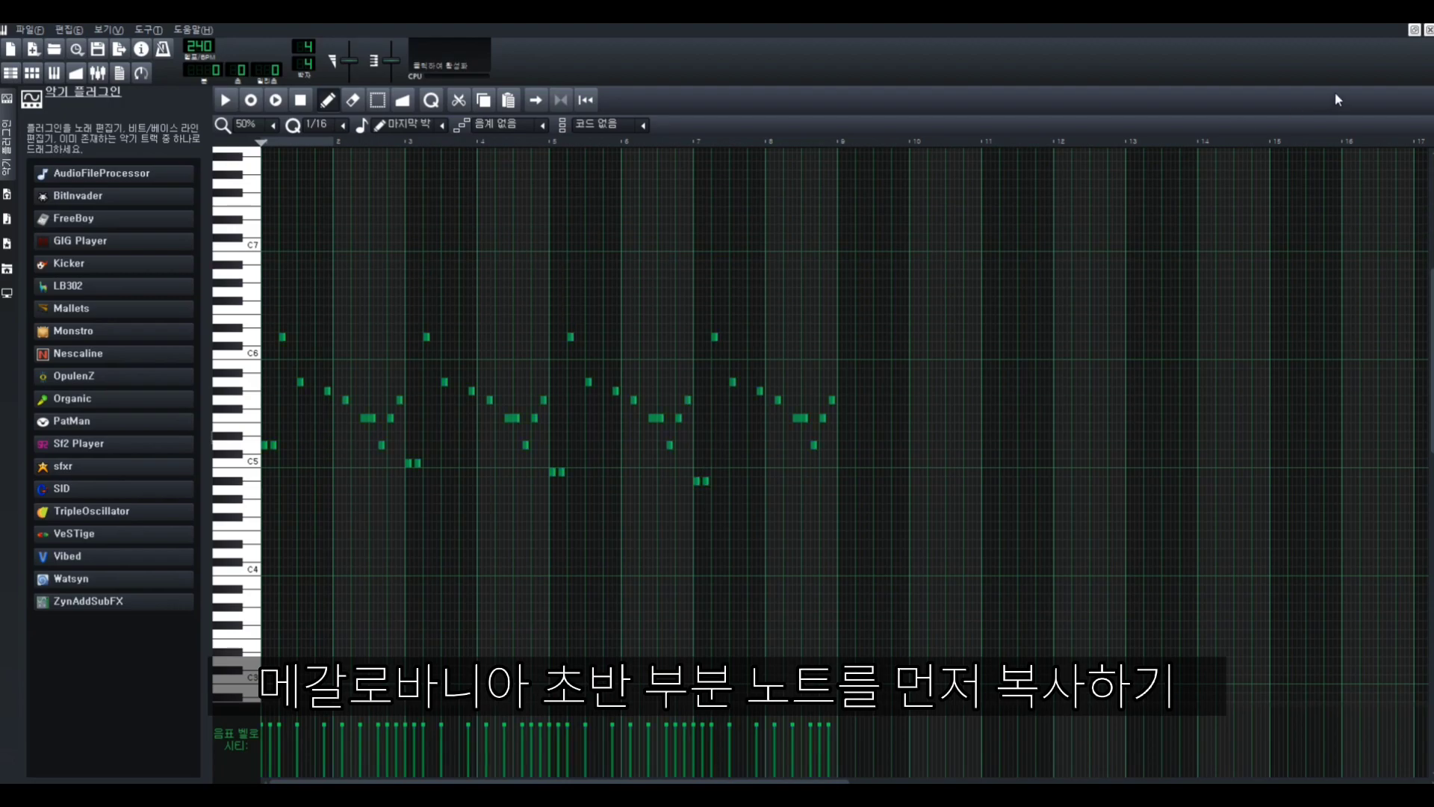
pyautogui.click(1429, 30)
pyautogui.click(239, 186)
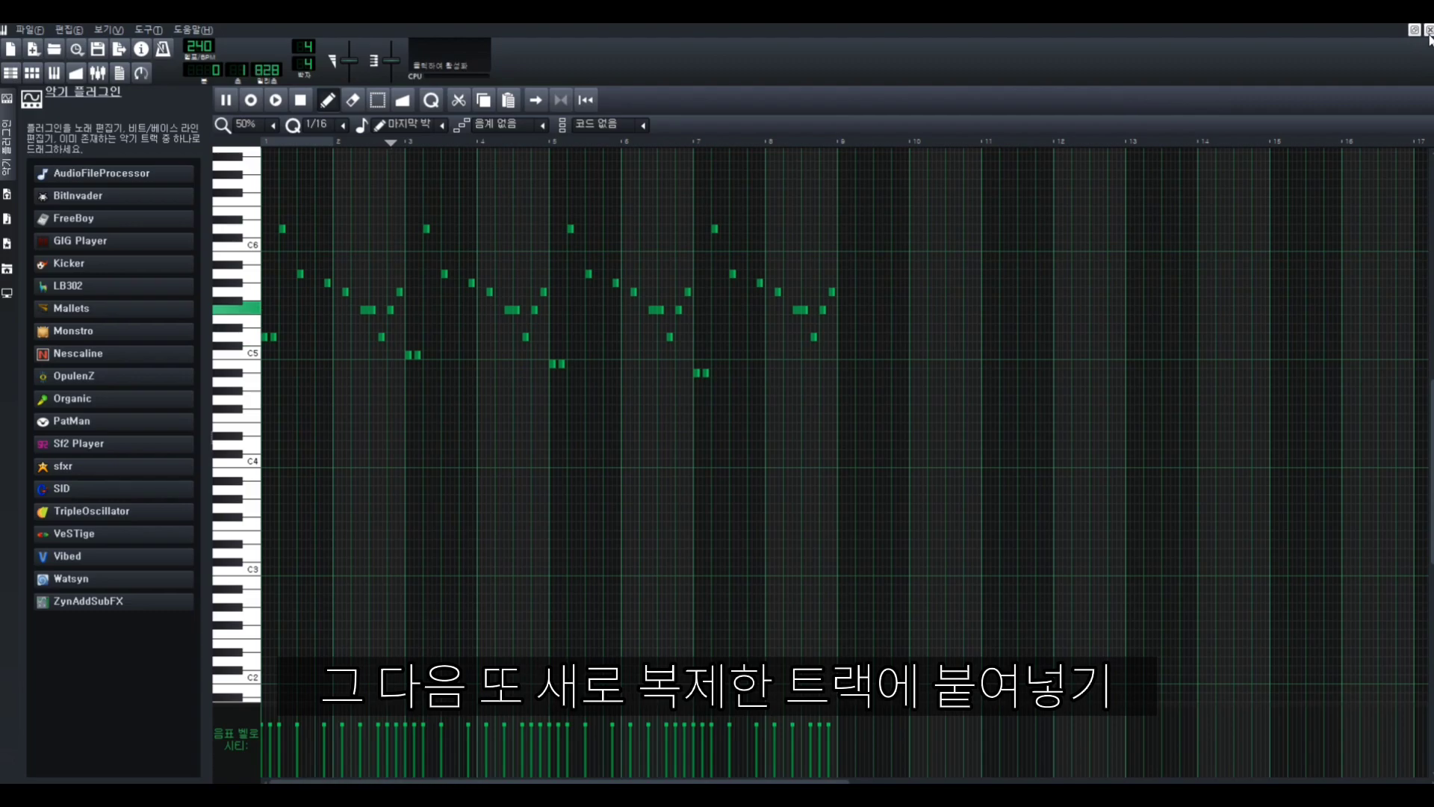
pyautogui.click(1428, 31)
# Pan the third EarthBound track right to about 23
pyautogui.click(371, 185)
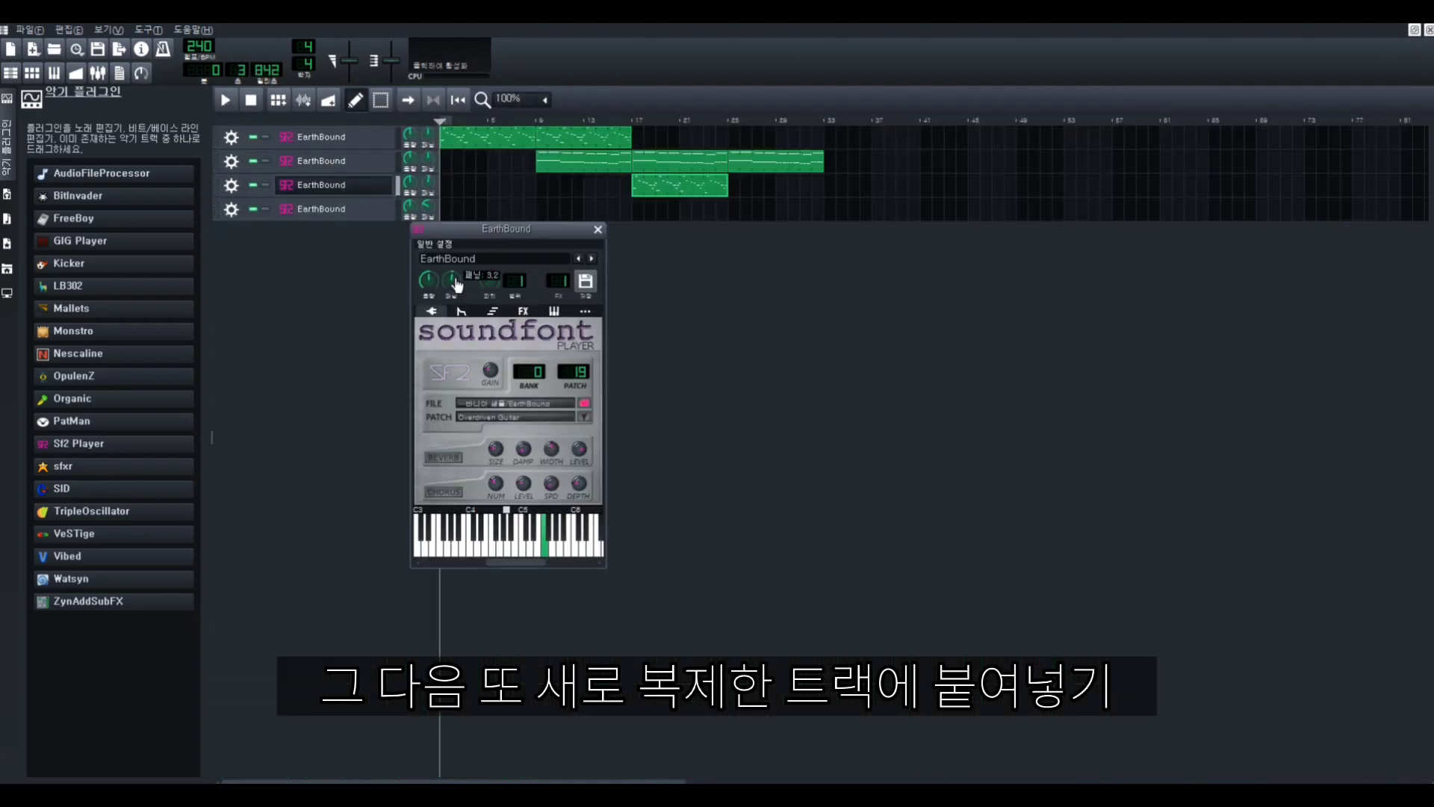
pyautogui.moveTo(458, 288); pyautogui.dragTo(451, 248)
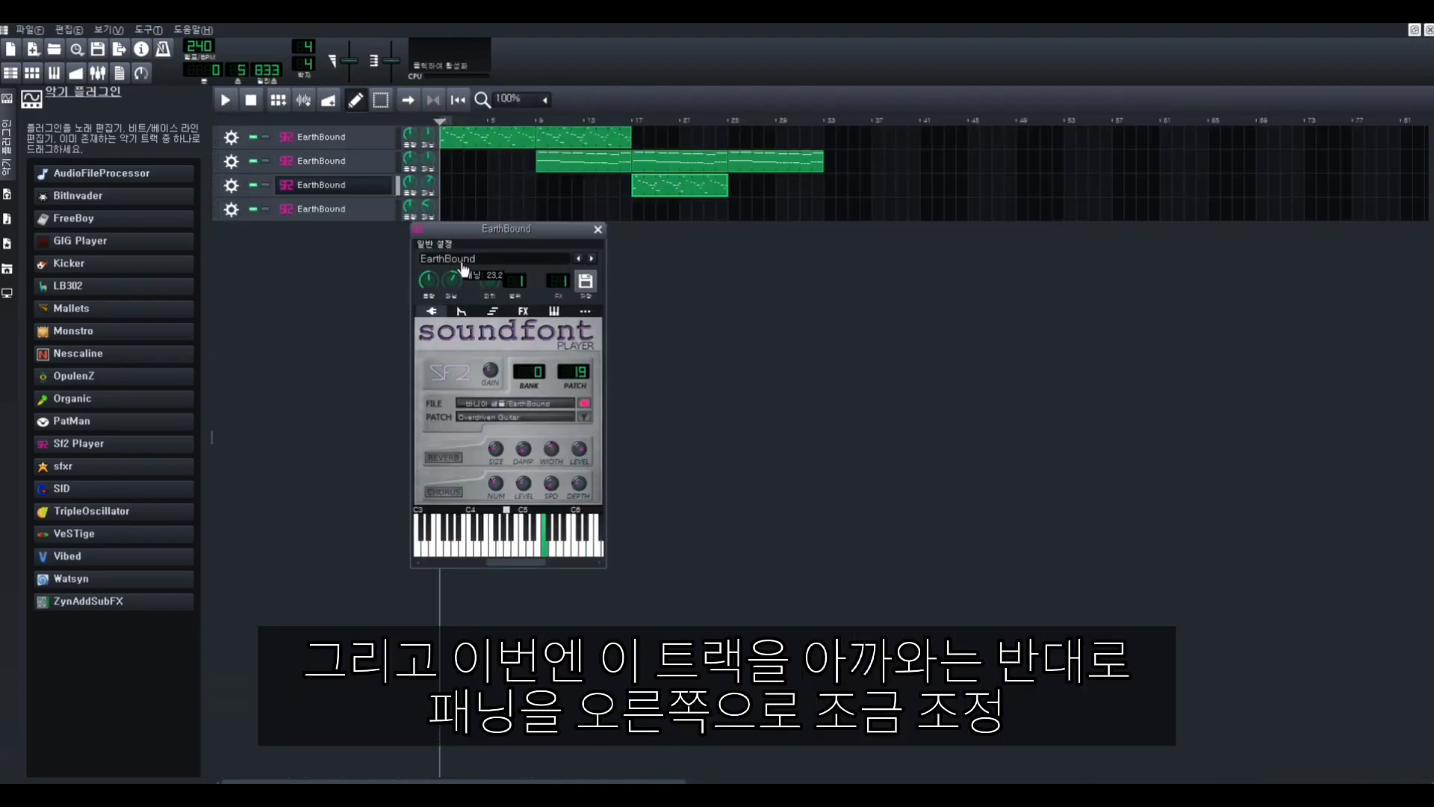
pyautogui.click(597, 230)
# Lower the velocity of all notes in the third track's bar 17 pattern and duplicate that pattern at bar 25
pyautogui.doubleClick(675, 185)
pyautogui.hotkey('ctrl', 'a')
pyautogui.press('space')
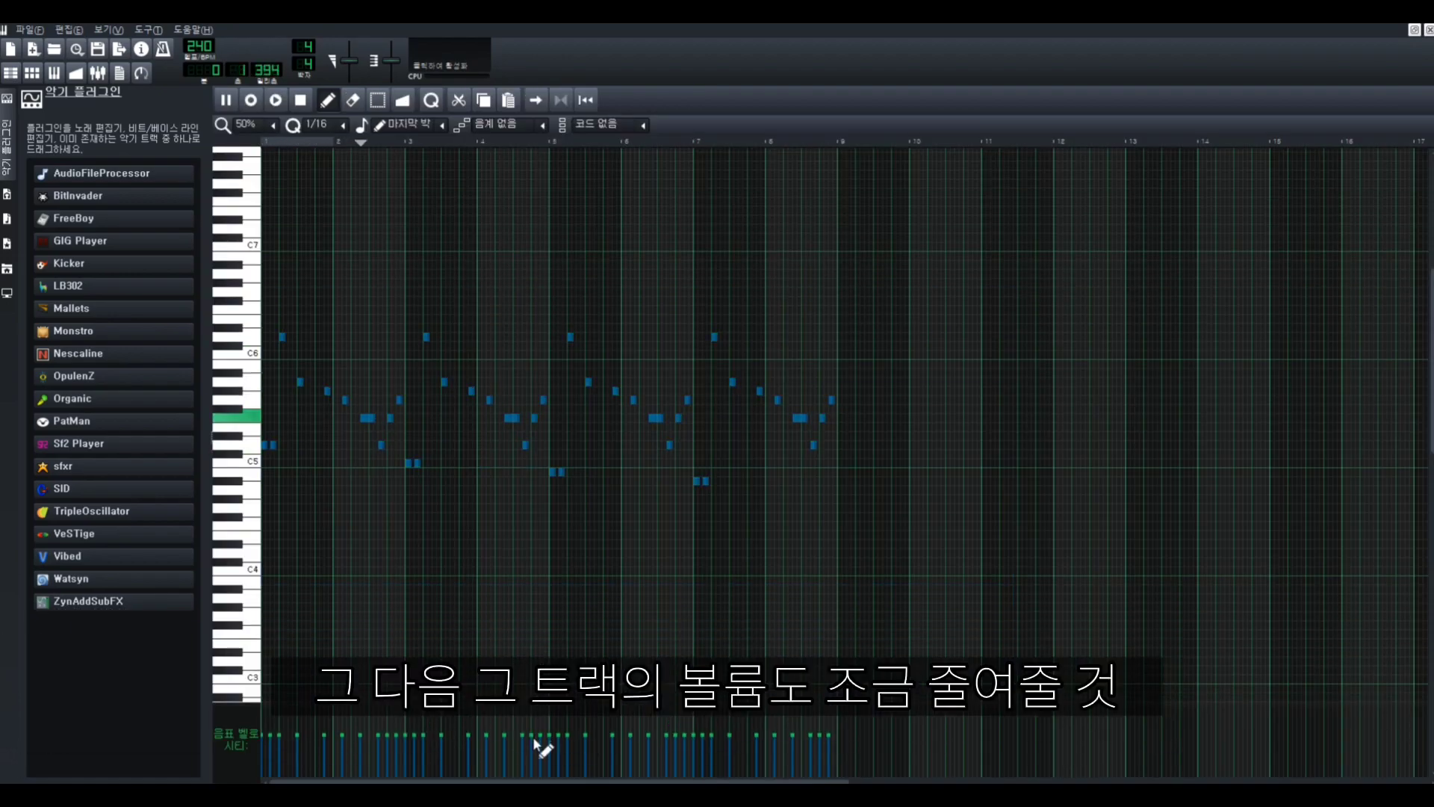
pyautogui.click(880, 472)
pyautogui.rightClick(929, 472)
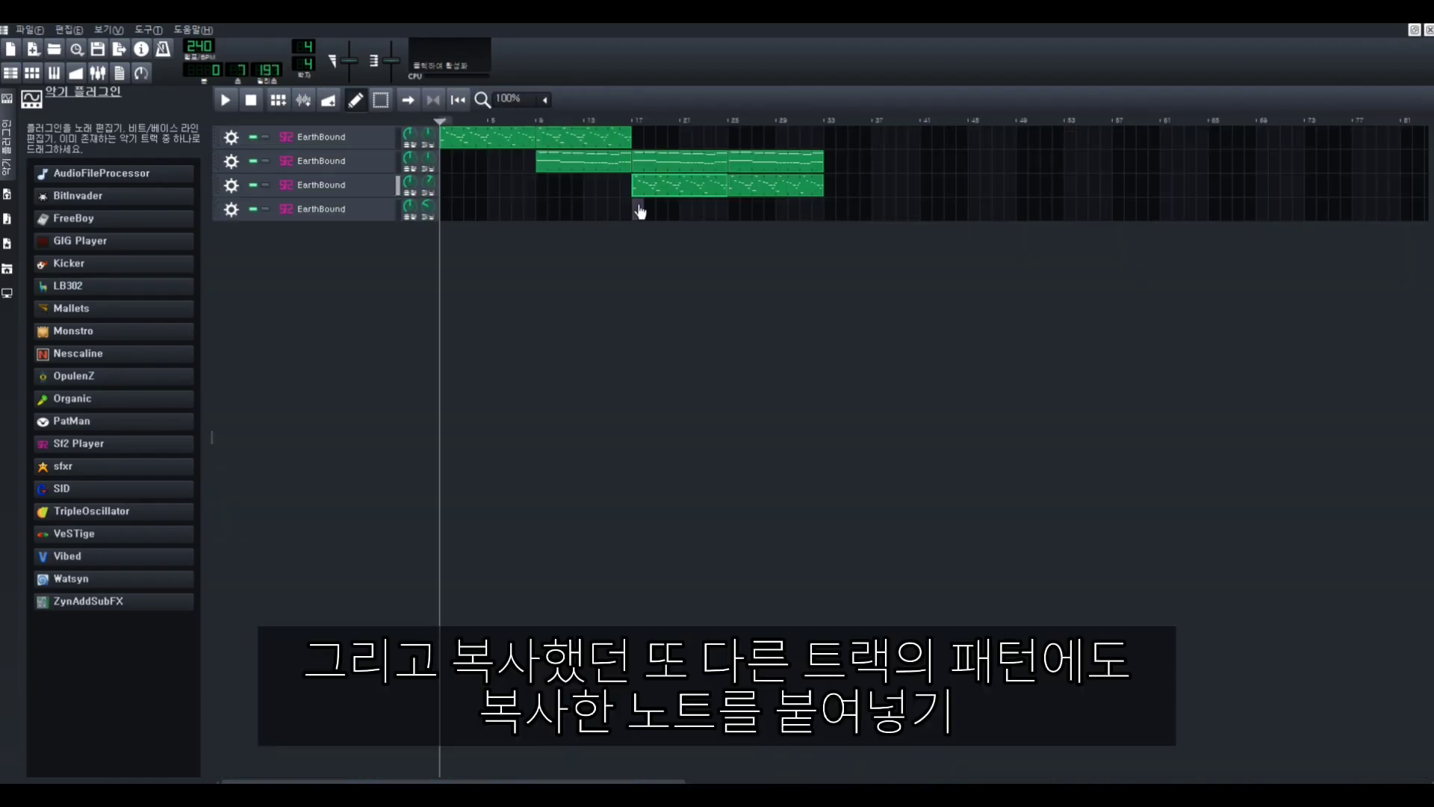
# Paste the copied melody into a new pattern at bar 17 of the fourth track and repeat it at bar 25
pyautogui.doubleClick(634, 200)
pyautogui.hotkey('ctrl', 'v')
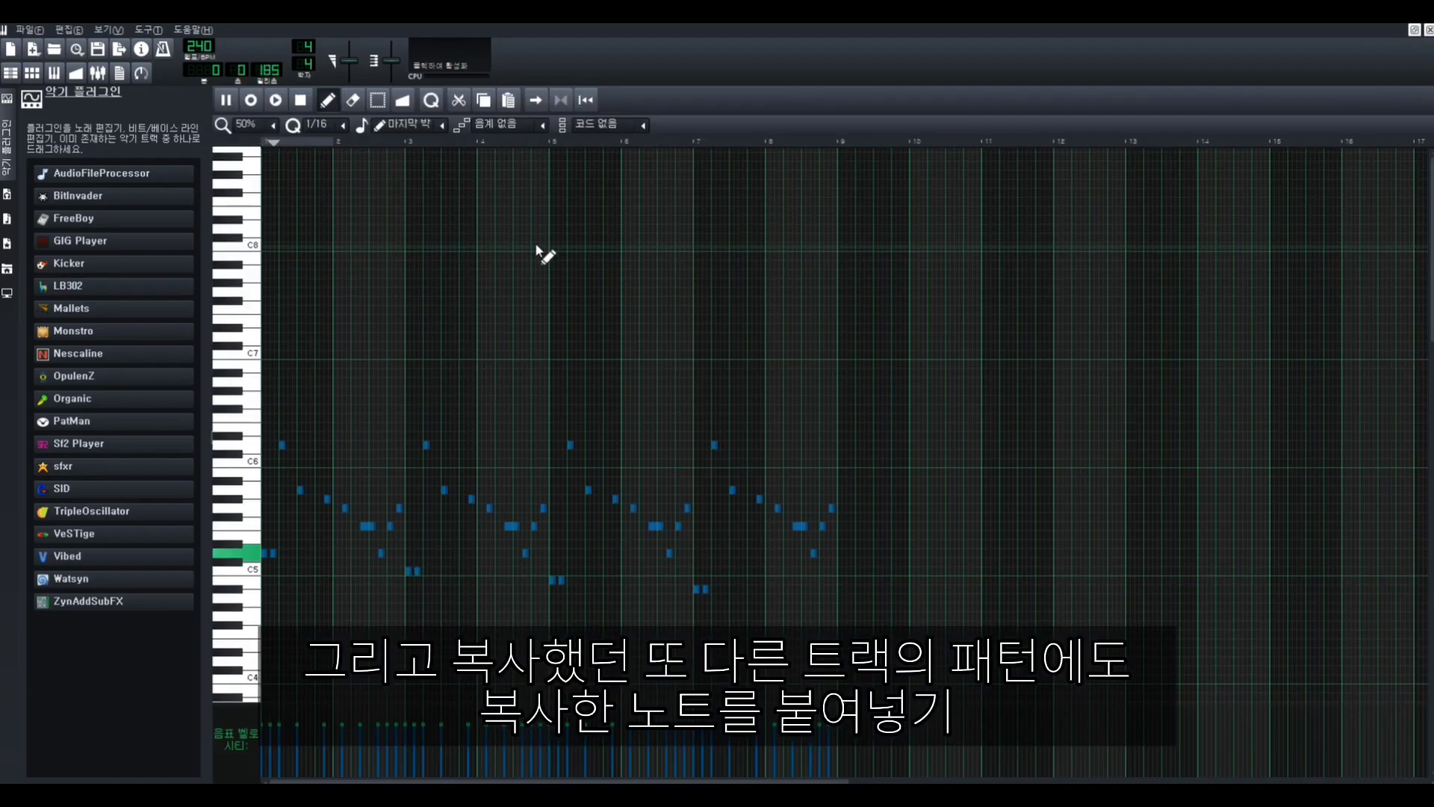
pyautogui.scroll(-3, 417, 392)
pyautogui.press('space')
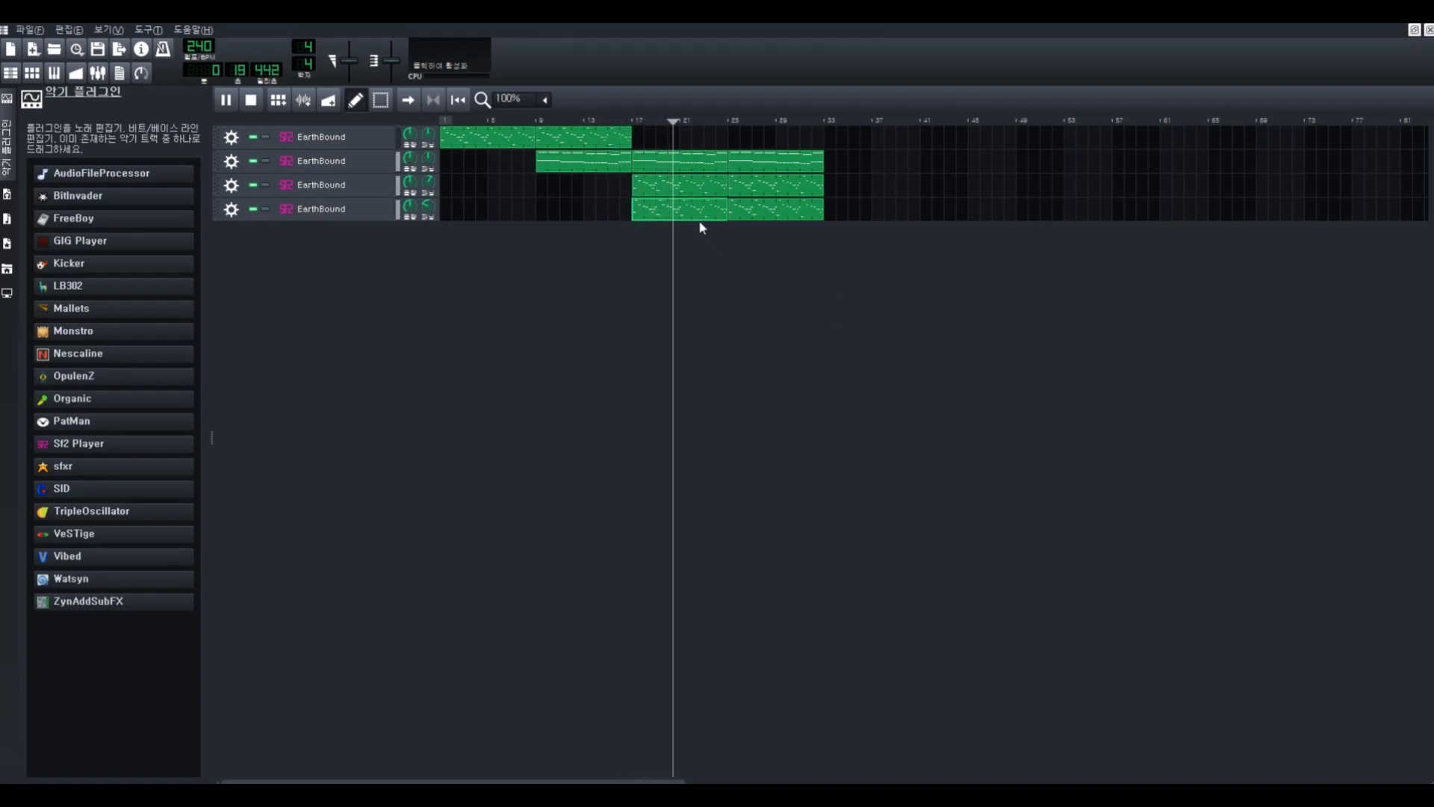
pyautogui.press('space')
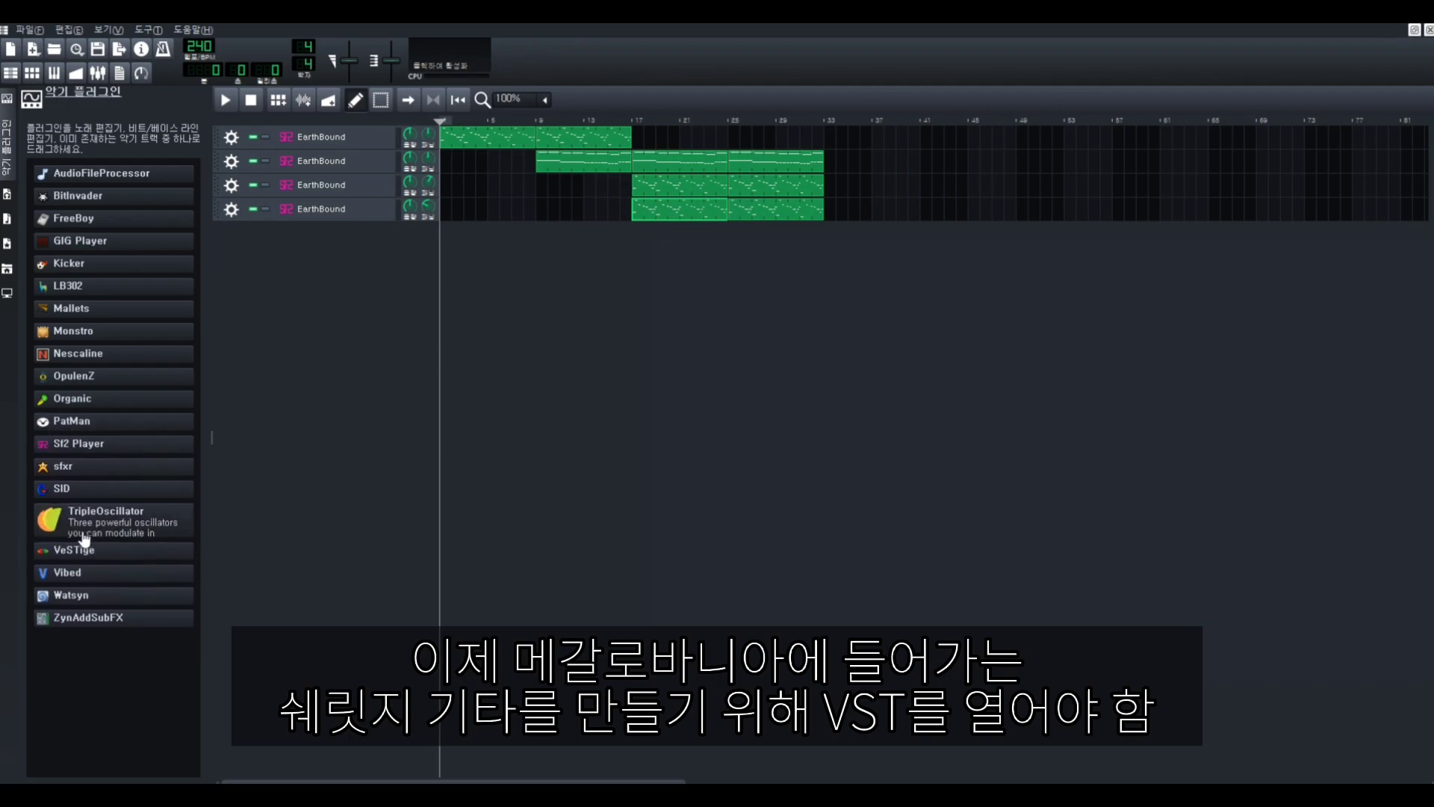
# Add a VeSTige instrument track and load Kontakt.dll into it
pyautogui.moveTo(84, 570); pyautogui.dragTo(319, 267)
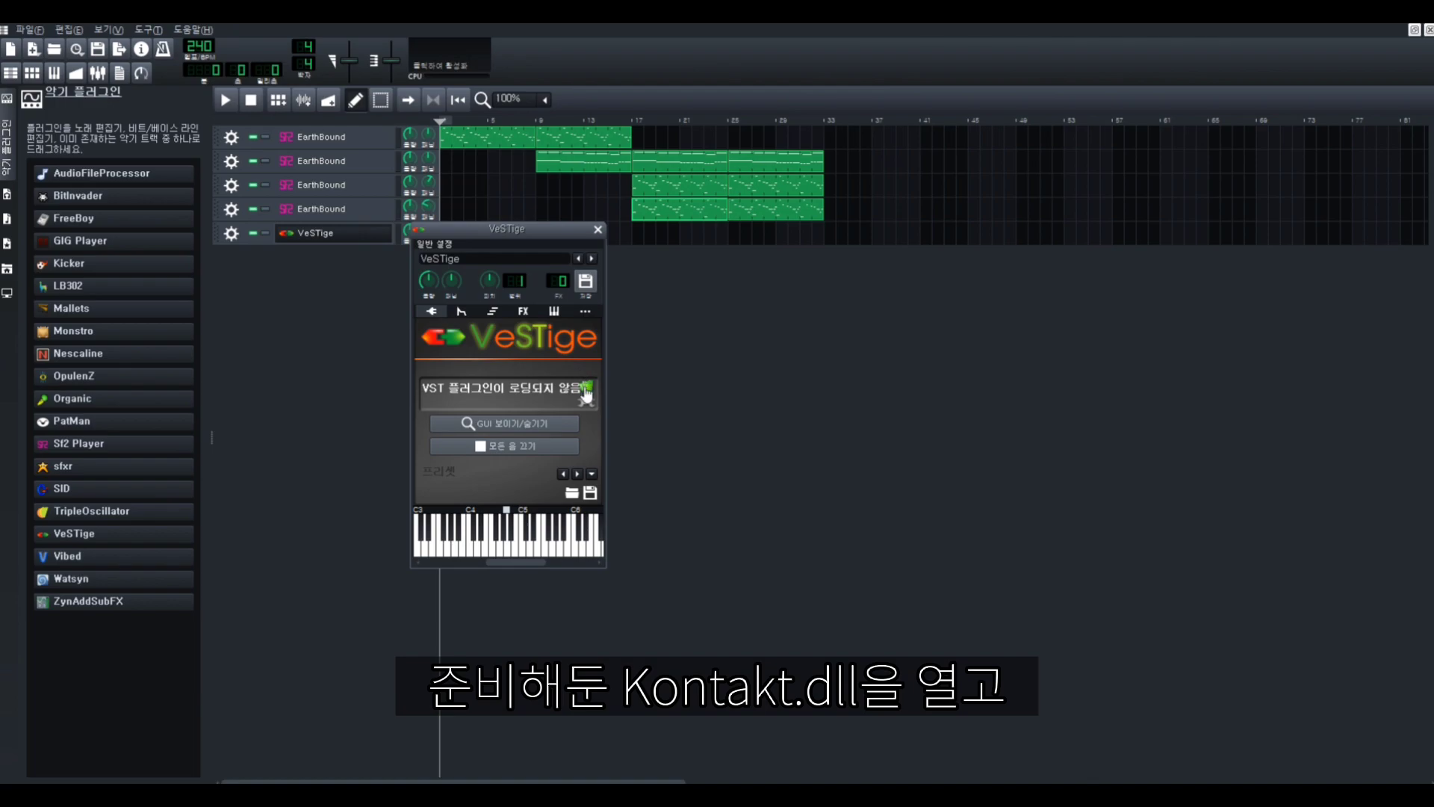
pyautogui.click(587, 390)
pyautogui.doubleClick(630, 357)
pyautogui.click(624, 345)
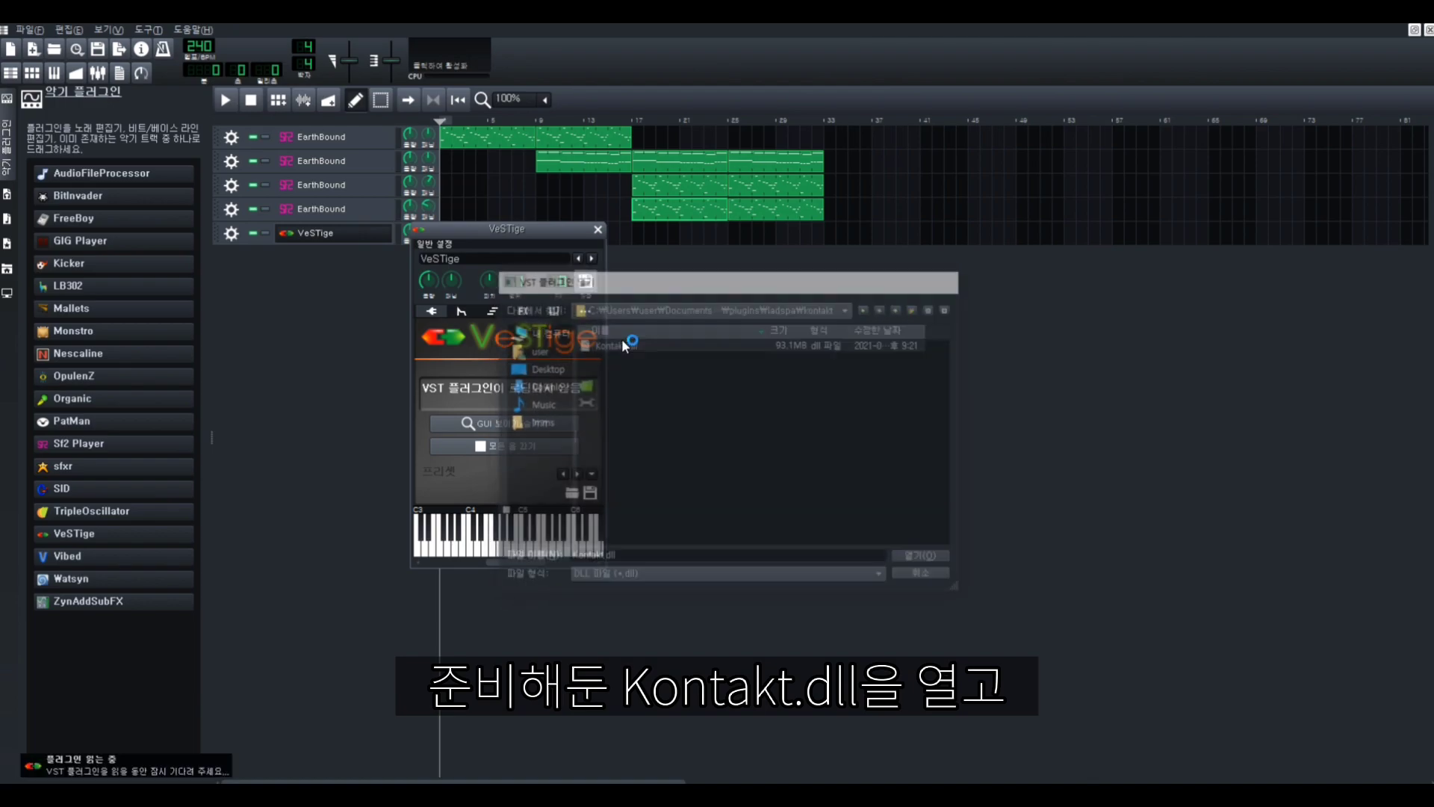
pyautogui.moveTo(610, 296); pyautogui.dragTo(833, 251)
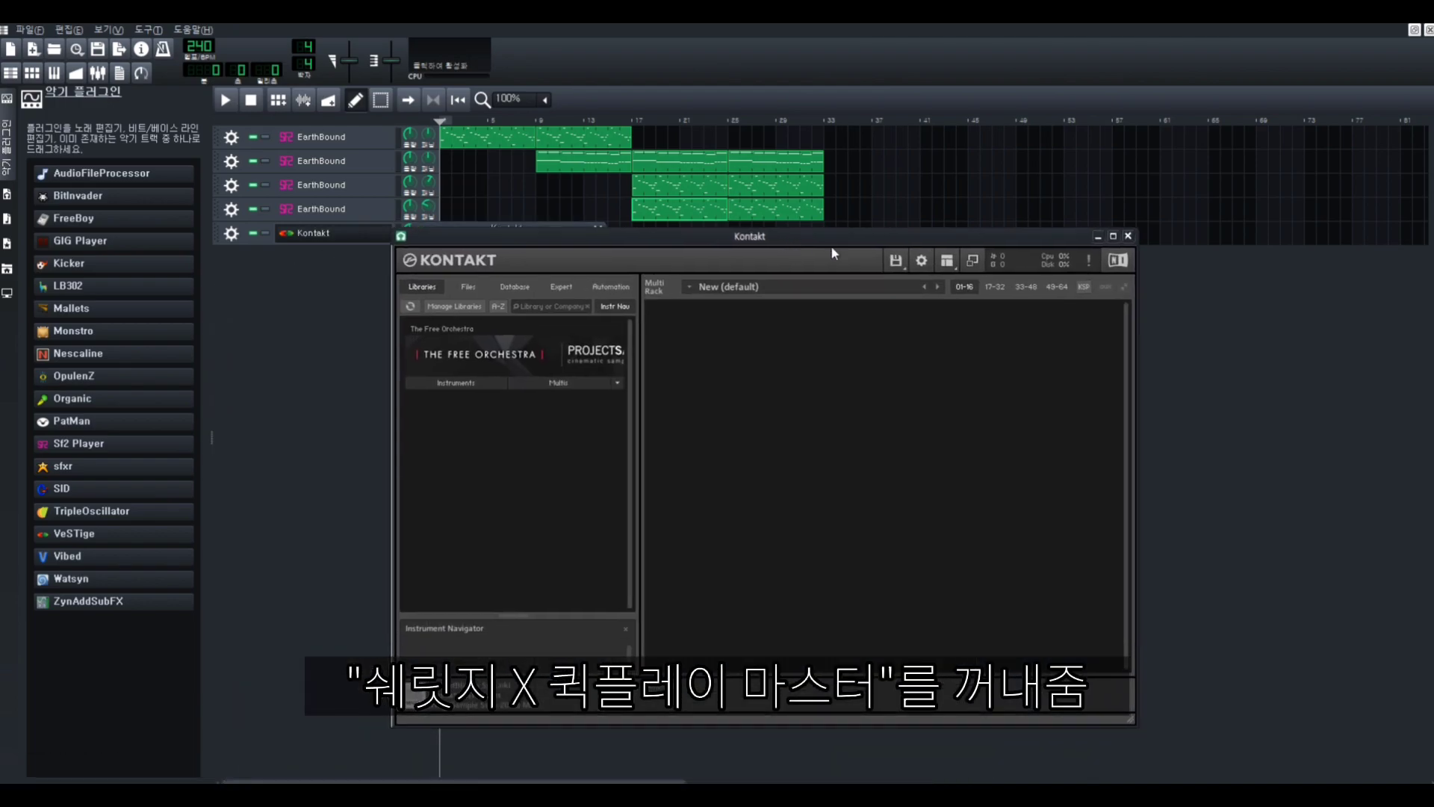
# Load the recent instrument Shreddage X Quick Play Master.nki in Kontakt
pyautogui.click(893, 265)
pyautogui.moveTo(909, 320)
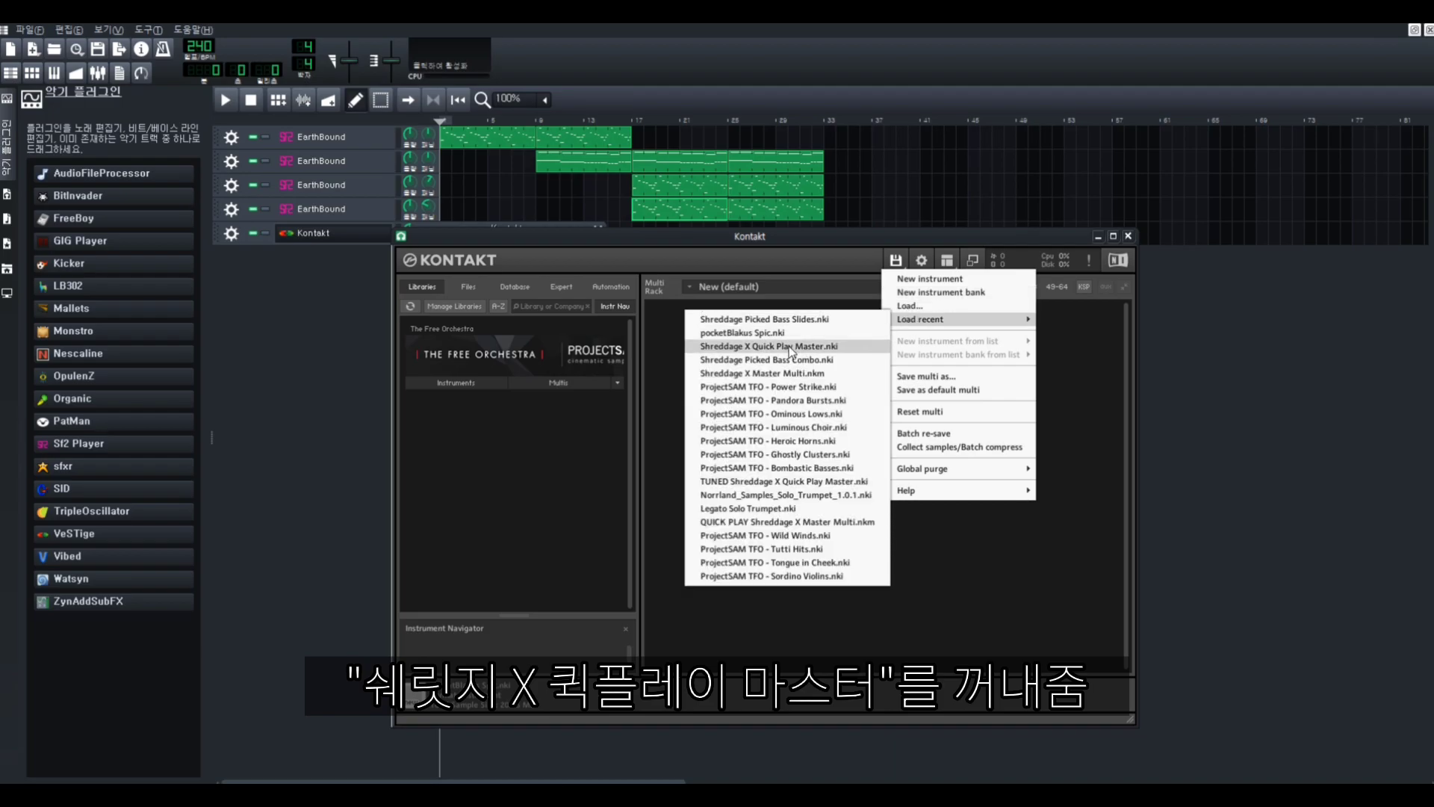
pyautogui.click(793, 348)
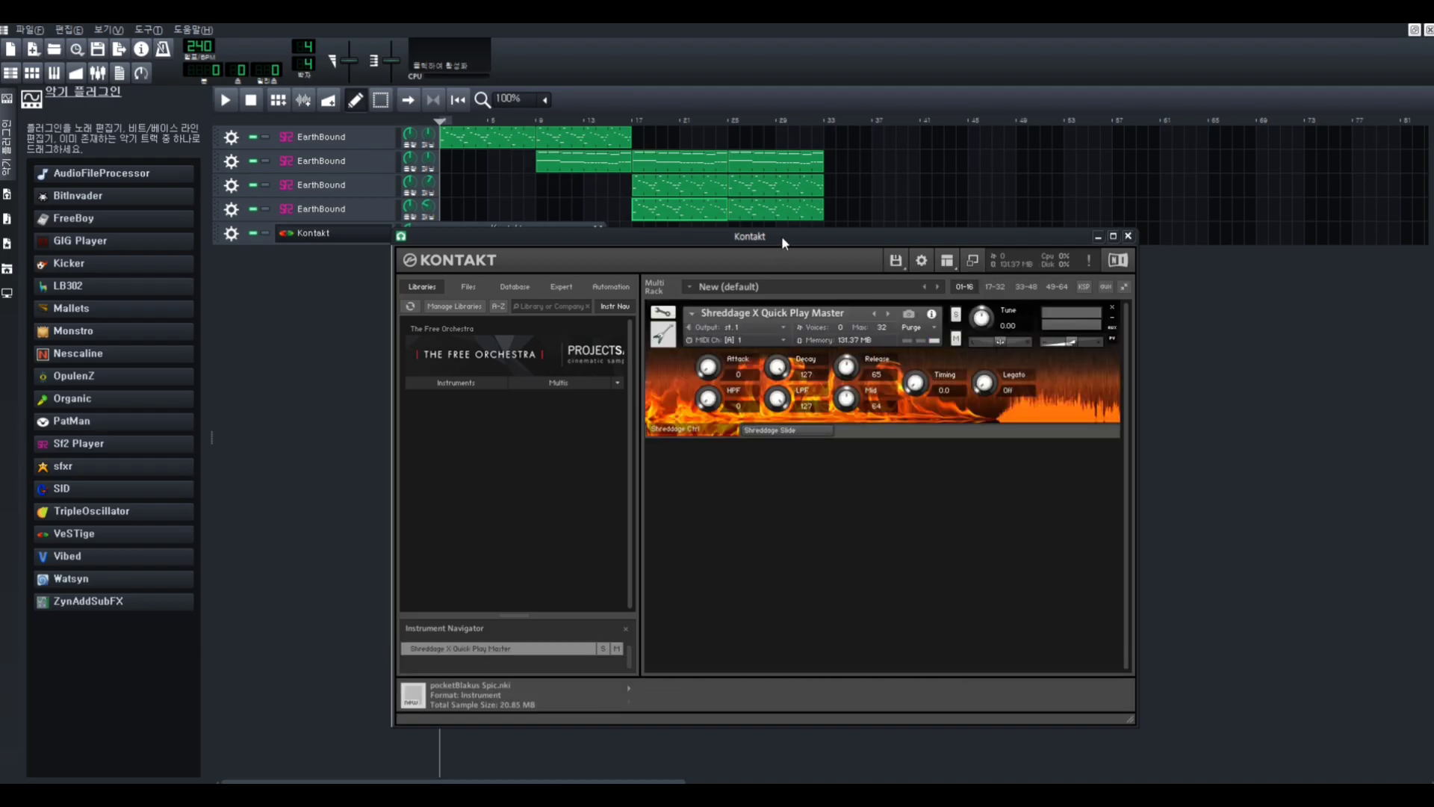
pyautogui.moveTo(781, 236); pyautogui.dragTo(732, 203)
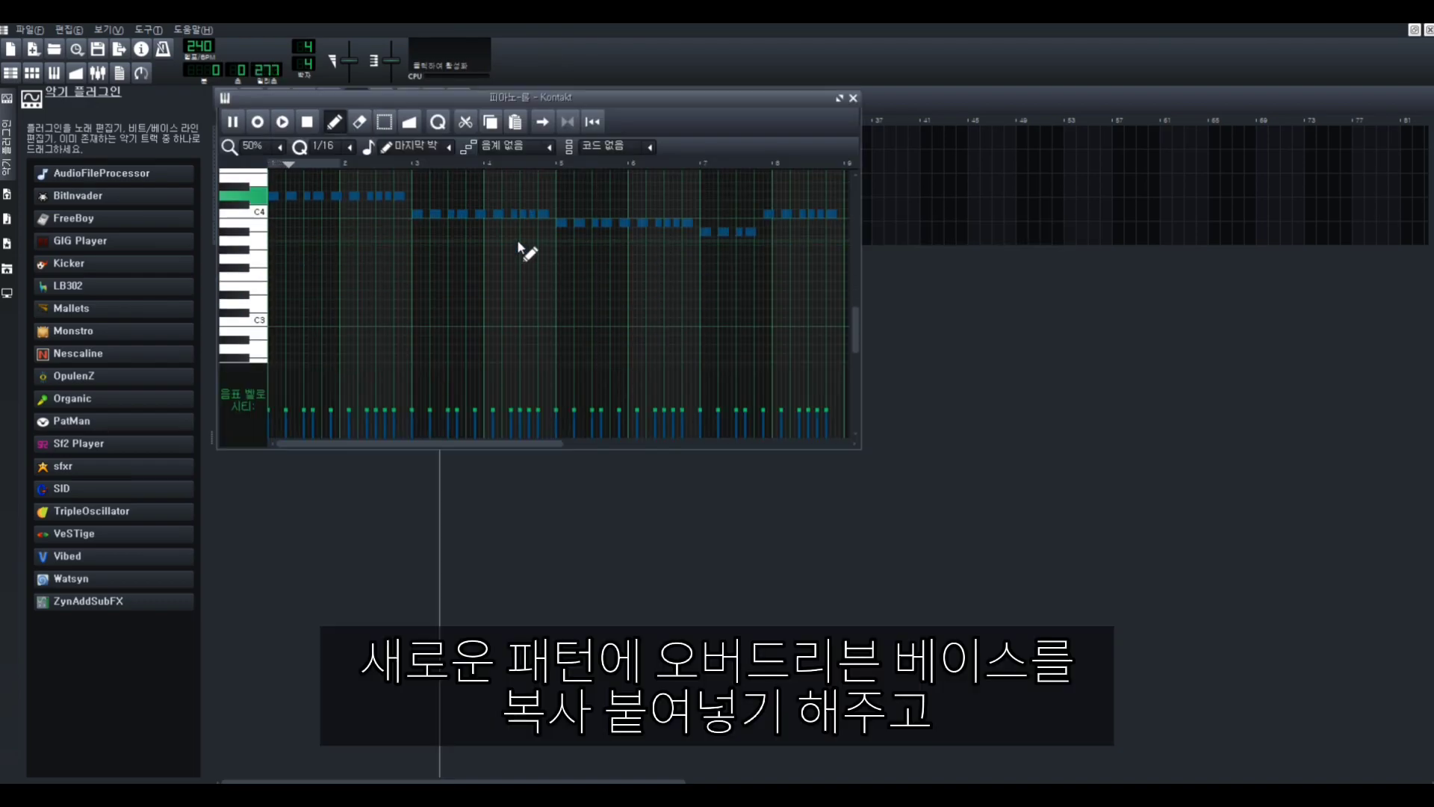
# Paste the bass riff into a new Kontakt pattern at bar 17, keeping only the first two bars on D5 with a higher velocity
pyautogui.click(839, 98)
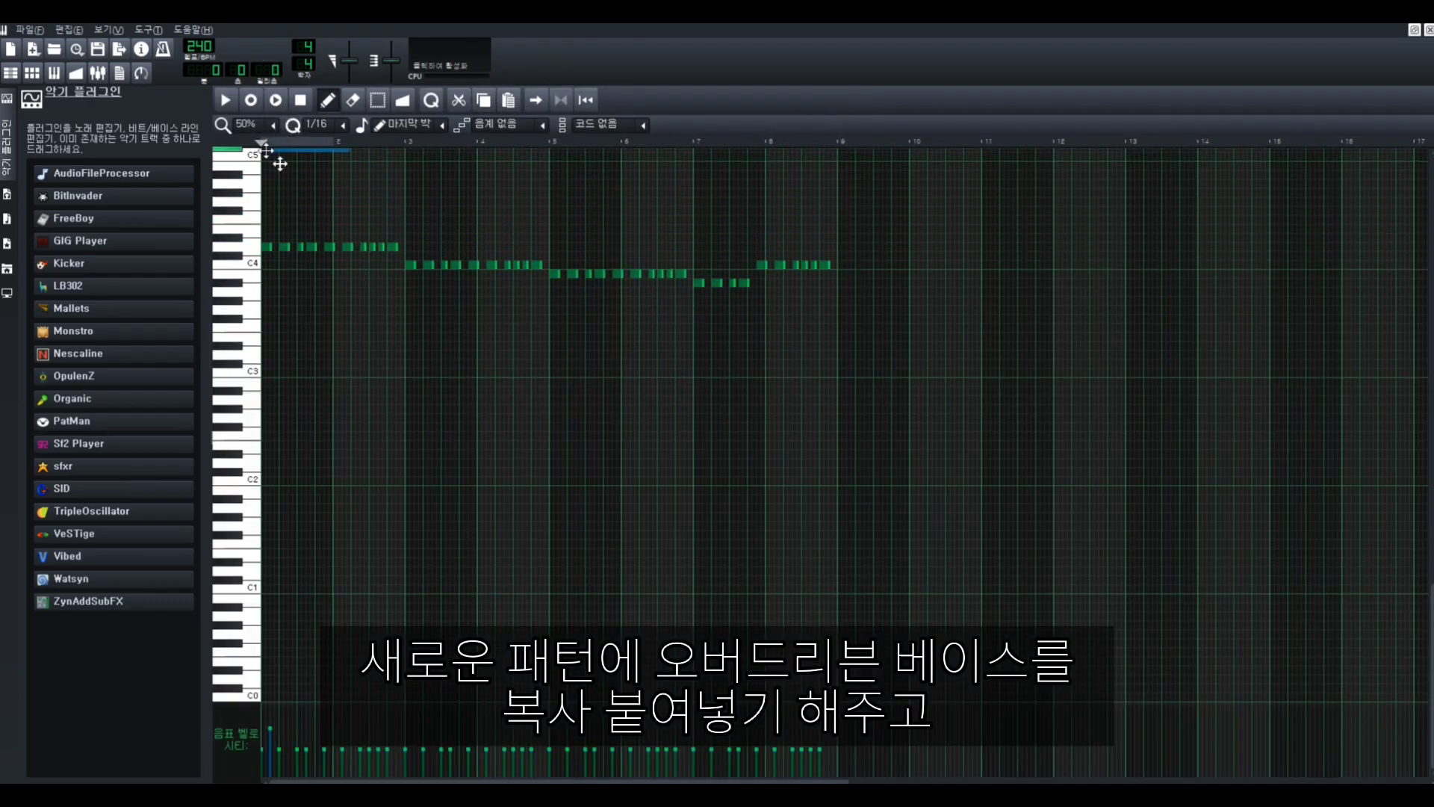
pyautogui.moveTo(266, 151); pyautogui.dragTo(261, 146)
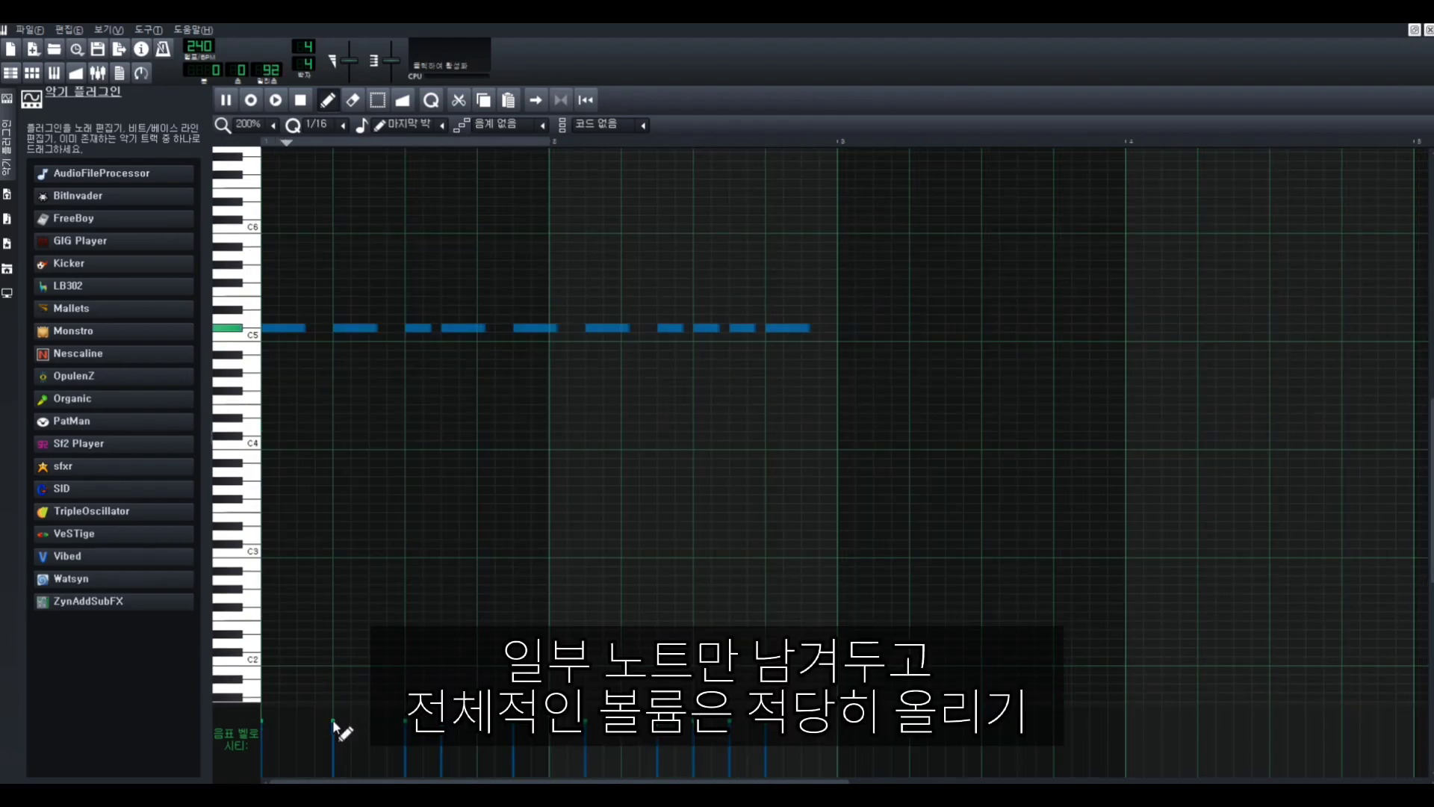
pyautogui.moveTo(363, 327); pyautogui.dragTo(363, 319)
pyautogui.scroll(2, 551, 458)
pyautogui.press('Escape')
pyautogui.press('space')
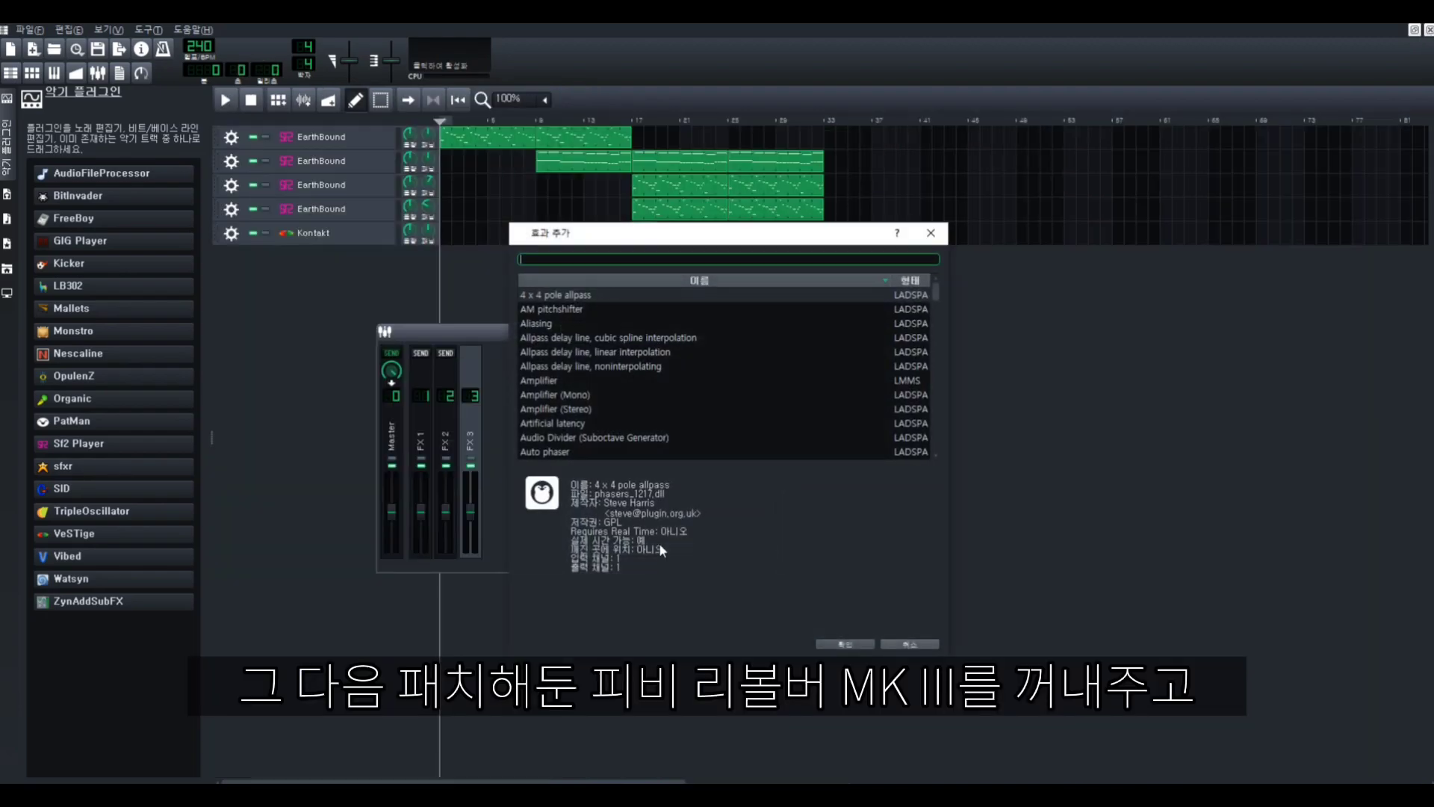
# Add the ReValverMkIIIdotVx64 effect to FX 3 and load Heavy Chug from its Shreddage Presets bank
pyautogui.write('reval')
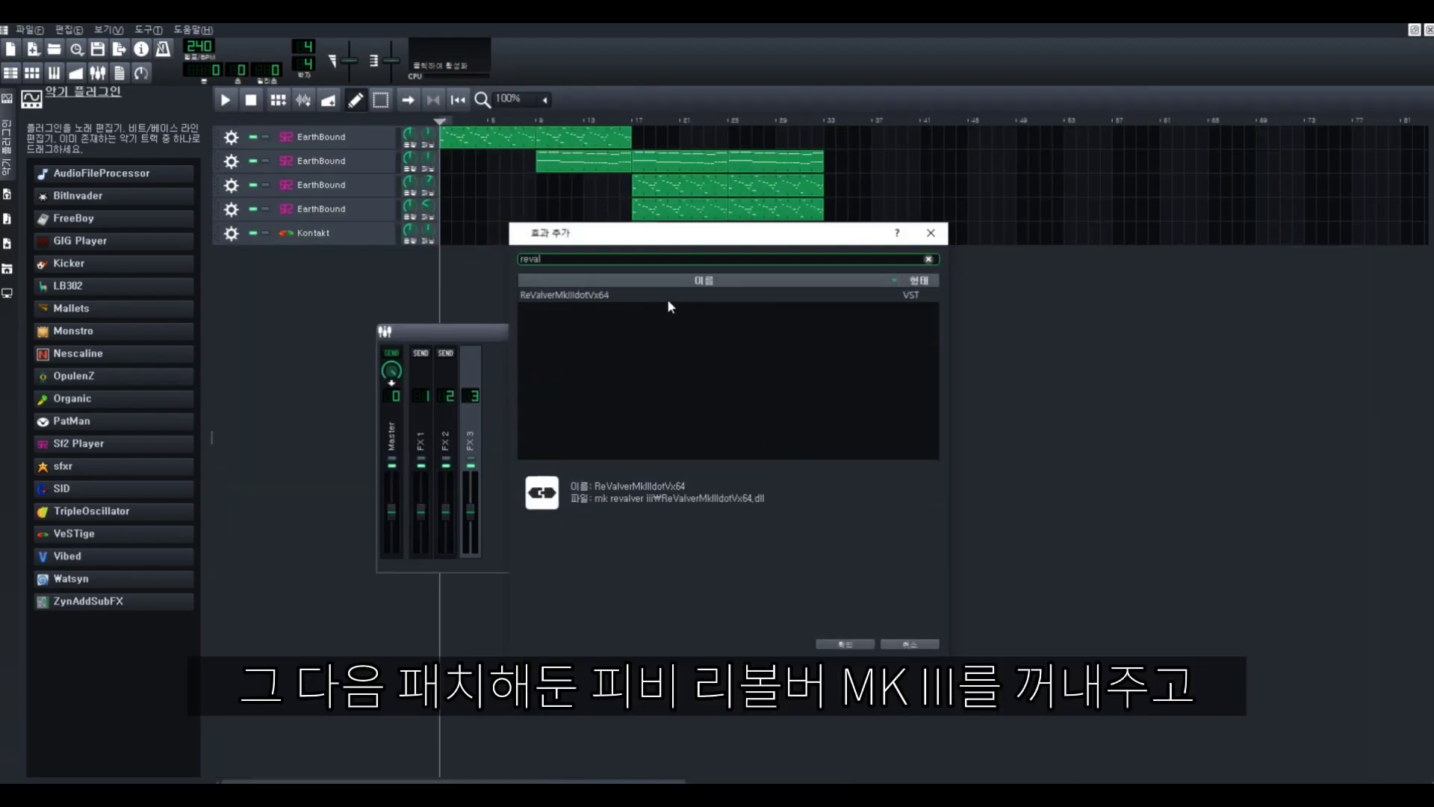
pyautogui.doubleClick(666, 295)
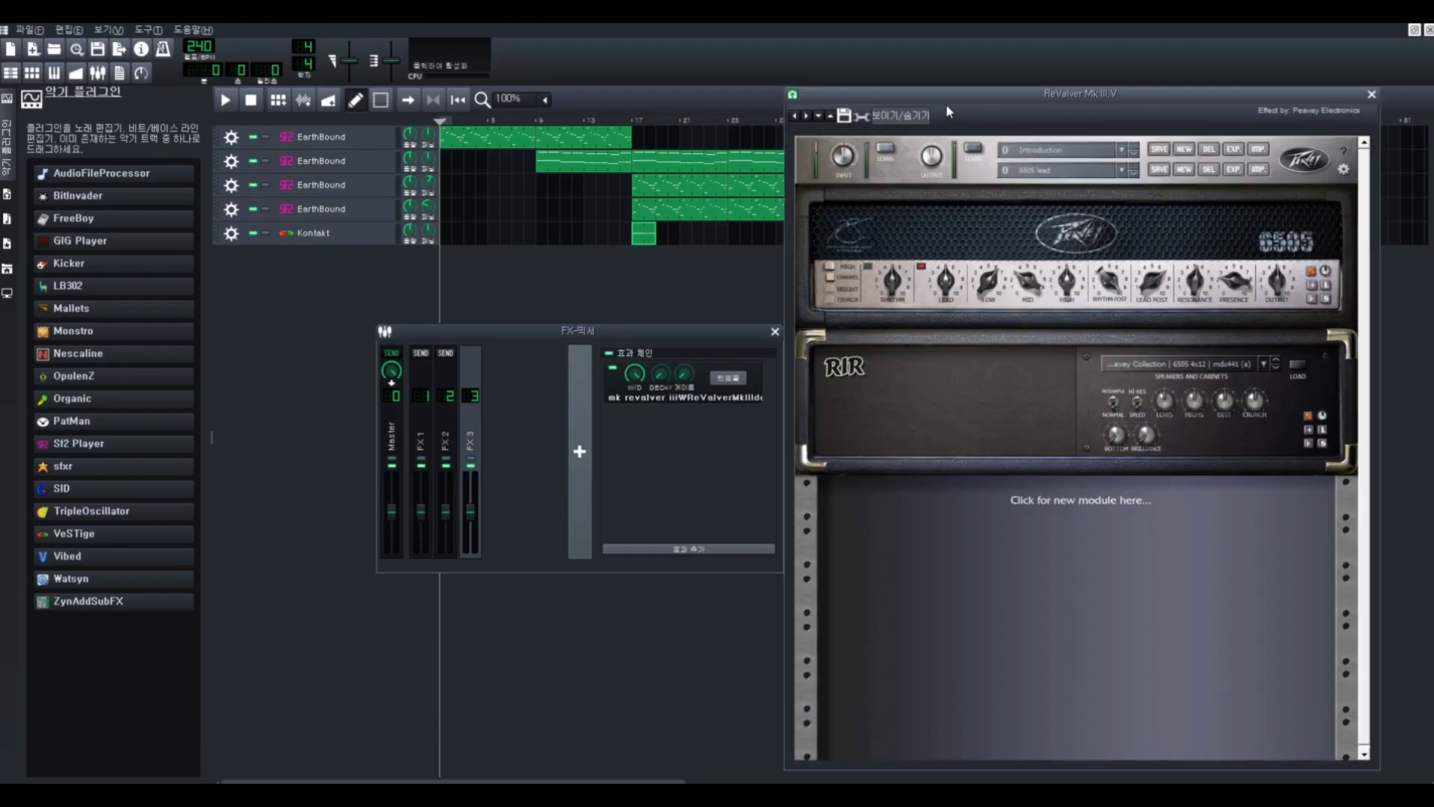
pyautogui.click(1121, 171)
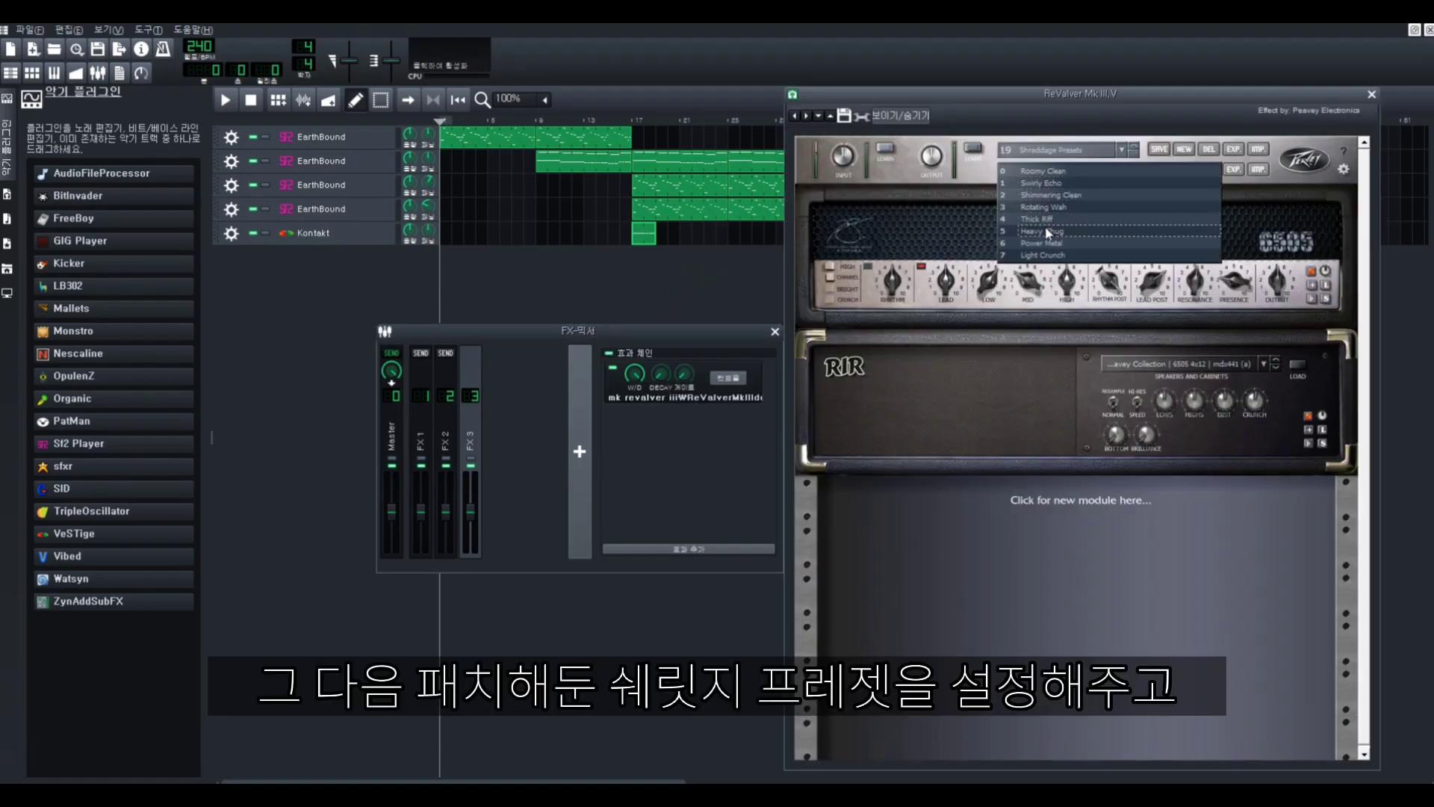
pyautogui.click(1047, 233)
pyautogui.moveTo(1074, 99); pyautogui.dragTo(920, 109)
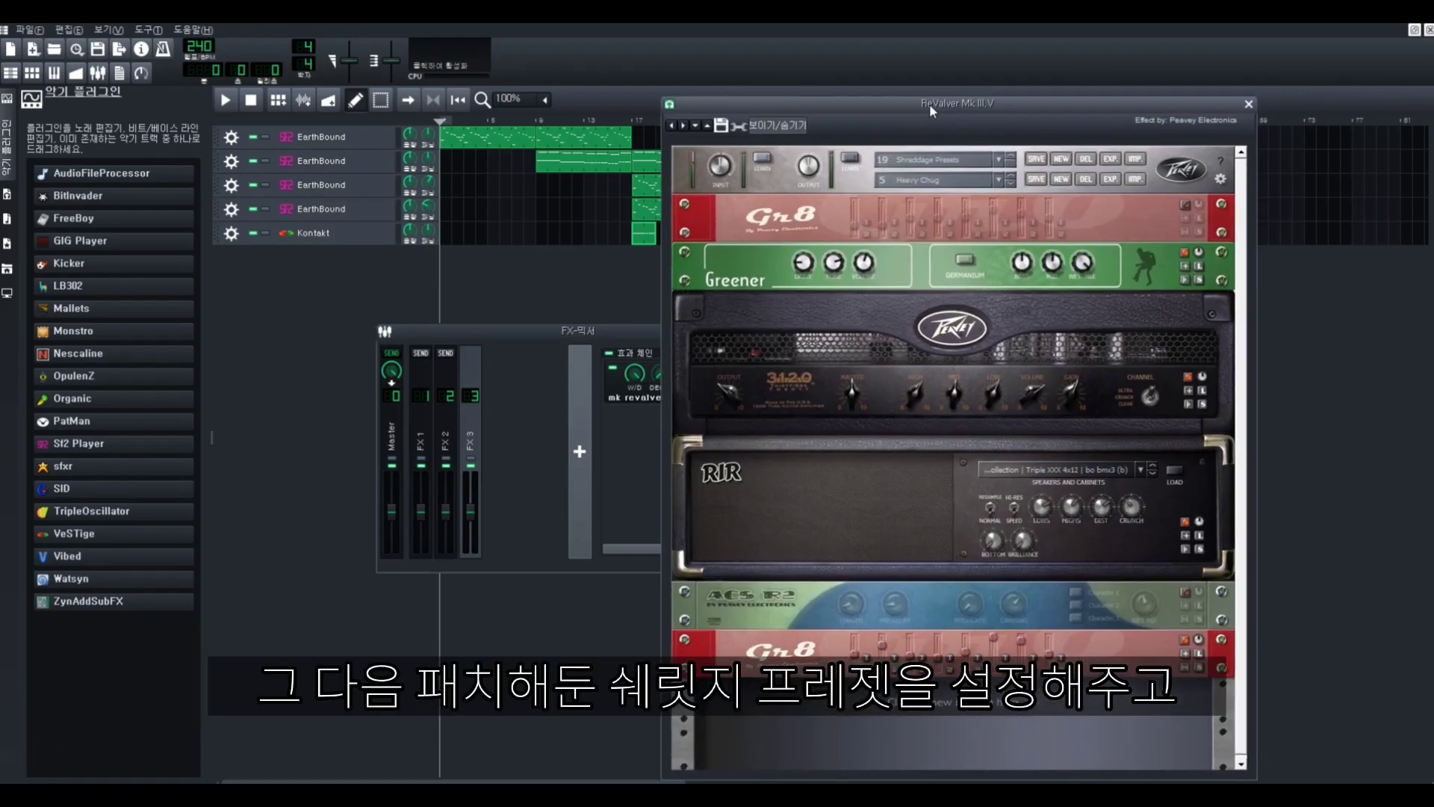
pyautogui.click(1248, 104)
# In the Kontakt guitar pattern at bar 17, set the short notes' velocity to 125% and end bar 2 on short, louder D6 notes
pyautogui.doubleClick(652, 239)
pyautogui.press('space')
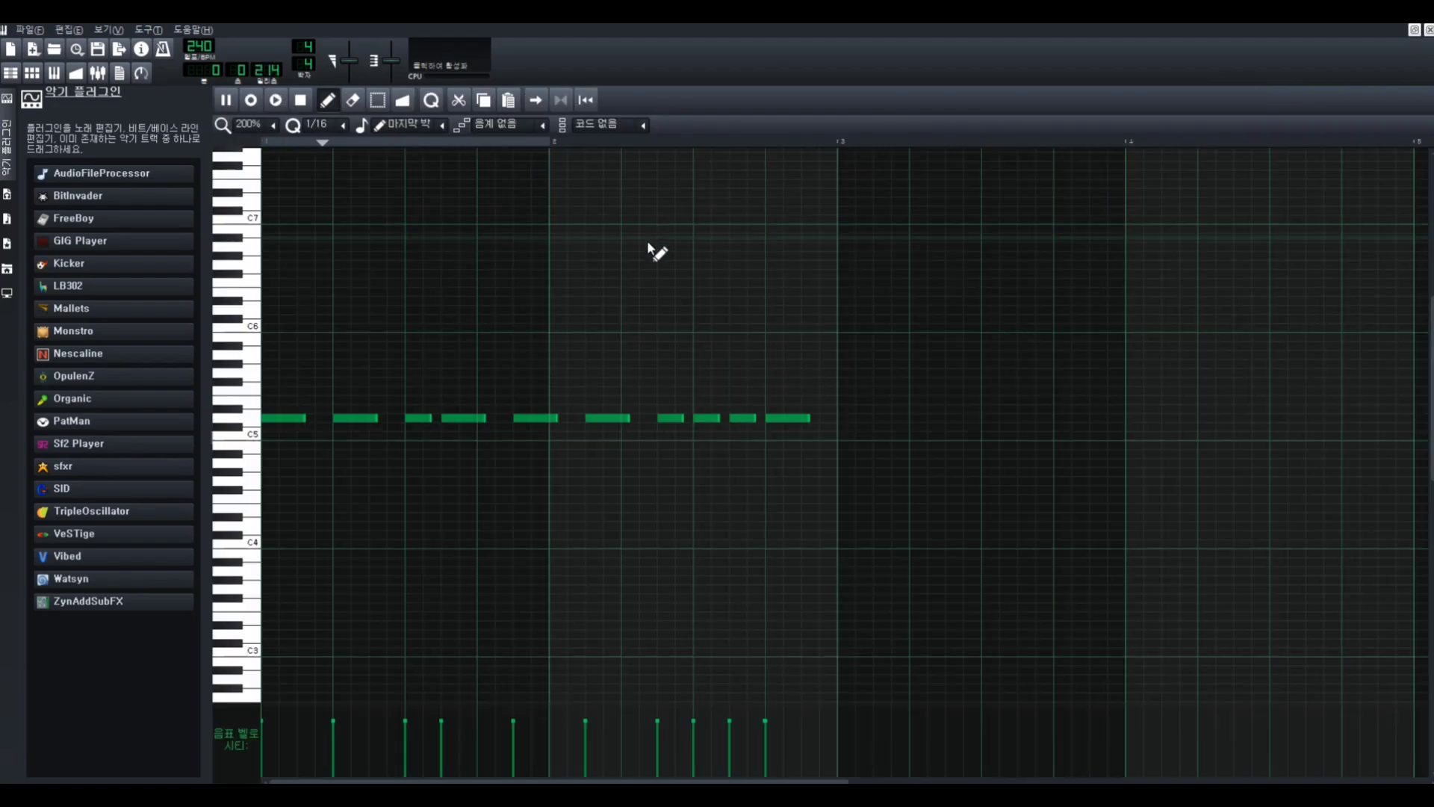
pyautogui.scroll(1, 589, 361)
pyautogui.press('space')
pyautogui.moveTo(413, 423); pyautogui.dragTo(428, 469)
pyautogui.moveTo(676, 443); pyautogui.dragTo(749, 473)
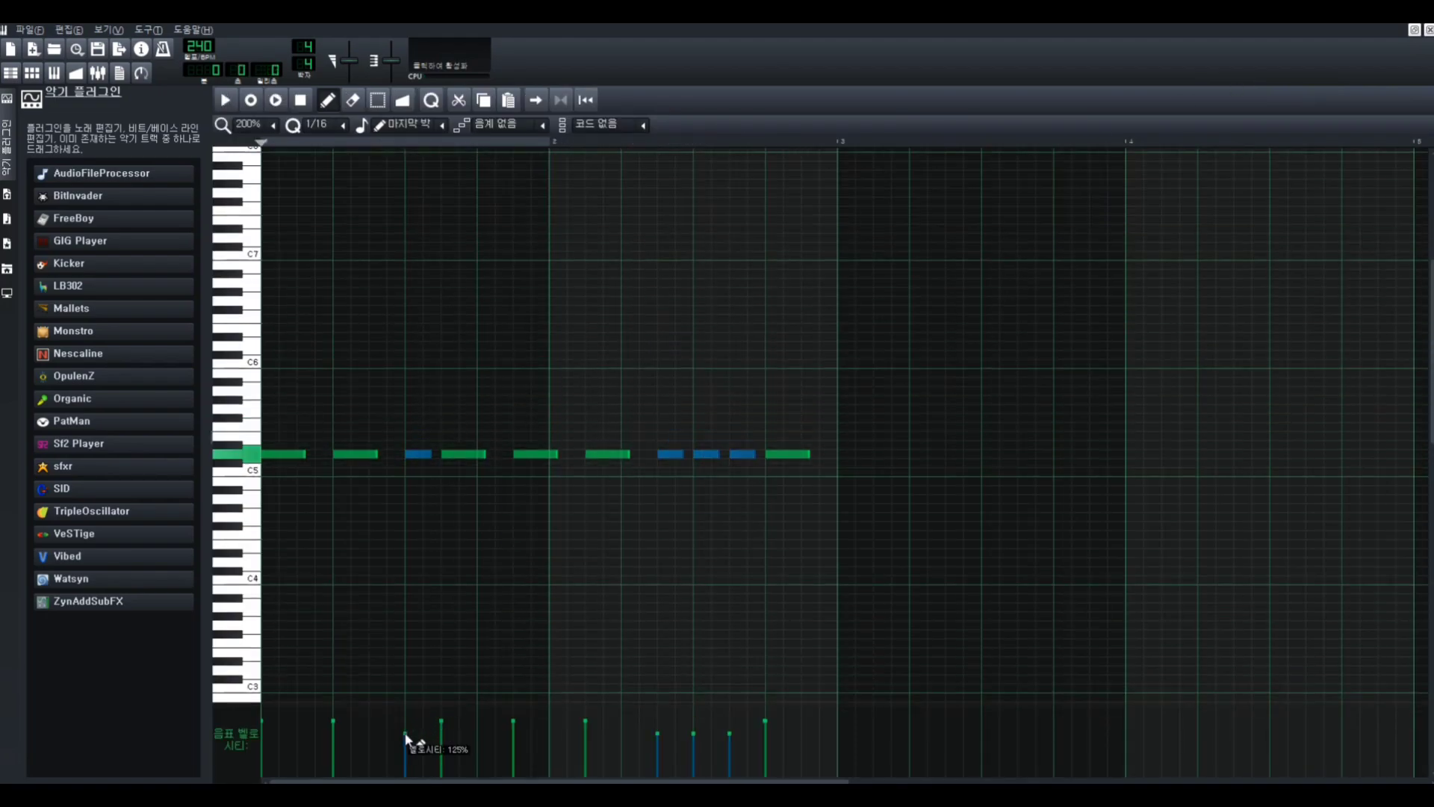
pyautogui.moveTo(769, 733); pyautogui.dragTo(765, 709)
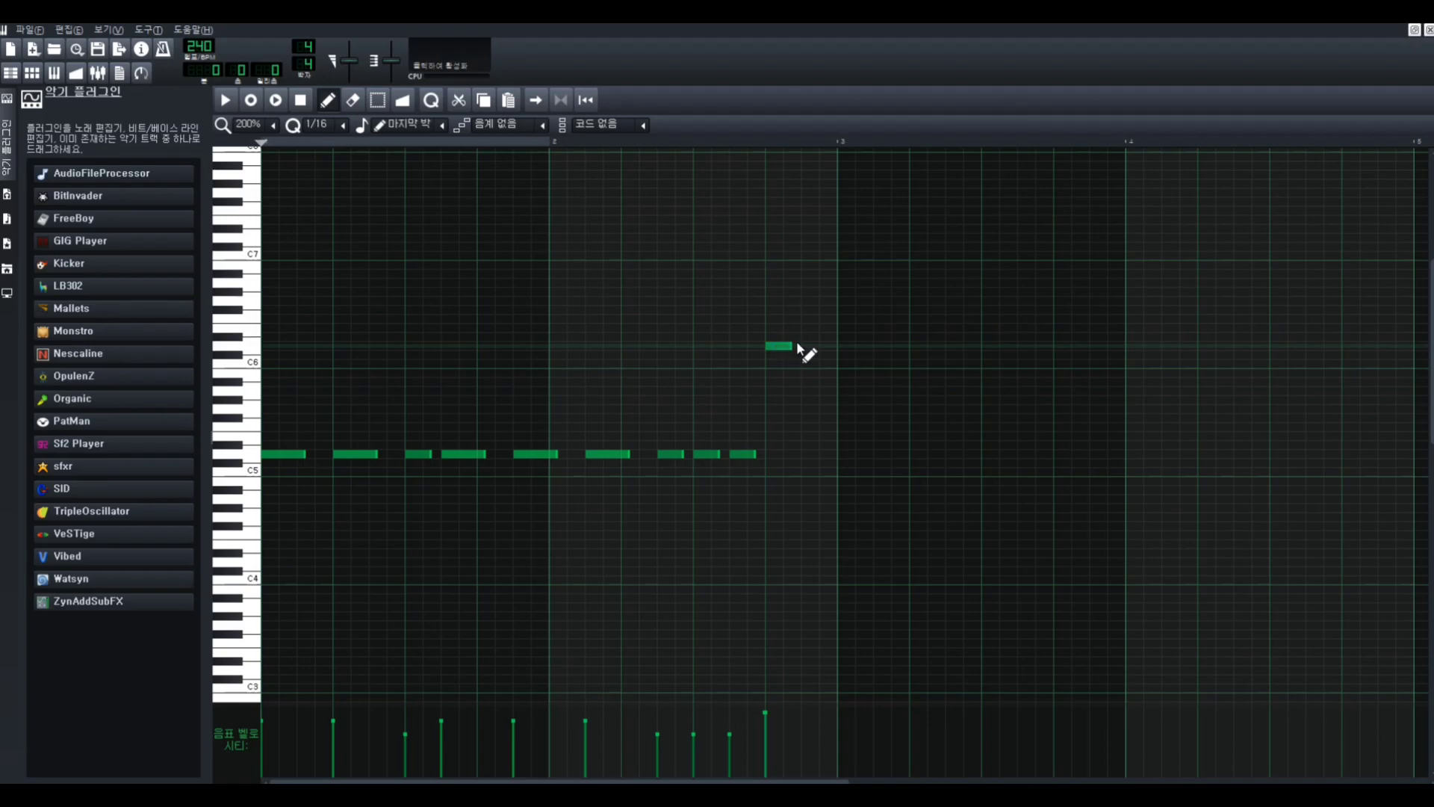
# Copy the two-bar guitar riff to bars 3-4 on C5, bringing its closing high notes down to C5 as well
pyautogui.press('space')
pyautogui.moveTo(958, 327); pyautogui.dragTo(277, 643)
pyautogui.hotkey('ctrl', 'c')
pyautogui.hotkey('ctrl', 'v')
pyautogui.moveTo(455, 455); pyautogui.dragTo(1031, 472)
pyautogui.scroll(-1, 854, 484)
pyautogui.moveTo(855, 484); pyautogui.dragTo(799, 349)
pyautogui.moveTo(806, 364); pyautogui.dragTo(806, 472)
# Copy the C5 riff from bars 3-4 to bars 5-6 on B4 and replace its last note
pyautogui.keyDown('ctrl'); pyautogui.click(877, 409); pyautogui.keyUp('ctrl')
pyautogui.moveTo(876, 409); pyautogui.dragTo(534, 497)
pyautogui.hotkey('ctrl', 'c')
pyautogui.hotkey('ctrl', 'v')
pyautogui.moveTo(357, 473); pyautogui.dragTo(932, 481)
pyautogui.rightClick(1096, 482)
pyautogui.click(1093, 482)
pyautogui.press('space')
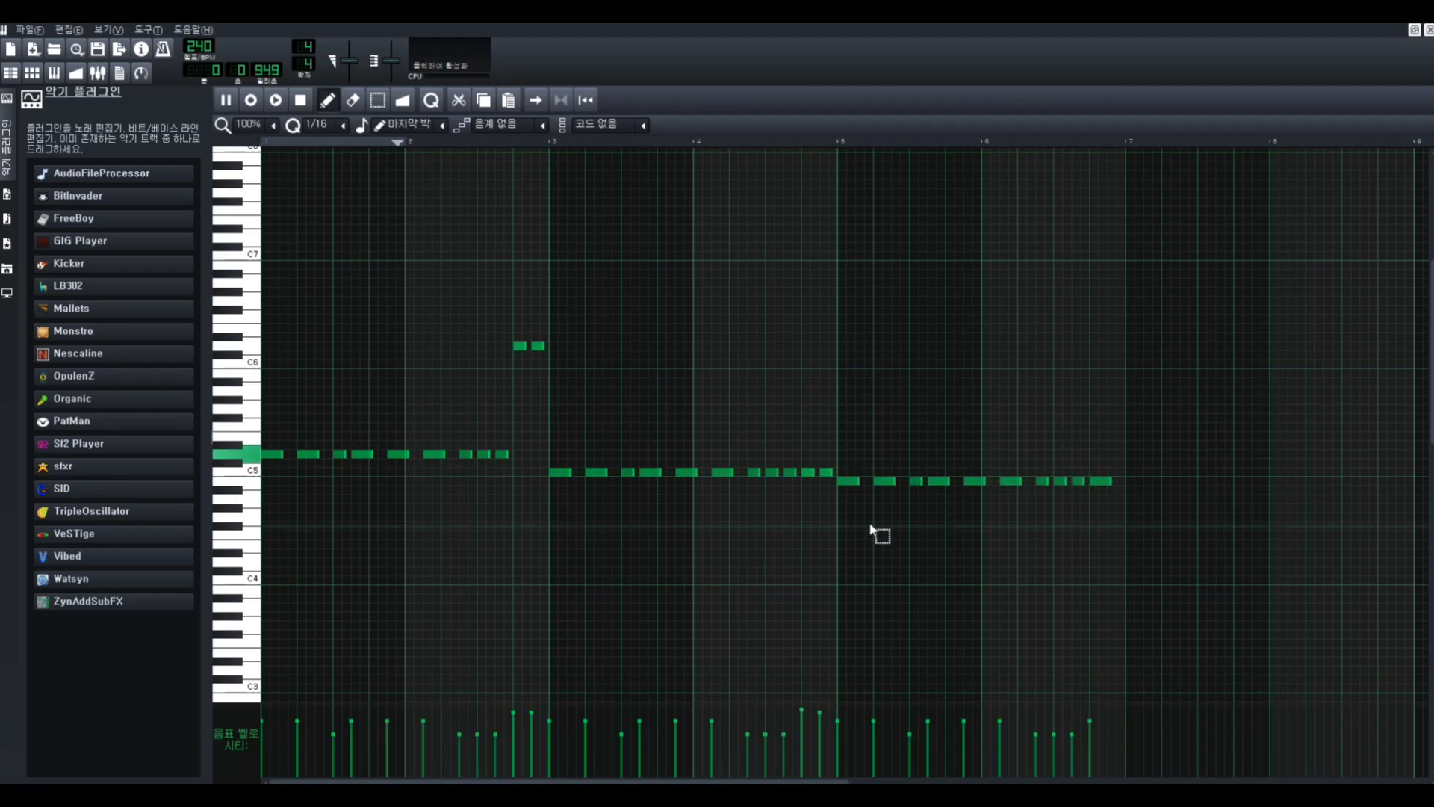
# Copy the B4 riff to bars 7-8, placing the bar 7 notes on A#4 and the bar 8 notes on C5
pyautogui.moveTo(1246, 450); pyautogui.dragTo(838, 534)
pyautogui.moveTo(932, 480); pyautogui.dragTo(1219, 490)
pyautogui.scroll(-1, 1220, 490)
pyautogui.moveTo(874, 459); pyautogui.dragTo(762, 473)
pyautogui.rightClick(807, 537)
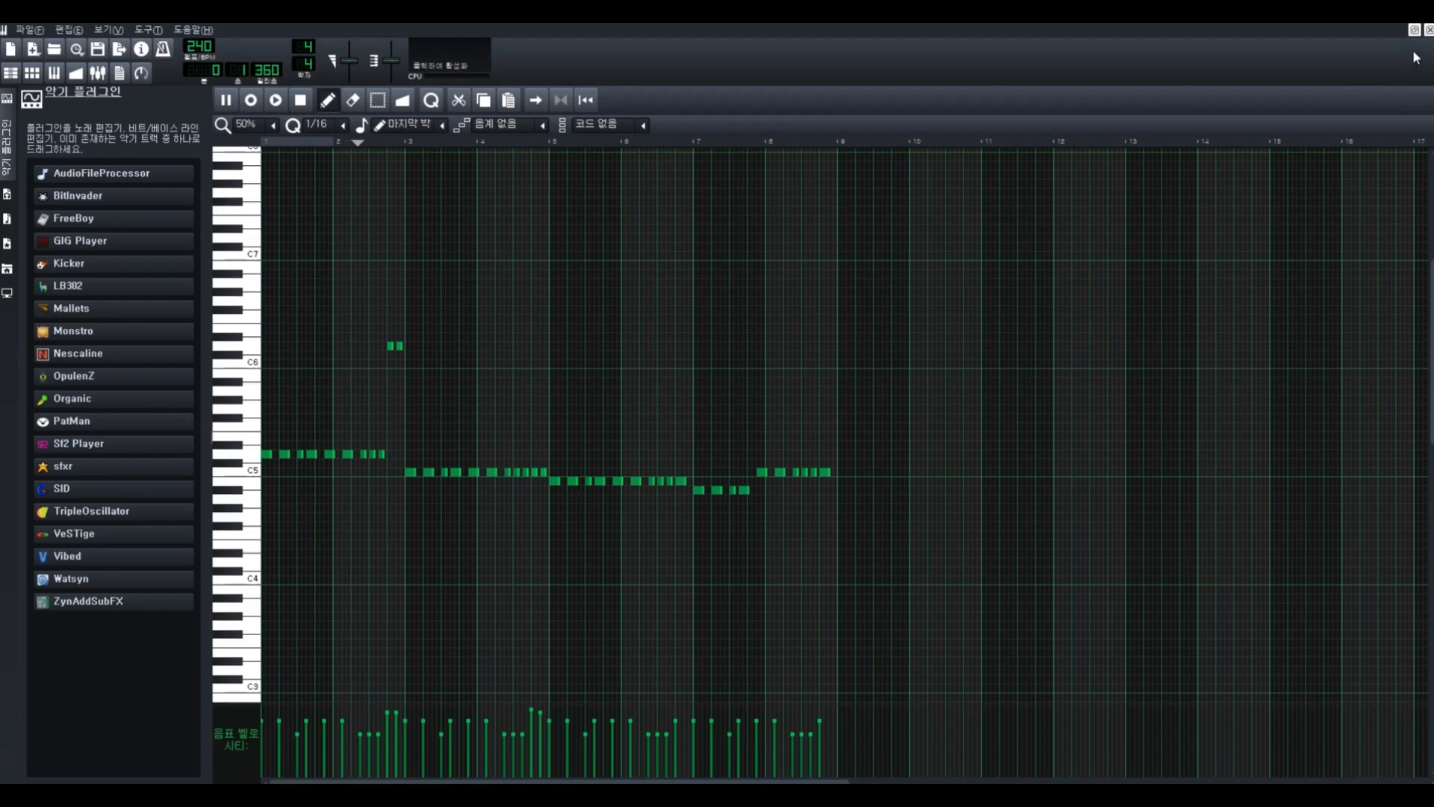
# Shape the guitar's FX 3 equalizer with a low cut and reduced mids, and place a copy of the Kontakt pattern at bar 25
pyautogui.click(1429, 31)
pyautogui.press('F9')
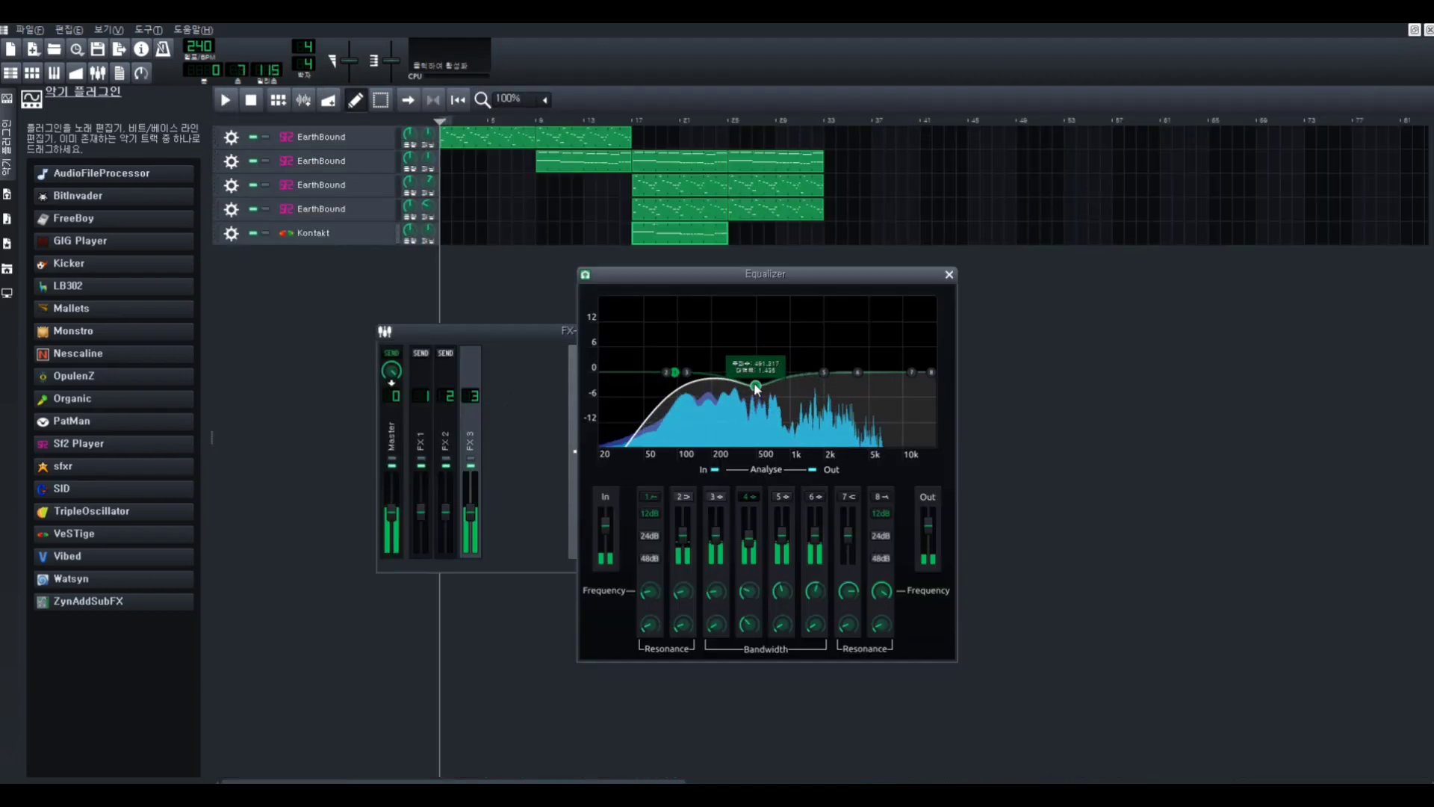
pyautogui.moveTo(774, 385); pyautogui.dragTo(858, 352)
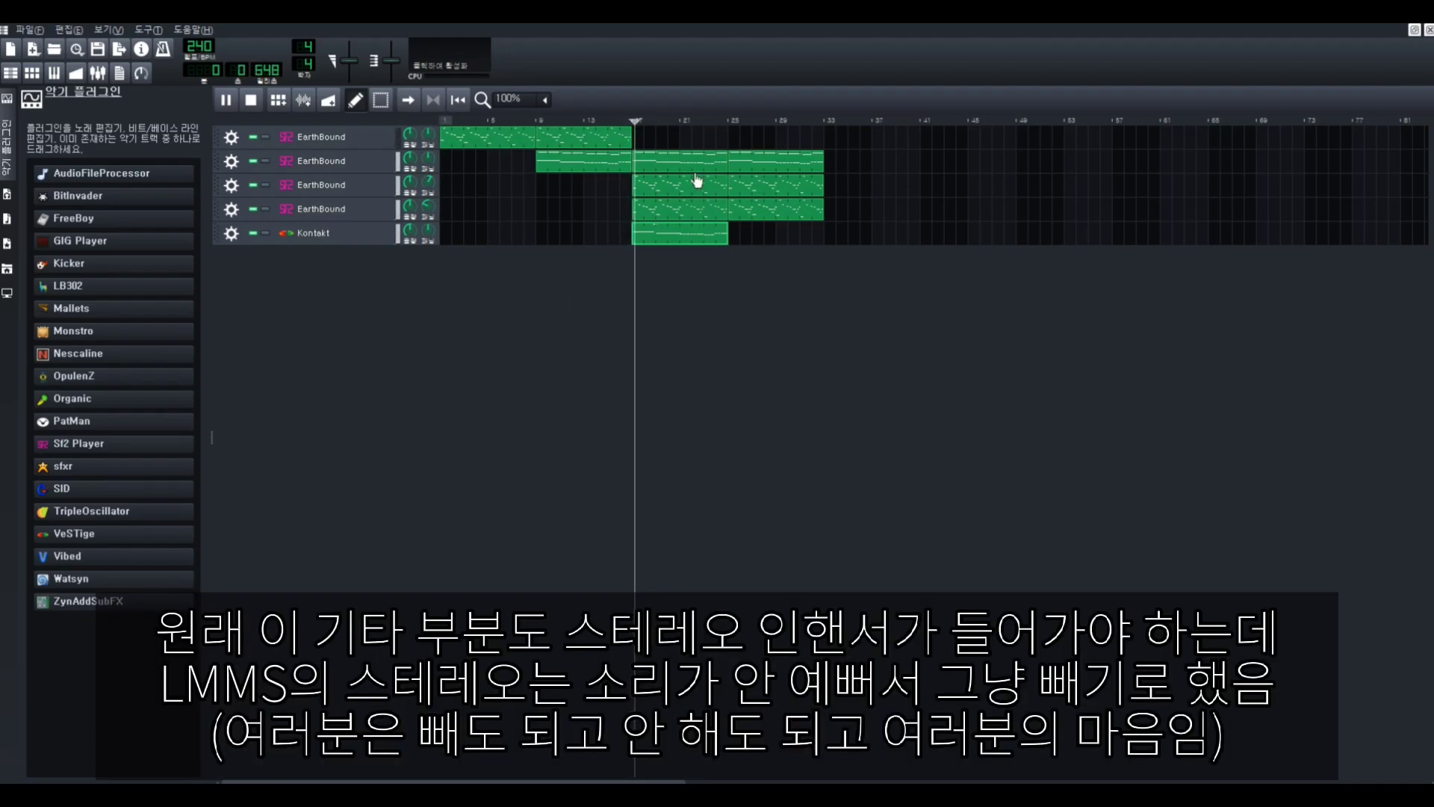
pyautogui.moveTo(723, 232); pyautogui.dragTo(729, 233)
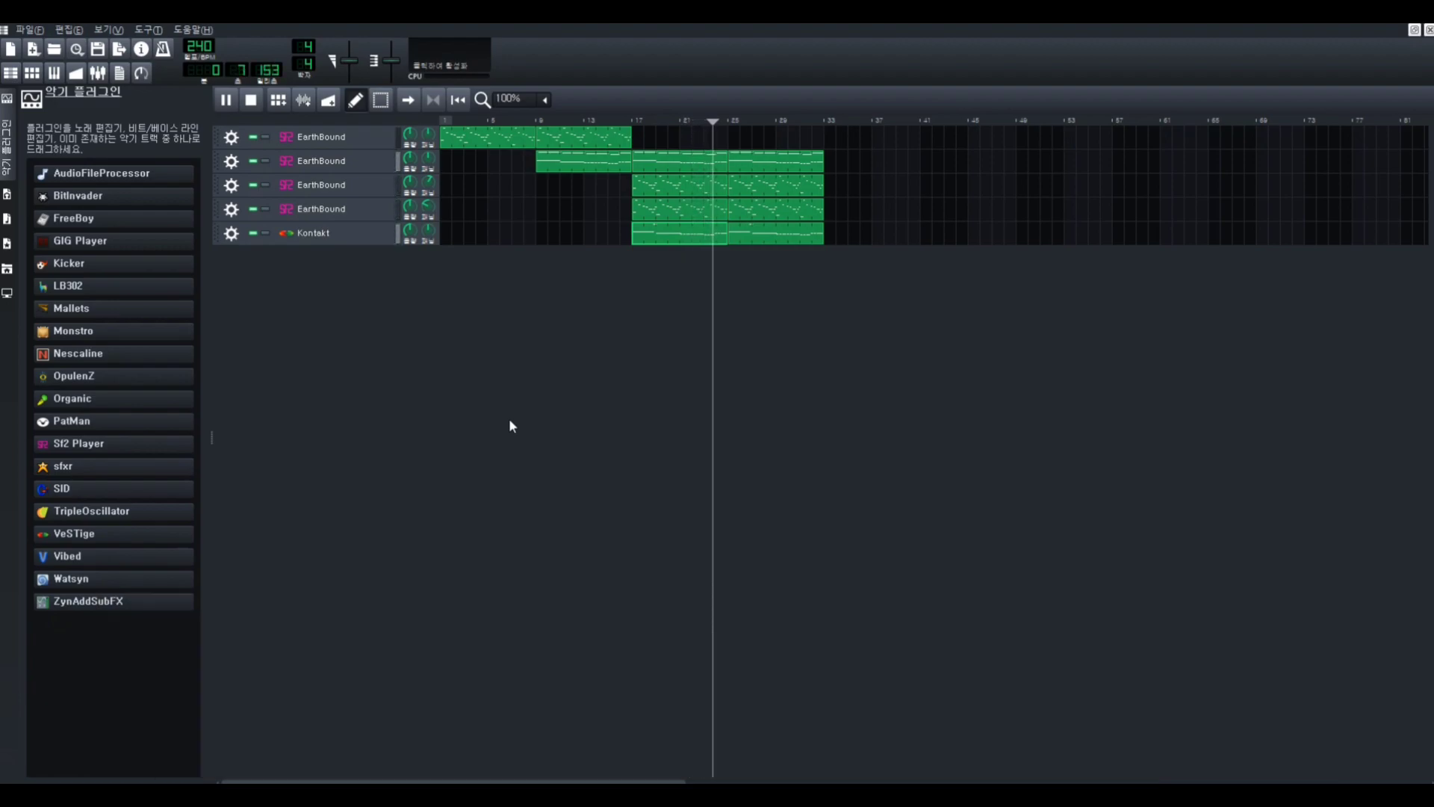
pyautogui.press('space')
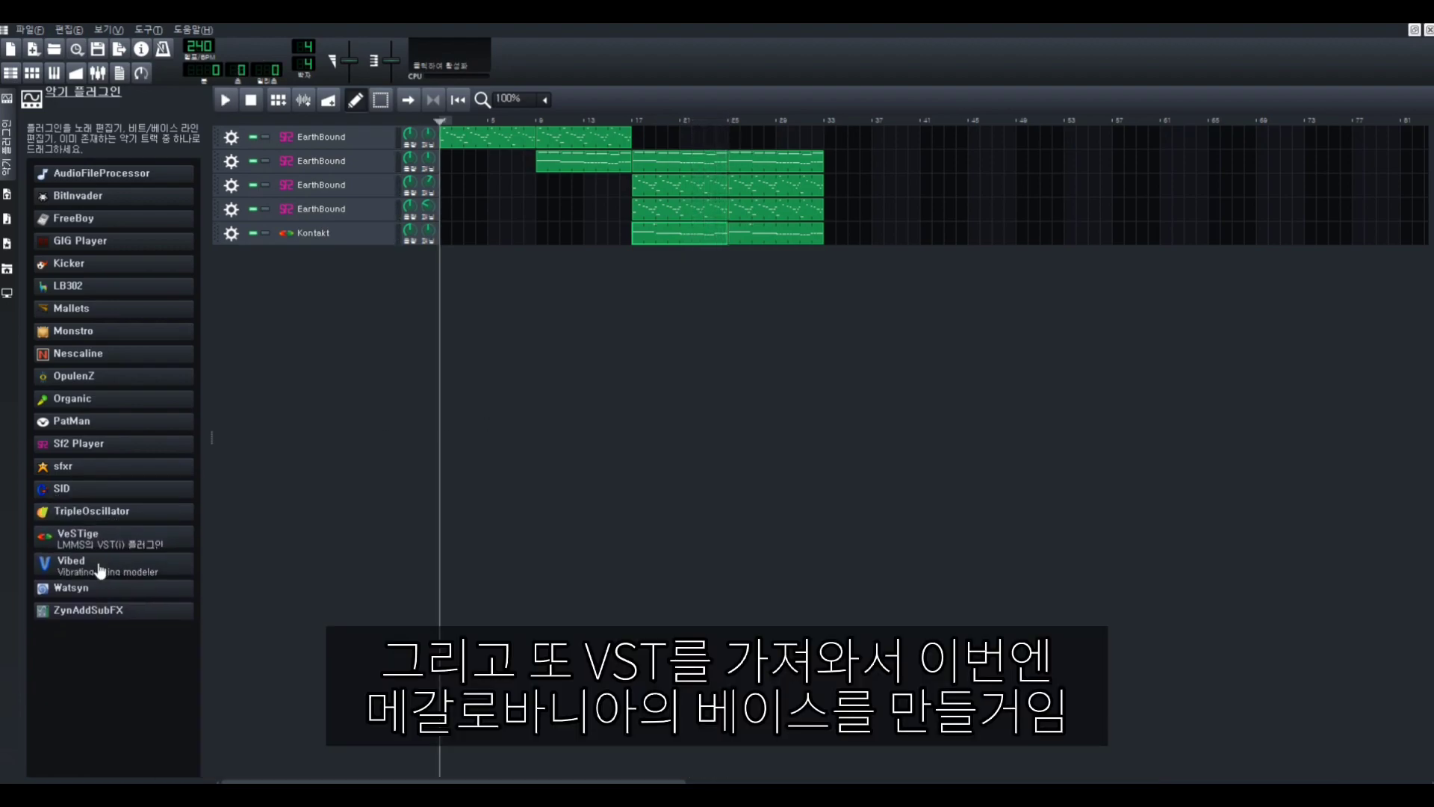
# Add another VeSTige track with Kontakt and load the recent instrument Shreddage Picked Bass Combo.nki
pyautogui.moveTo(71, 544); pyautogui.dragTo(381, 264)
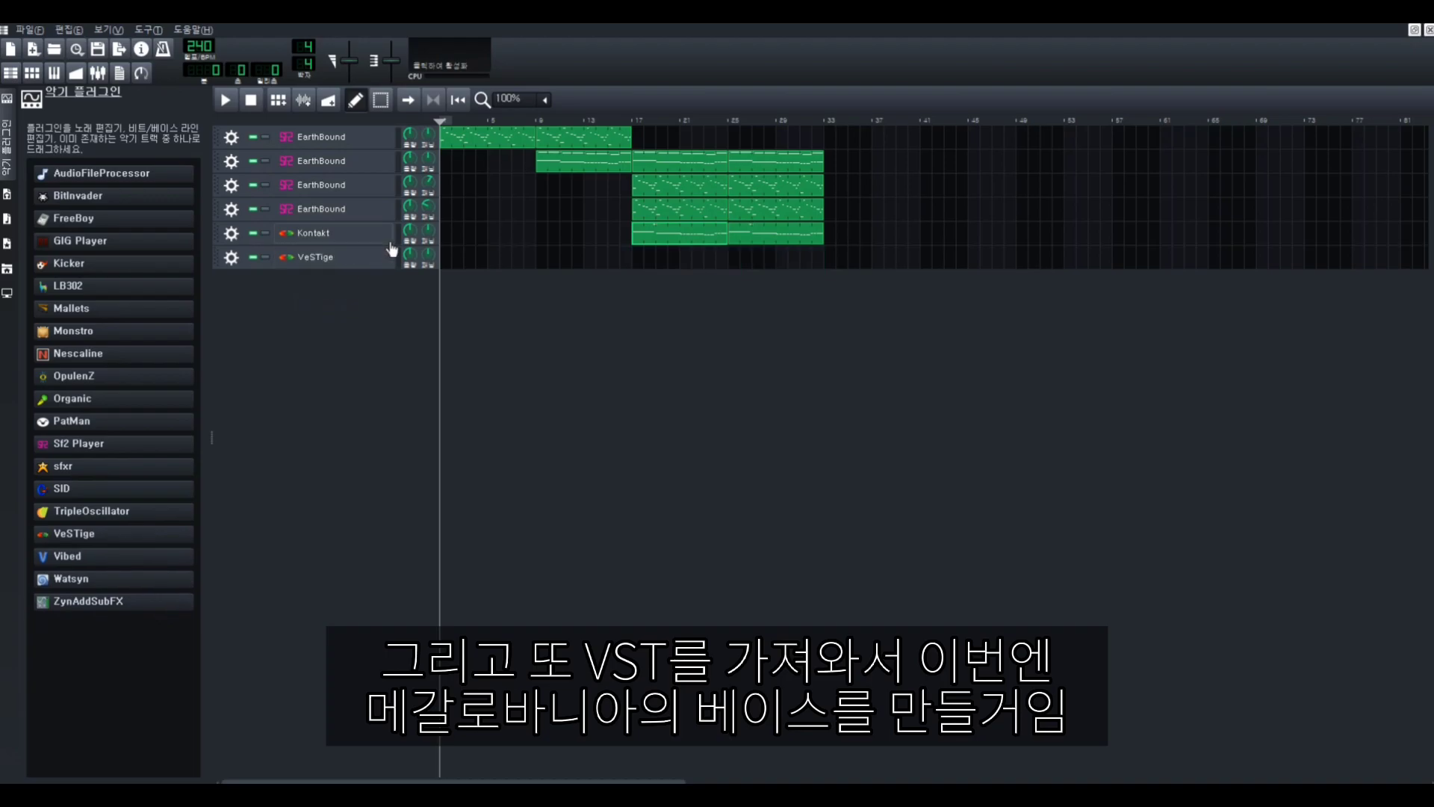
pyautogui.click(369, 242)
pyautogui.click(597, 229)
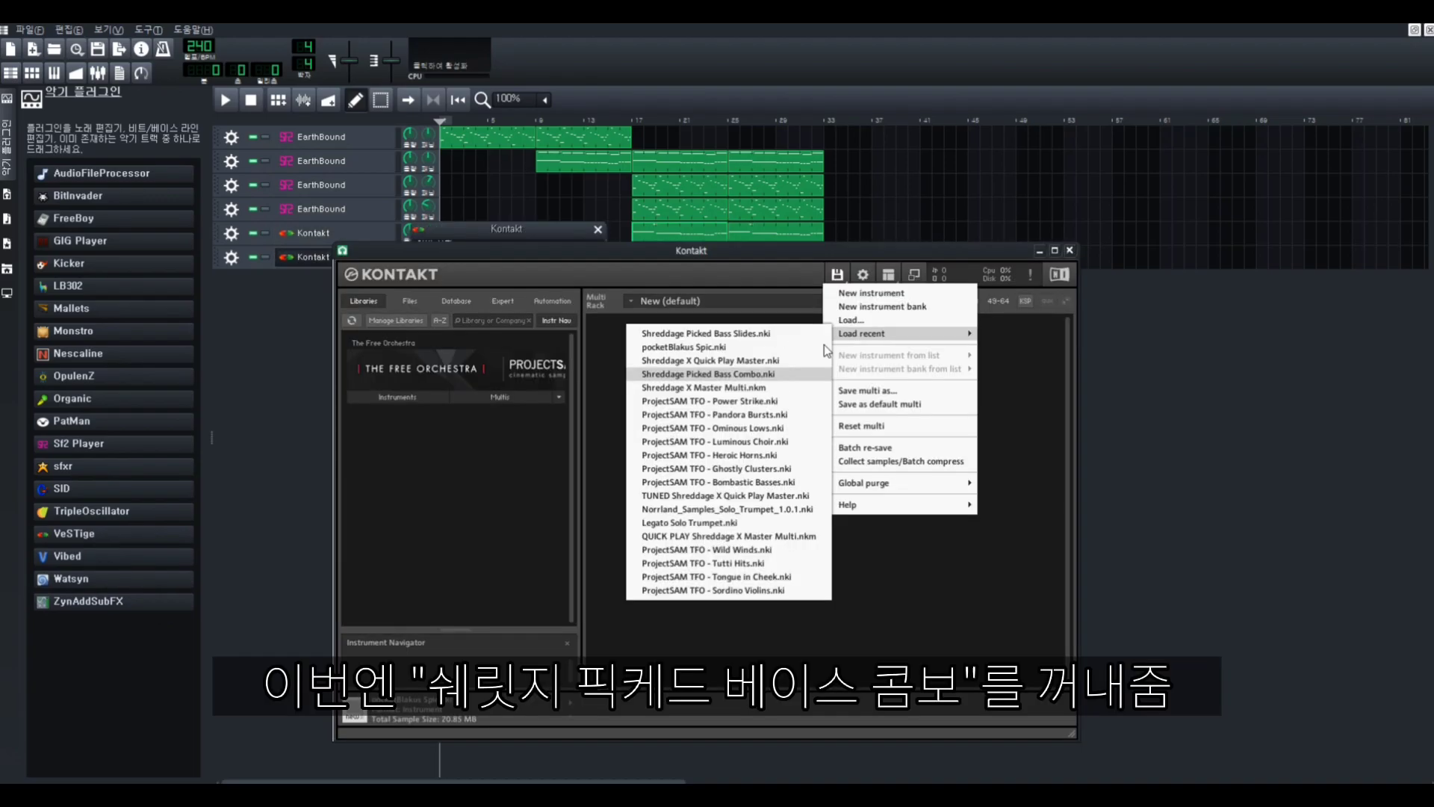
pyautogui.click(776, 373)
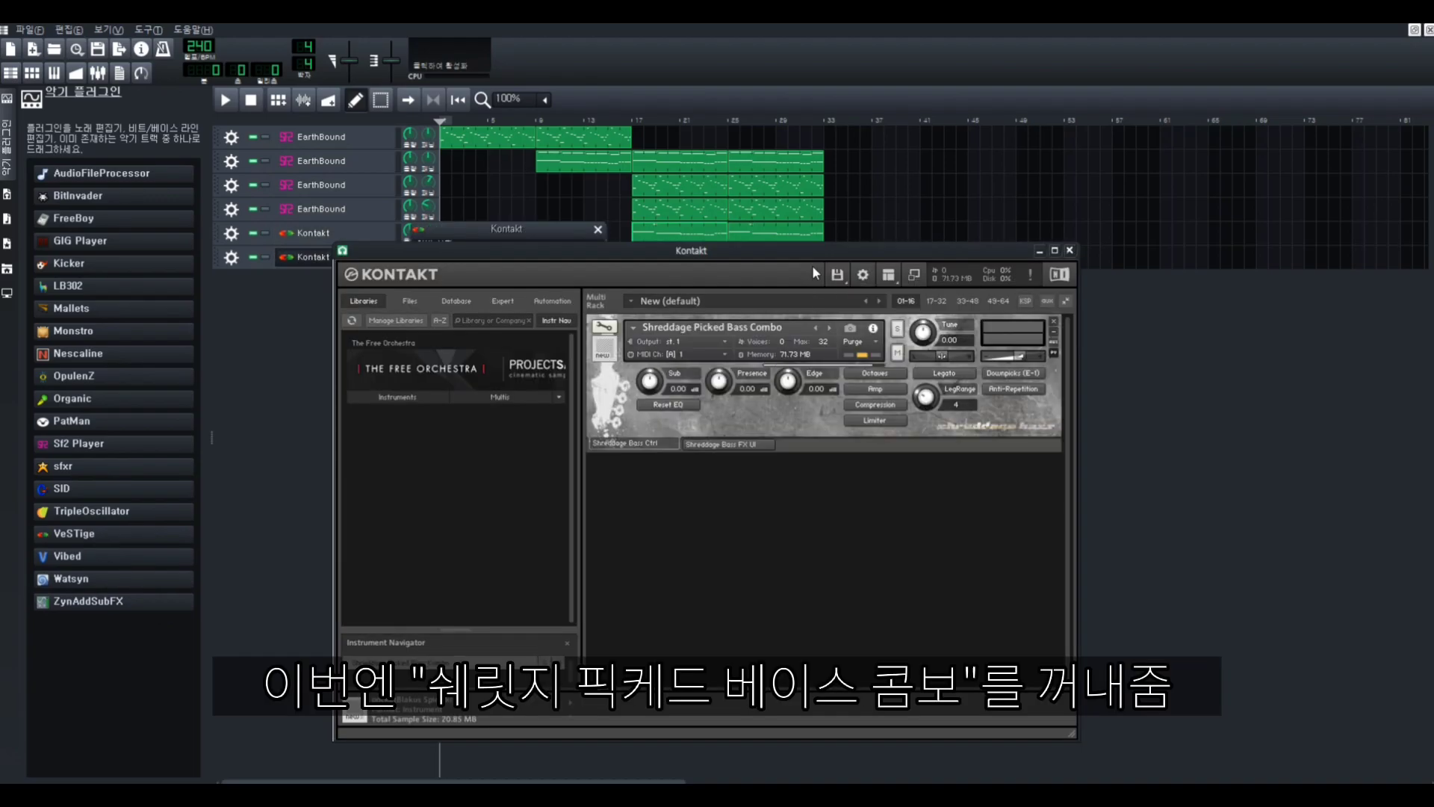
pyautogui.click(1133, 232)
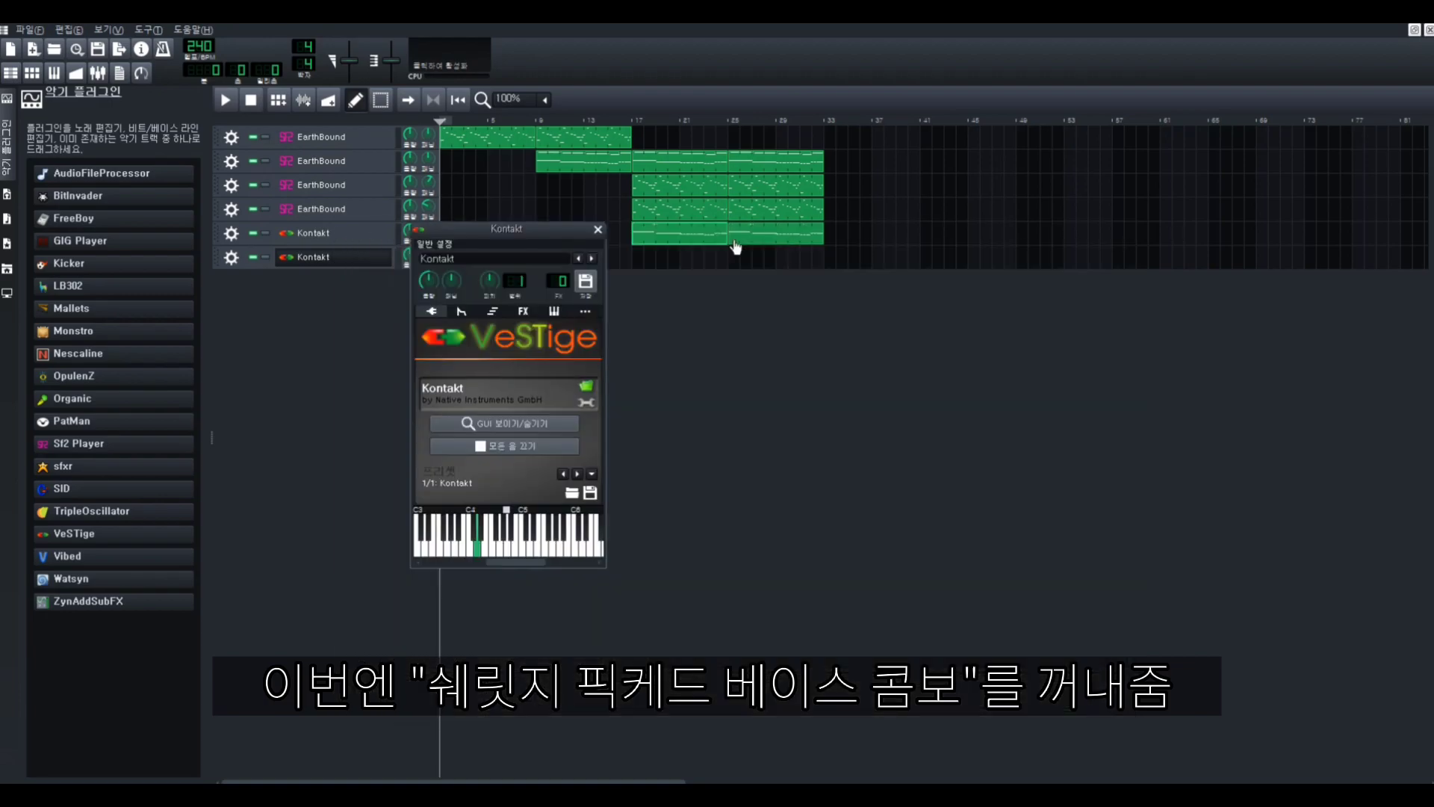
pyautogui.click(598, 230)
# Paste the bass riff into a new pattern at bar 17 on the second Kontakt track and move it down to start on D4
pyautogui.doubleClick(640, 180)
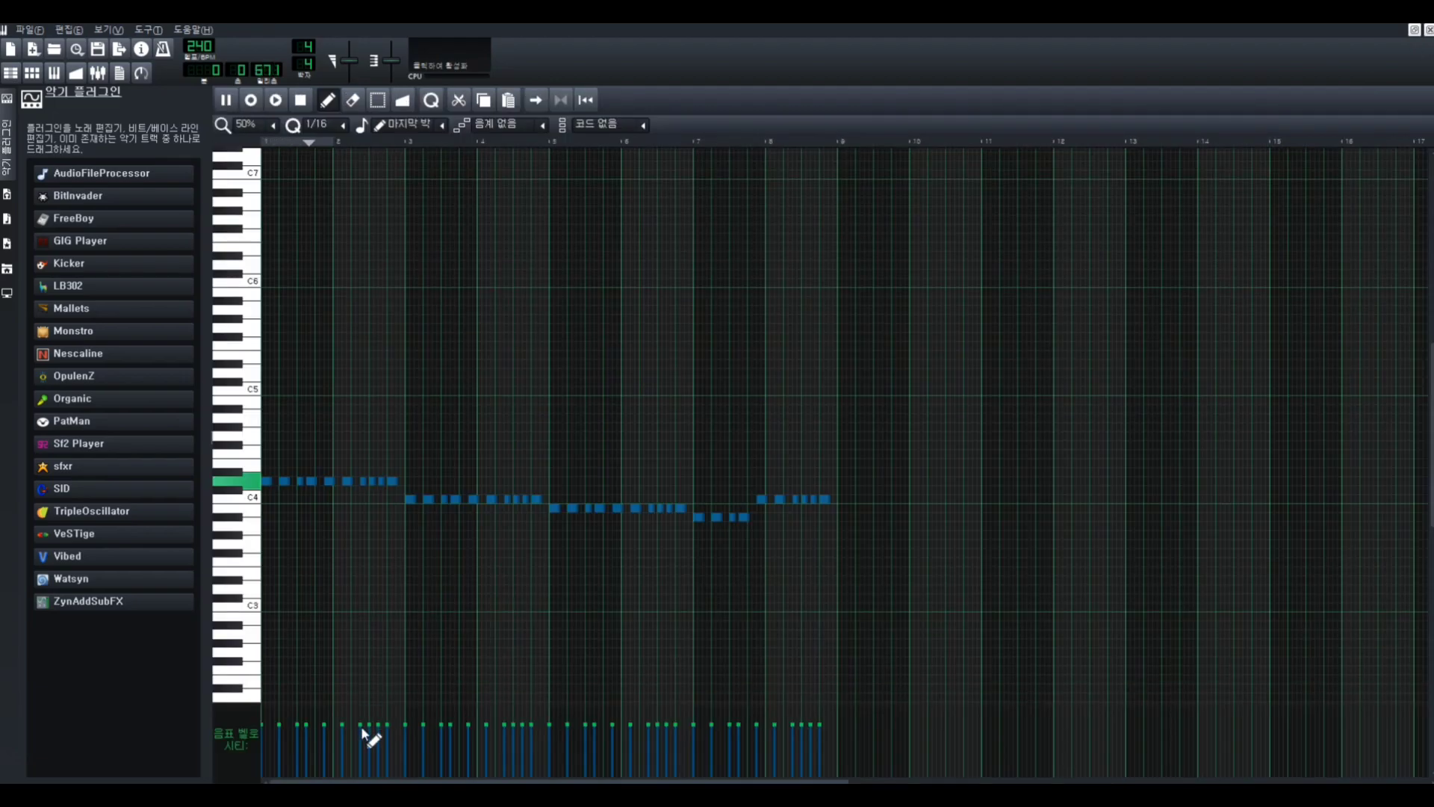
pyautogui.scroll(-3, 390, 371)
pyautogui.moveTo(390, 372); pyautogui.dragTo(381, 590)
pyautogui.press('space')
pyautogui.click(600, 489)
pyautogui.rightClick(602, 489)
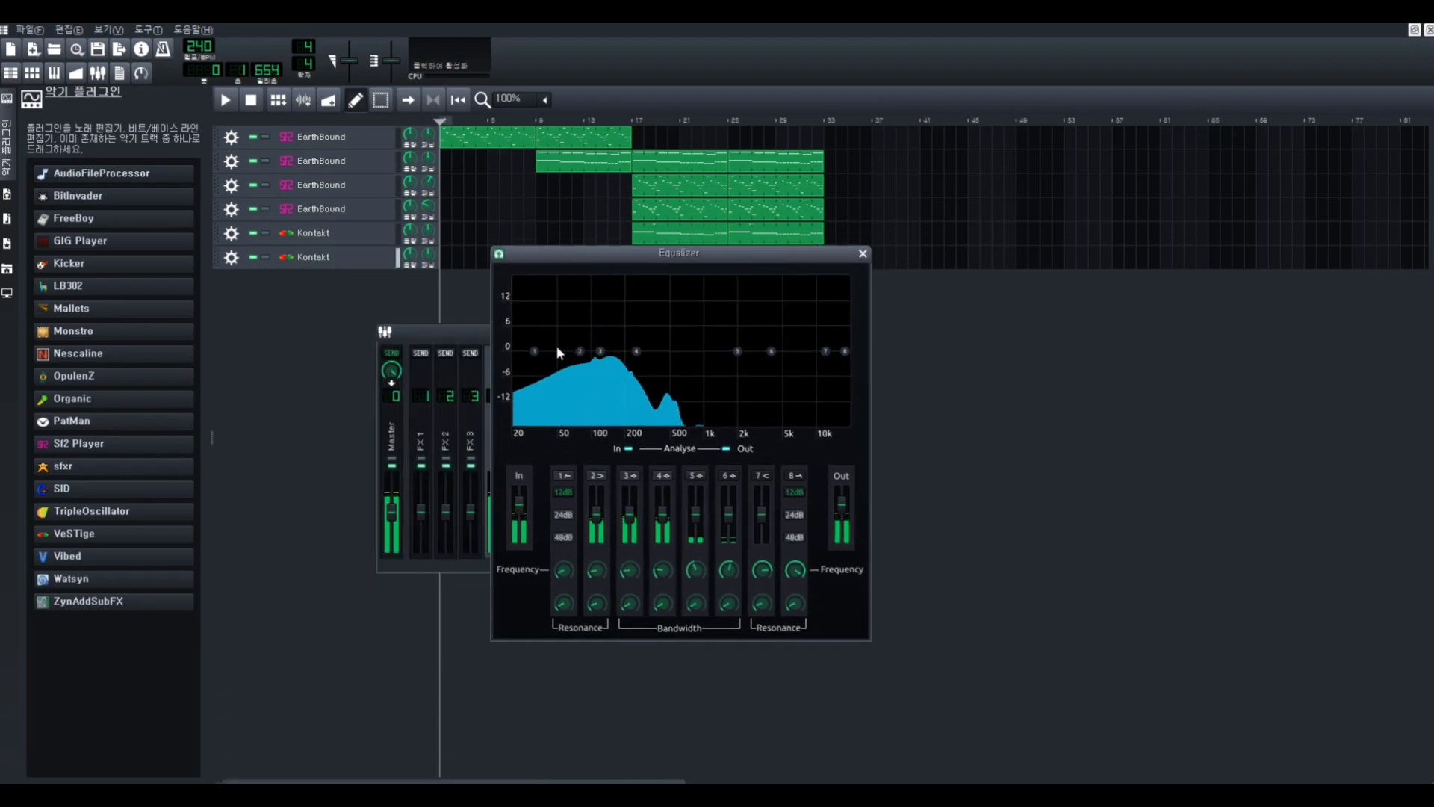
# Shape the picked bass's equalizer, place a copy of its pattern at bar 25 and unsolo the Kontakt guitar track
pyautogui.moveTo(556, 345); pyautogui.dragTo(687, 336)
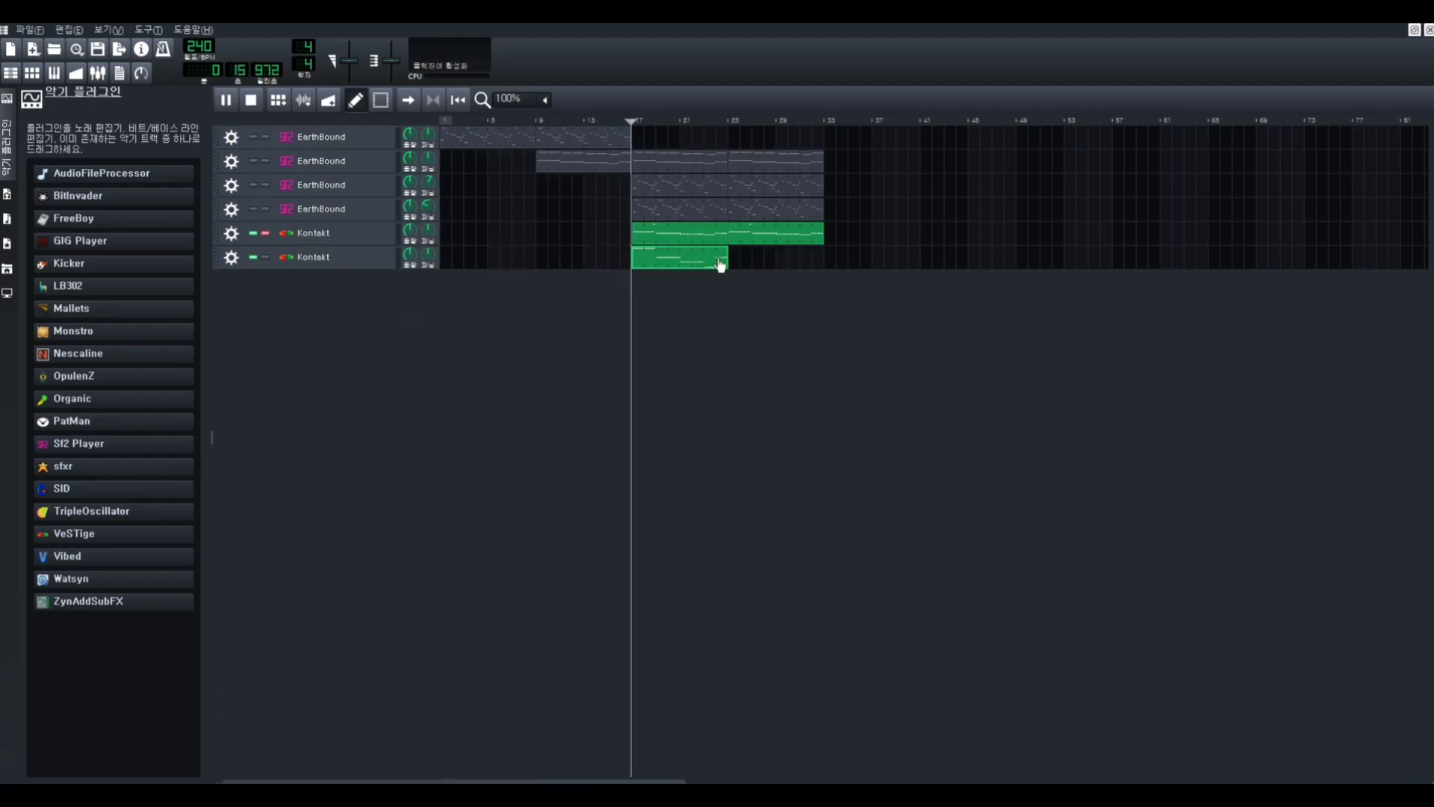
pyautogui.moveTo(719, 263); pyautogui.dragTo(816, 263)
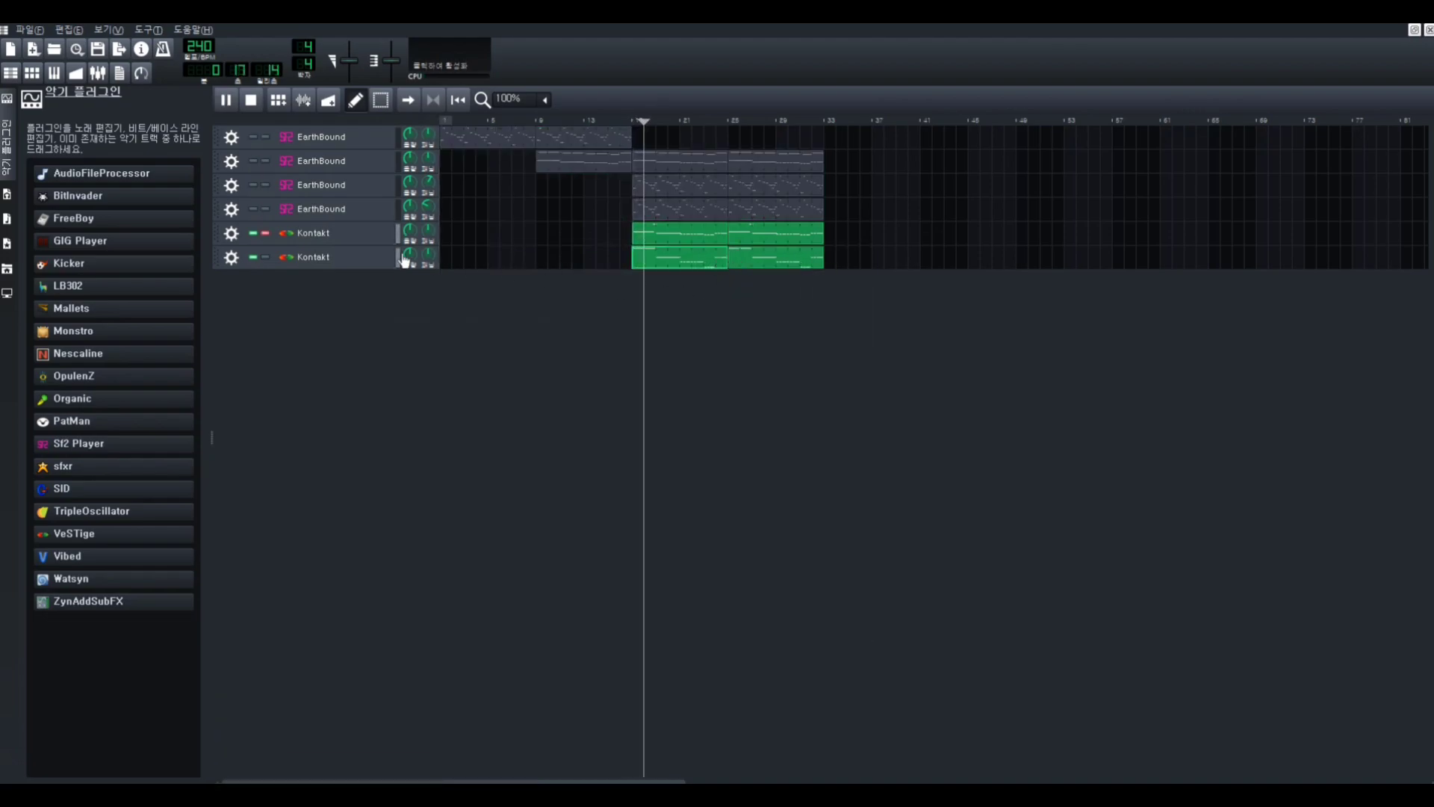
pyautogui.click(265, 234)
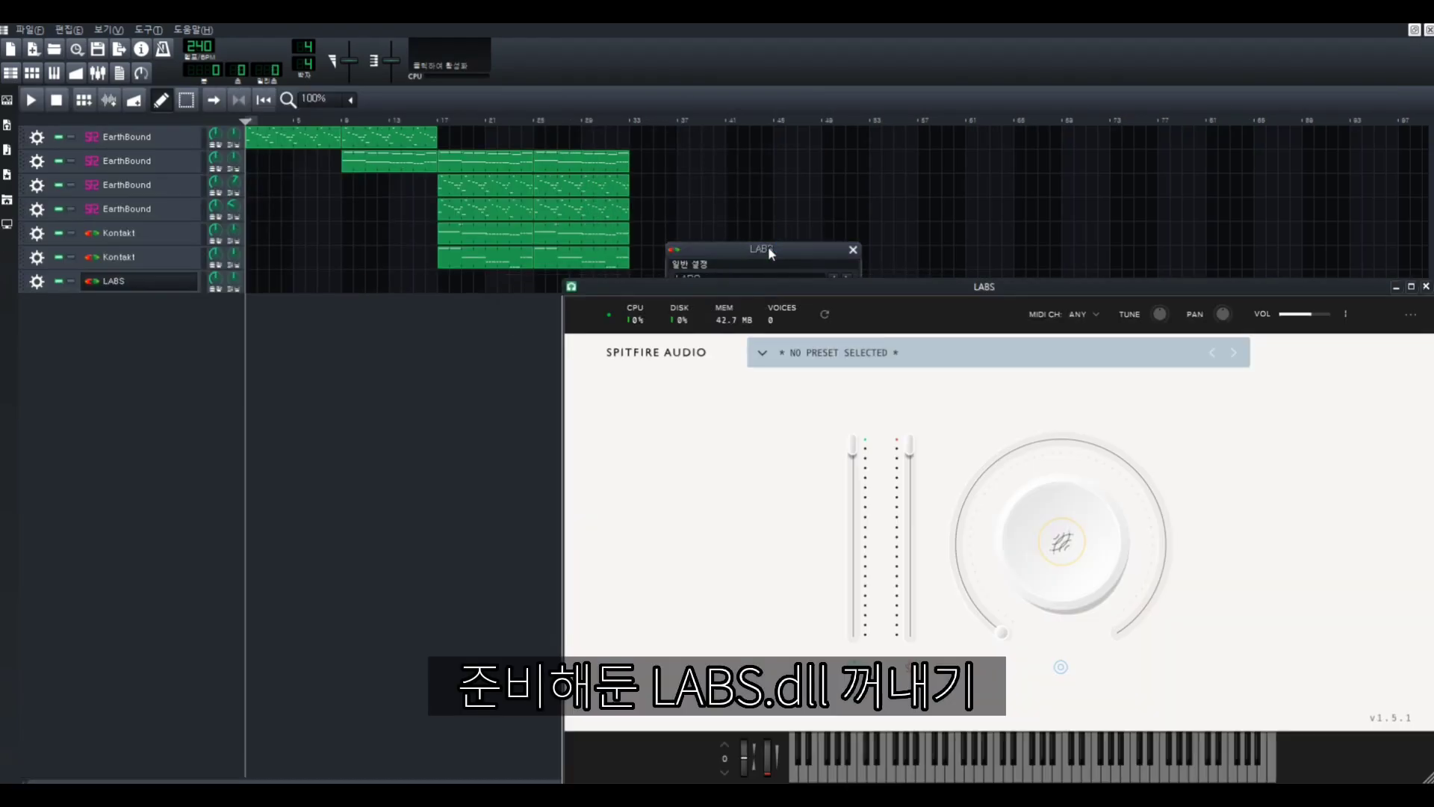
# Load the Drums: Drums preset in LABS and make three LABS tracks named 시작 드럼, 드럼 1 and 드럼 2
pyautogui.click(768, 245)
pyautogui.moveTo(852, 286); pyautogui.dragTo(621, 155)
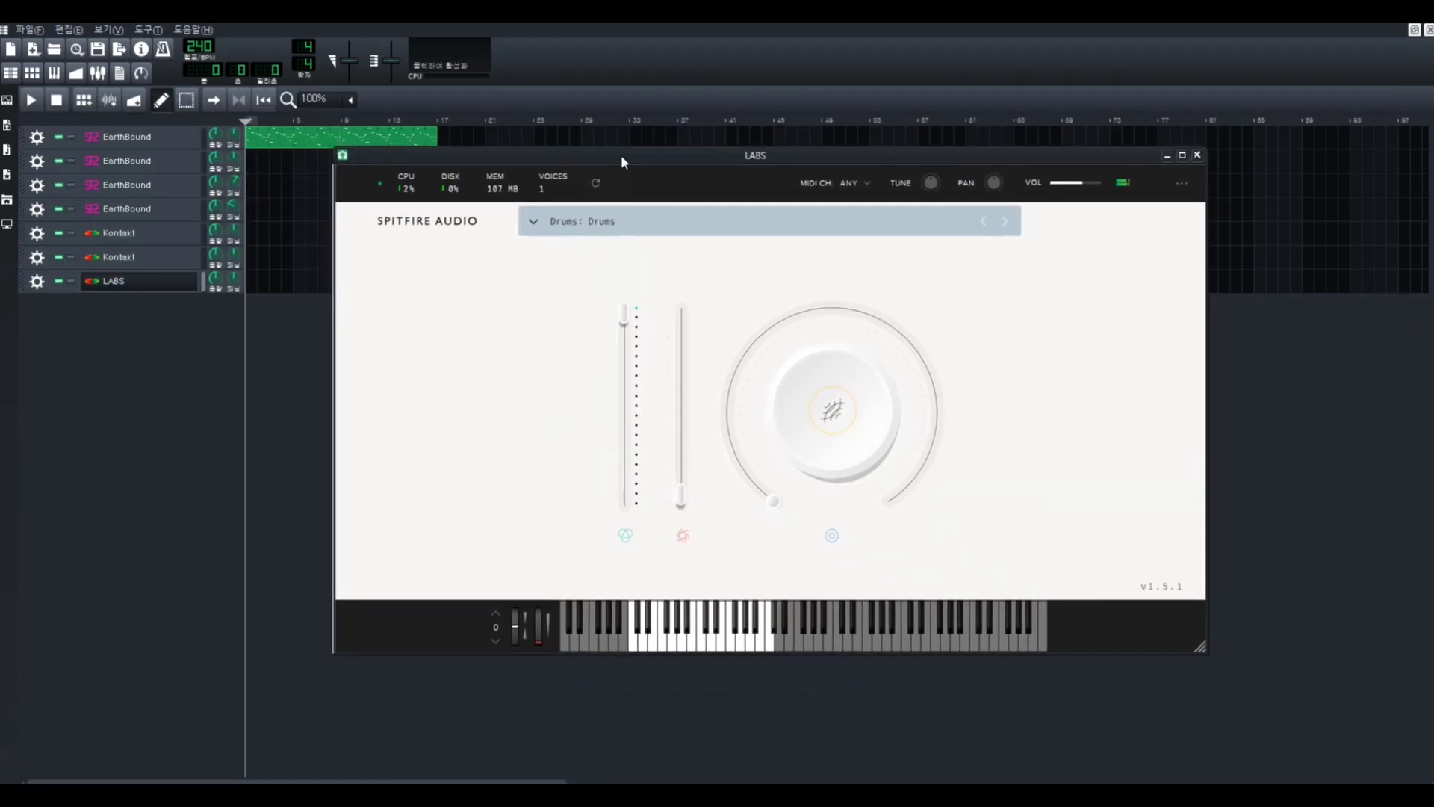
pyautogui.click(1196, 155)
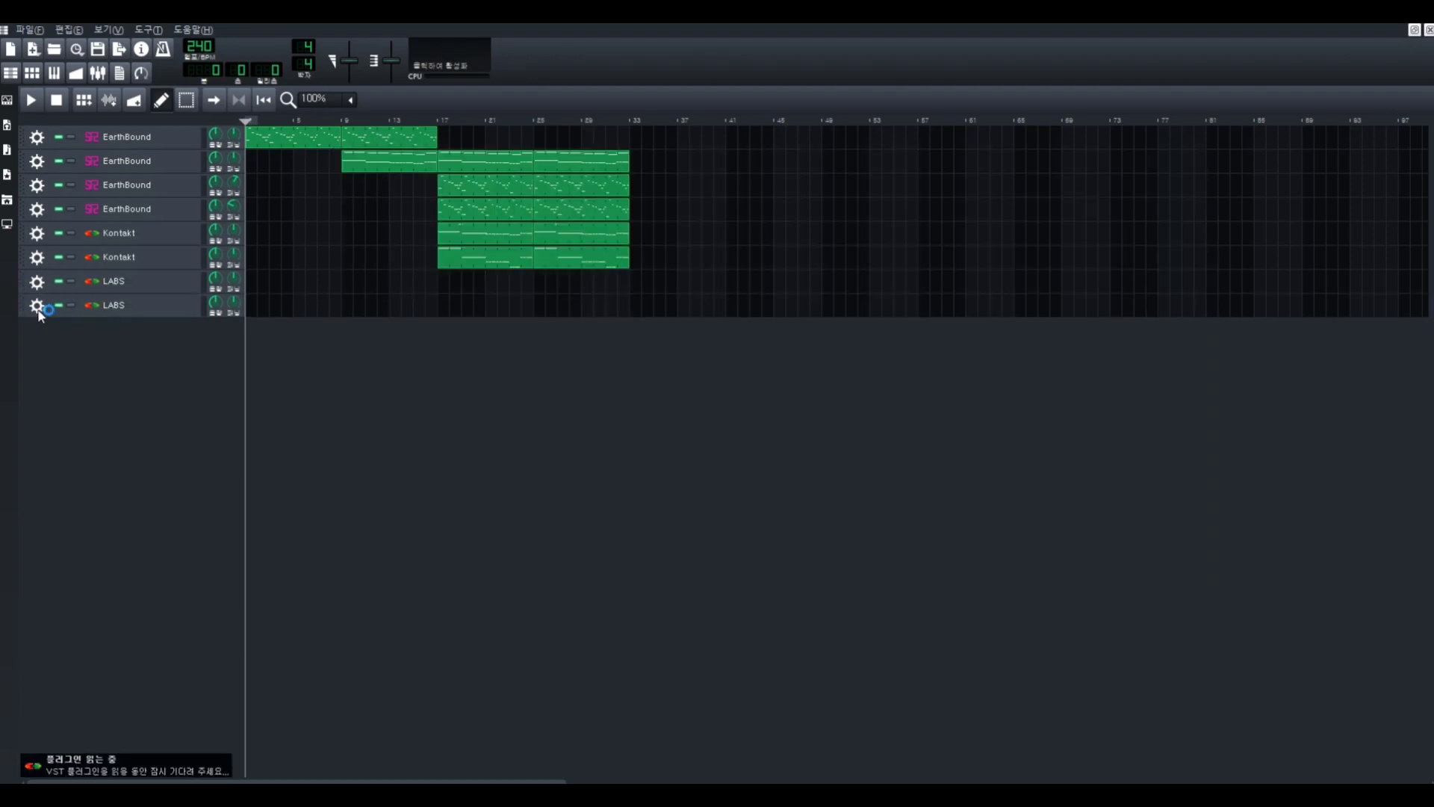
pyautogui.doubleClick(175, 281)
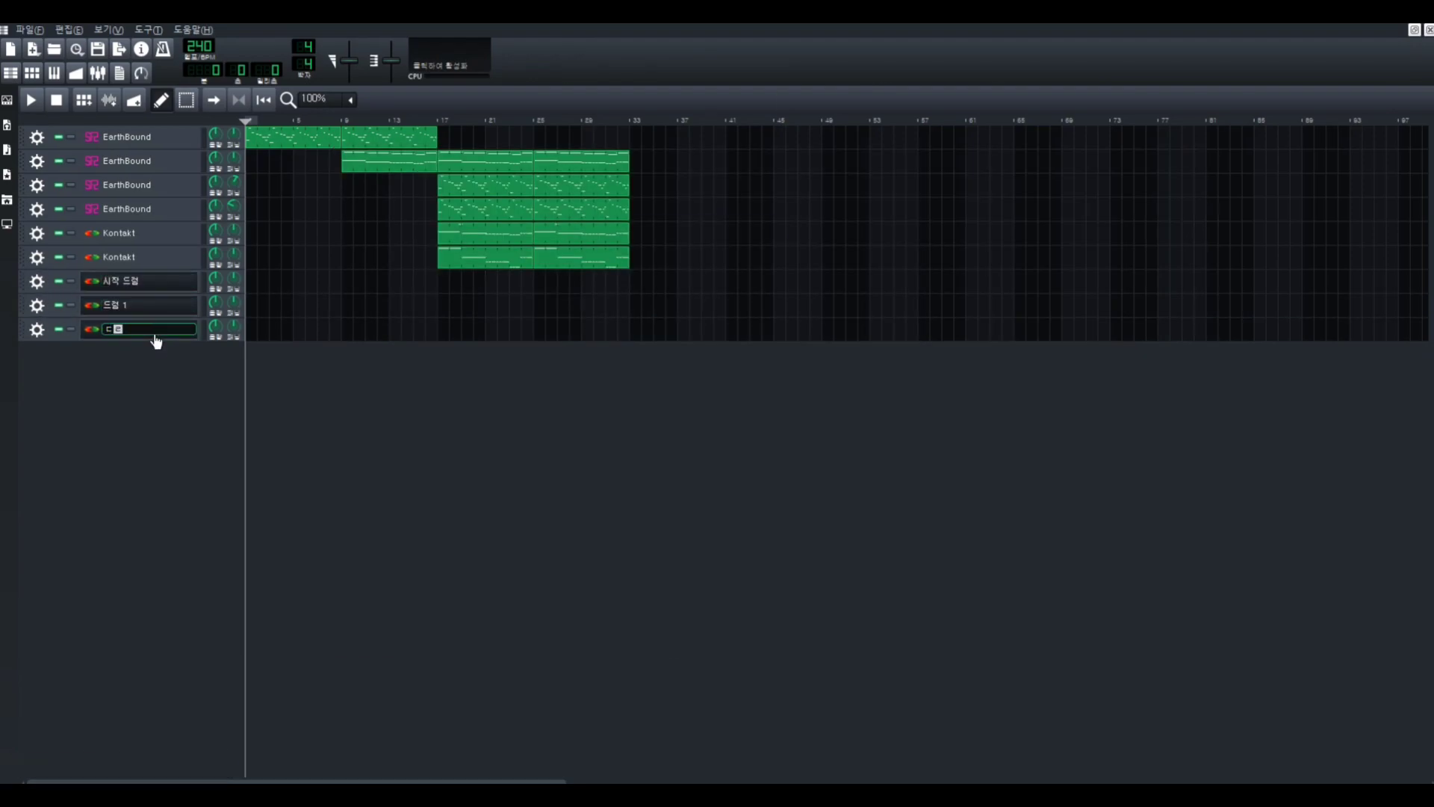
# Create a pattern at bar 15 on the 시작 드럼 track and place a short A#3 hit at its start
pyautogui.click(421, 281)
pyautogui.rightClick(421, 282)
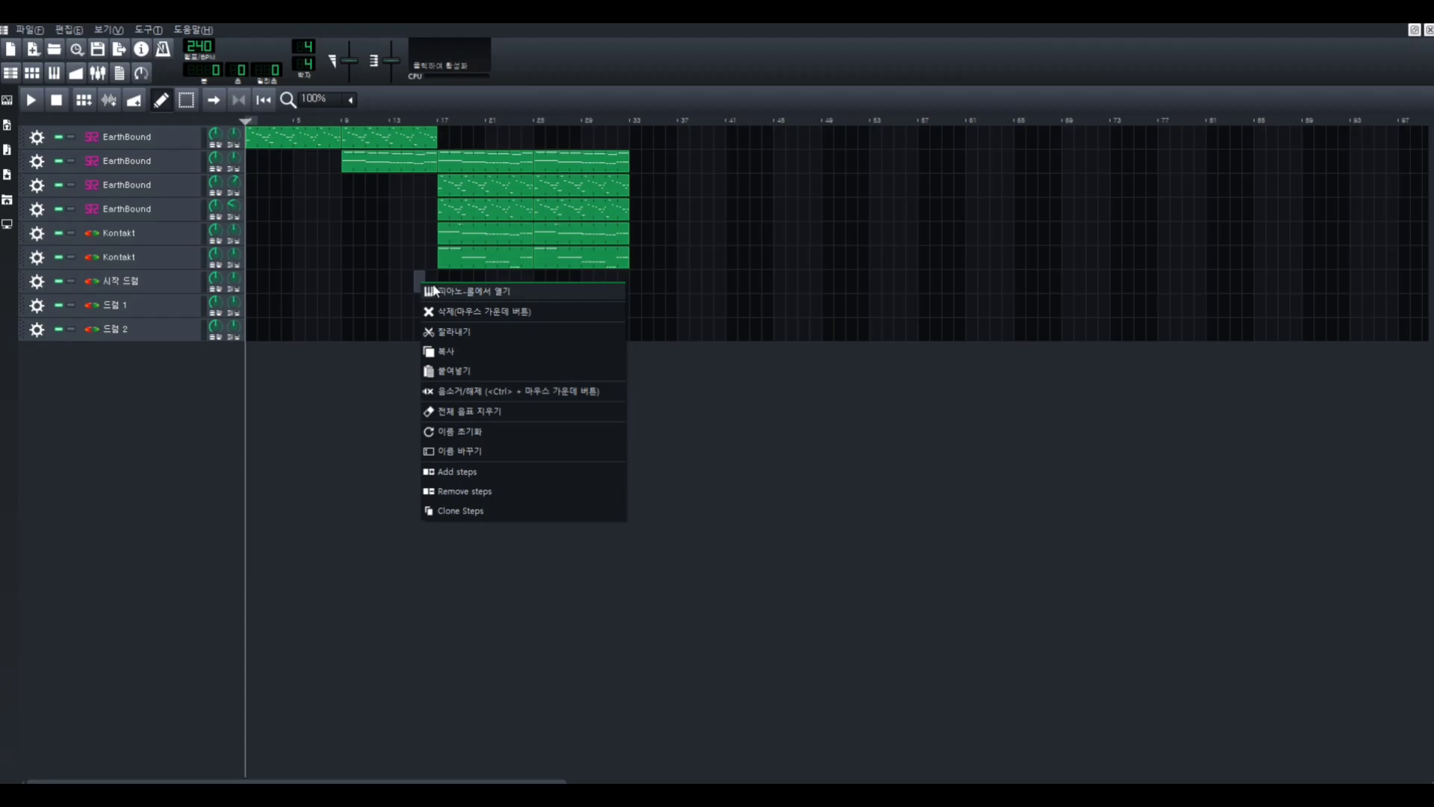
pyautogui.click(441, 291)
pyautogui.click(75, 544)
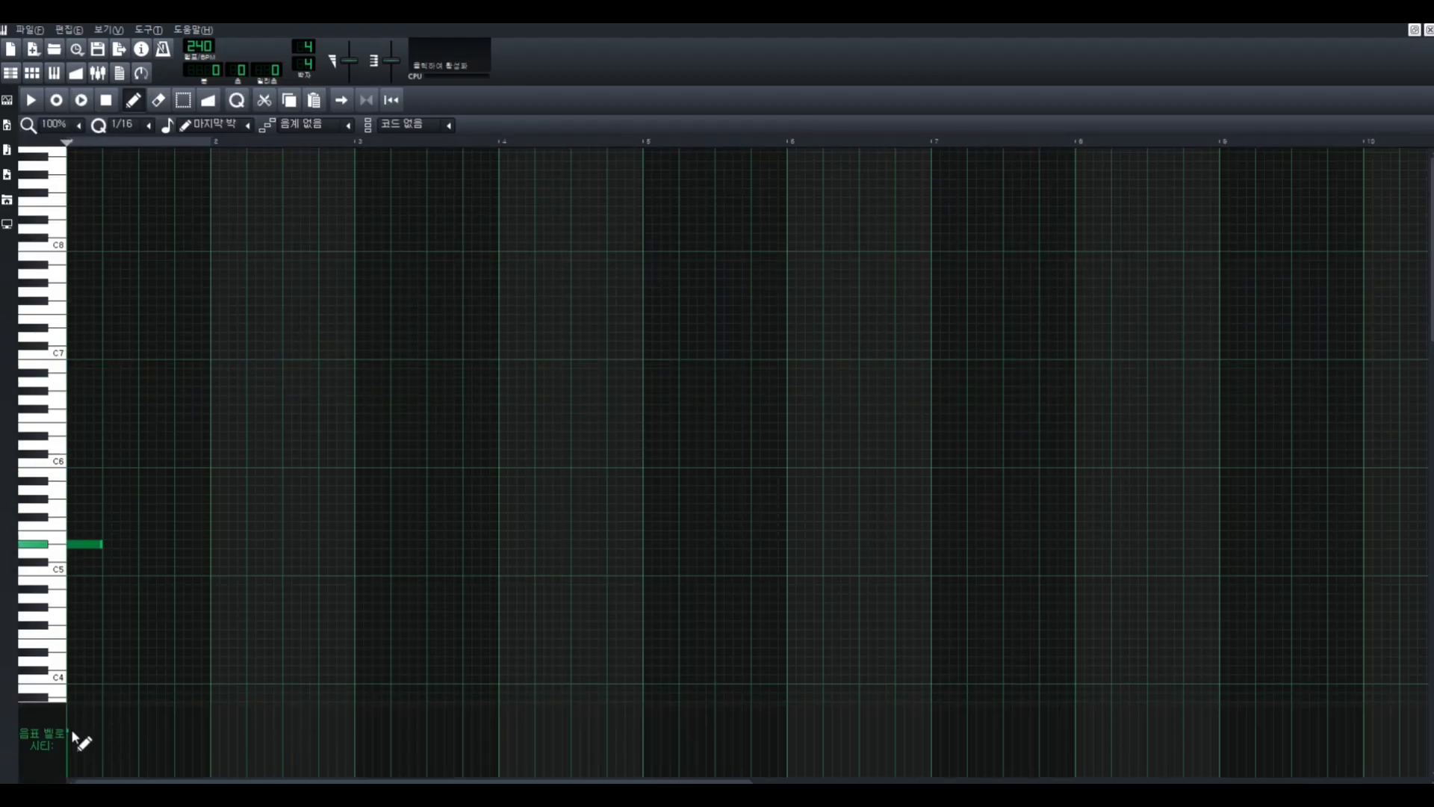
pyautogui.moveTo(90, 543); pyautogui.dragTo(66, 482)
pyautogui.scroll(-6, 88, 657)
pyautogui.rightClick(83, 446)
pyautogui.scroll(1, 93, 482)
# Add more A#3 hits across the rest of the 시작 드럼 bar and adjust the notes' velocity
pyautogui.click(218, 482)
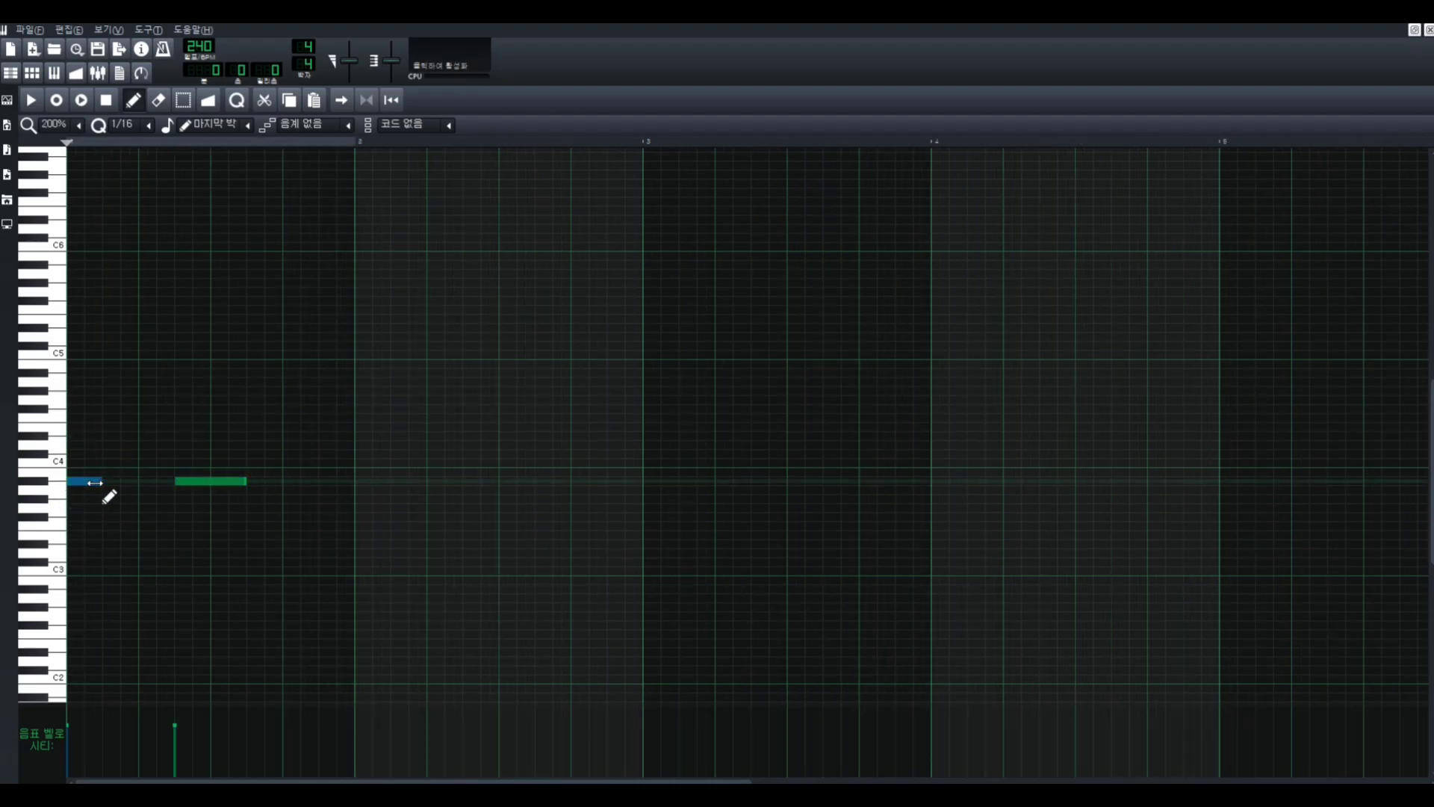
pyautogui.moveTo(176, 485); pyautogui.dragTo(194, 484)
pyautogui.click(254, 483)
pyautogui.click(290, 482)
pyautogui.click(174, 735)
pyautogui.click(103, 744)
pyautogui.click(560, 383)
pyautogui.rightClick(560, 381)
pyautogui.click(1428, 30)
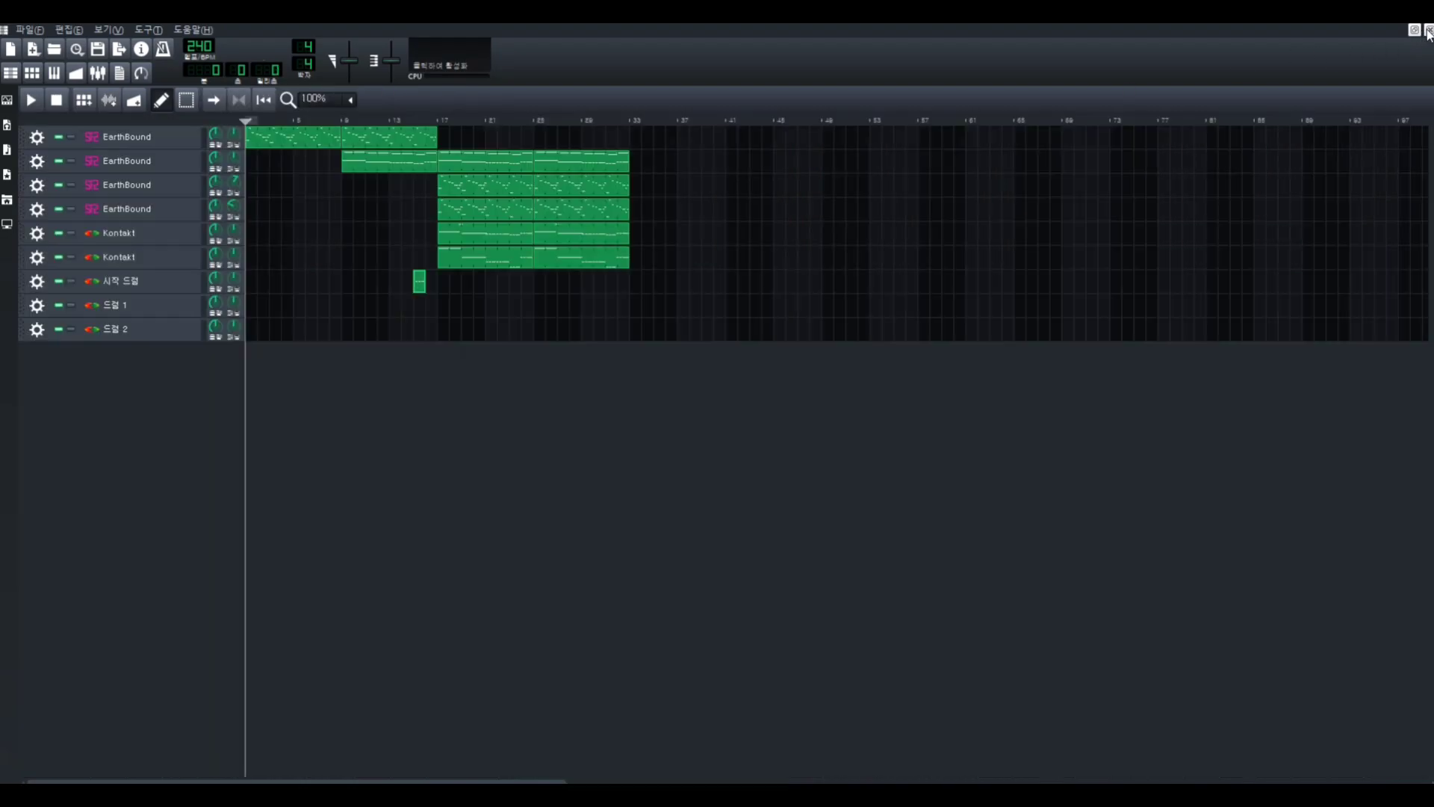
# Move the 시작 드럼 pattern to bar 16 and play the song from just before it
pyautogui.moveTo(419, 281); pyautogui.dragTo(431, 281)
pyautogui.click(413, 122)
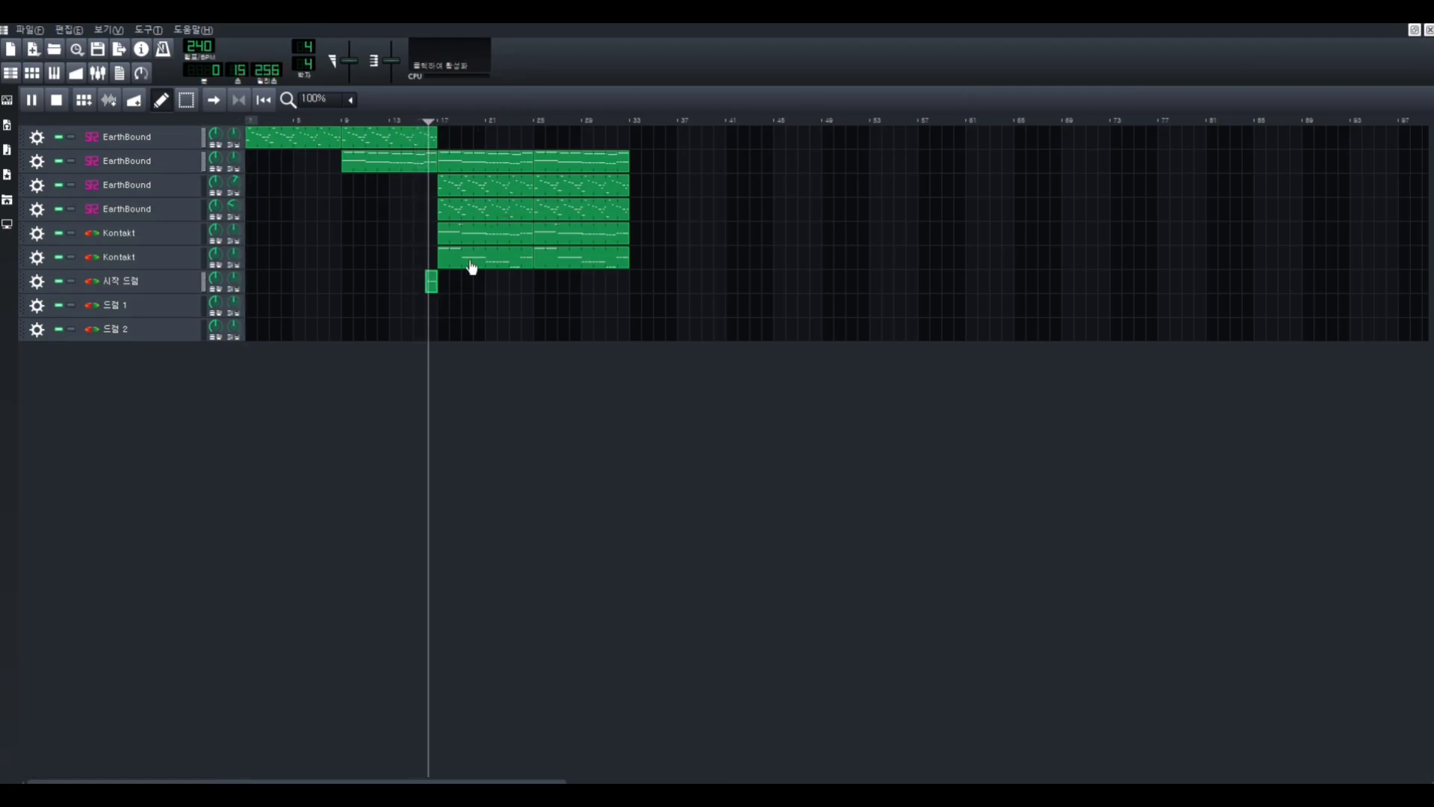
pyautogui.press('space')
# Create a pattern at bar 17 on the 시작 드럼 track with a single two-bar-long C#4 note at raised velocity
pyautogui.rightClick(440, 284)
pyautogui.click(464, 298)
pyautogui.moveTo(76, 631); pyautogui.dragTo(76, 606)
pyautogui.scroll(-2, 76, 620)
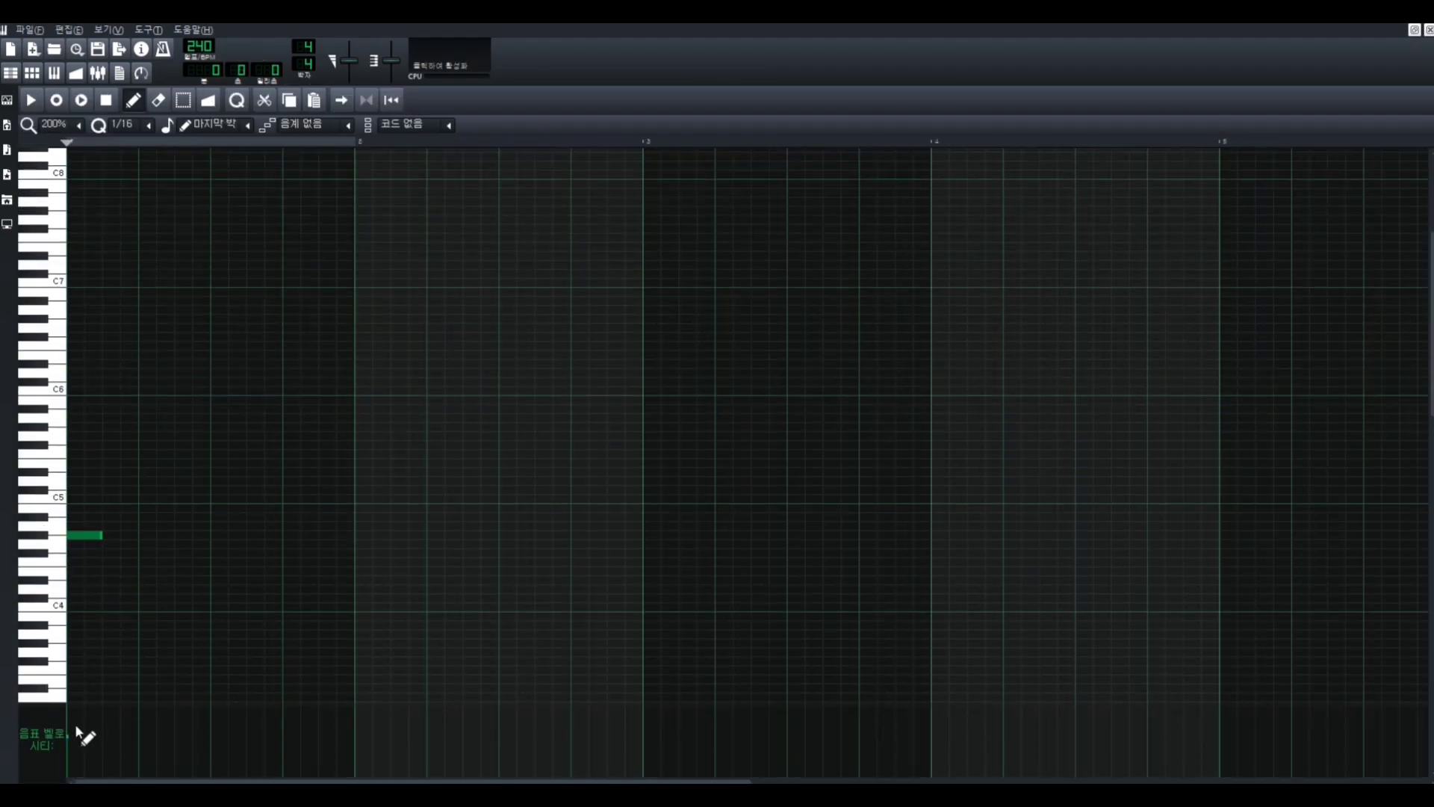
pyautogui.scroll(-5, 86, 522)
pyautogui.moveTo(86, 355); pyautogui.dragTo(649, 416)
pyautogui.press('space')
pyautogui.press('space')
pyautogui.press('space')
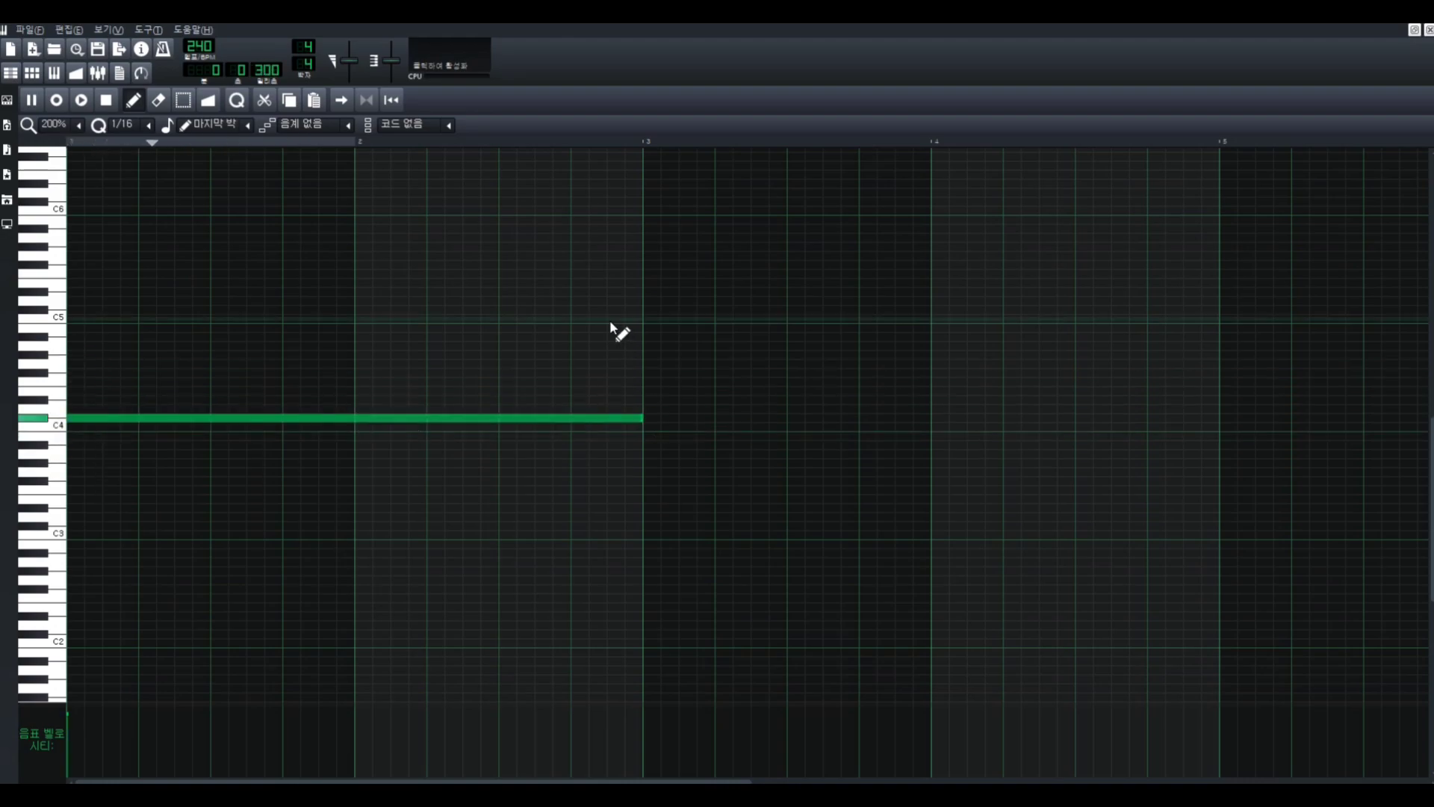
pyautogui.click(613, 319)
pyautogui.rightClick(614, 319)
pyautogui.click(1422, 31)
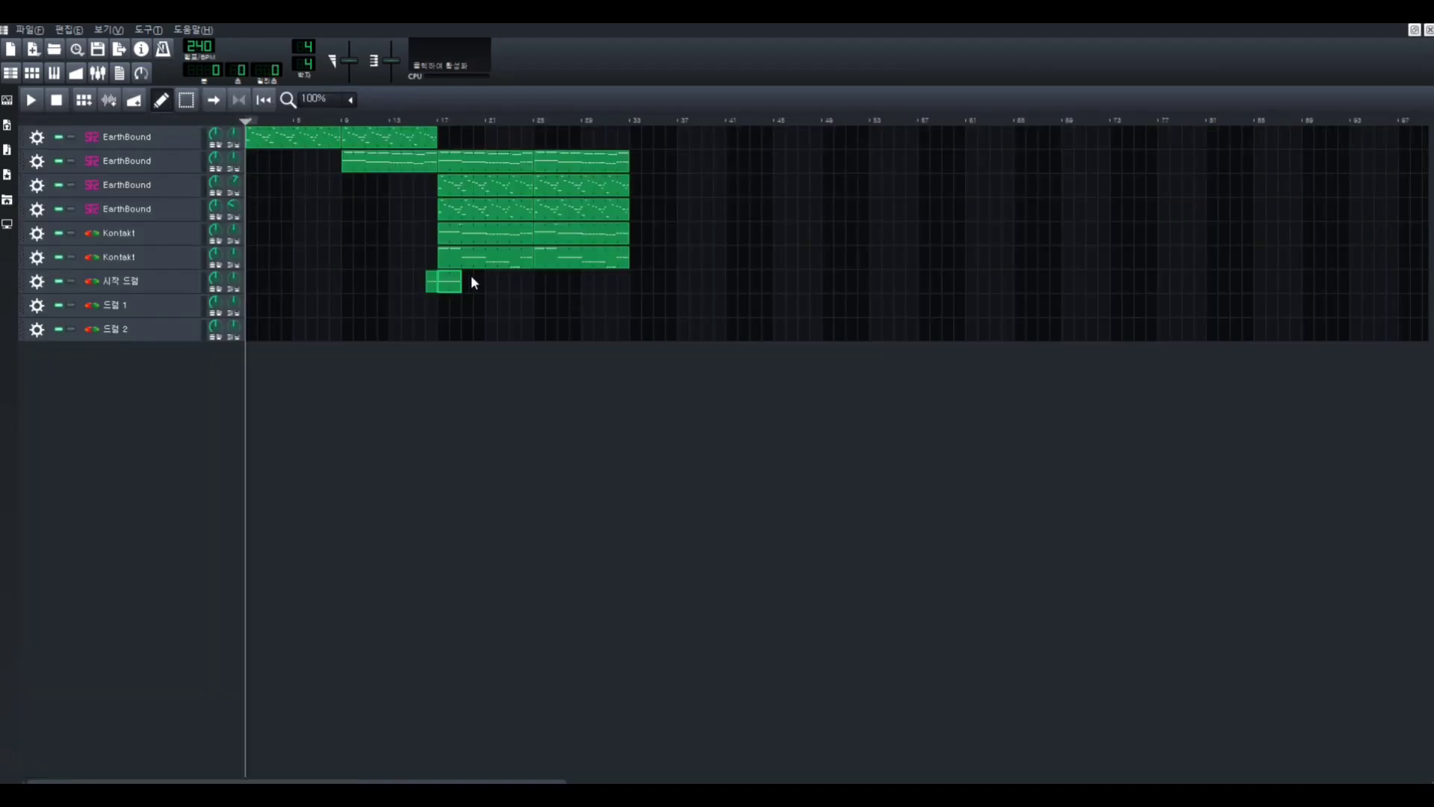
# Turn a copy of the C#4 drum pattern into a one-bar fill of short hits at bar 24 and adjust their velocity
pyautogui.moveTo(535, 284); pyautogui.dragTo(540, 284)
pyautogui.doubleClick(539, 282)
pyautogui.moveTo(640, 418); pyautogui.dragTo(138, 418)
pyautogui.click(178, 418)
pyautogui.moveTo(273, 418); pyautogui.dragTo(290, 418)
pyautogui.hotkey('ctrl', 'a')
pyautogui.click(175, 719)
pyautogui.click(175, 719)
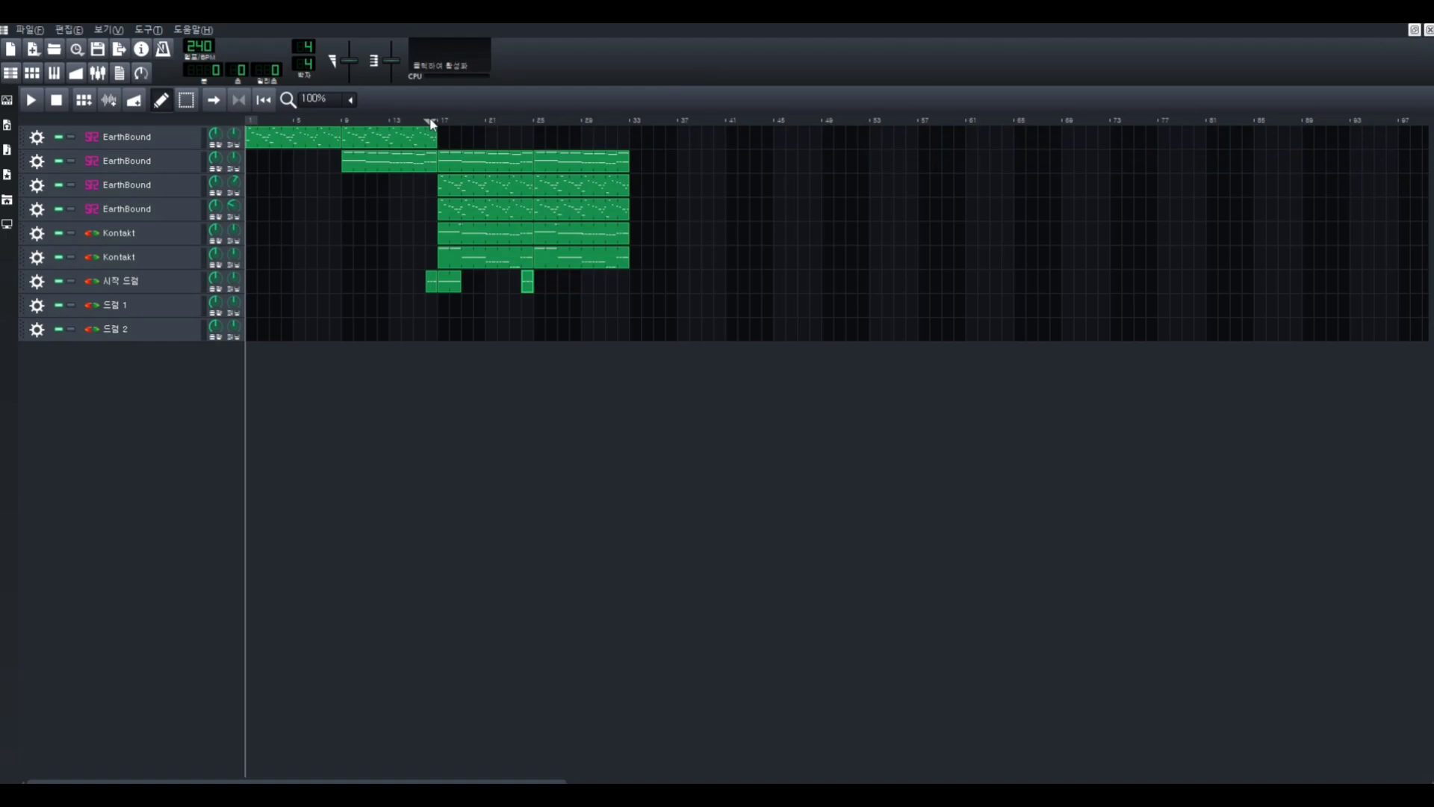
# Lower the 시작 드럼 instrument's volume during playback from bar 16 and copy its two-bar C#4 pattern to bar 25
pyautogui.click(430, 121)
pyautogui.press('space')
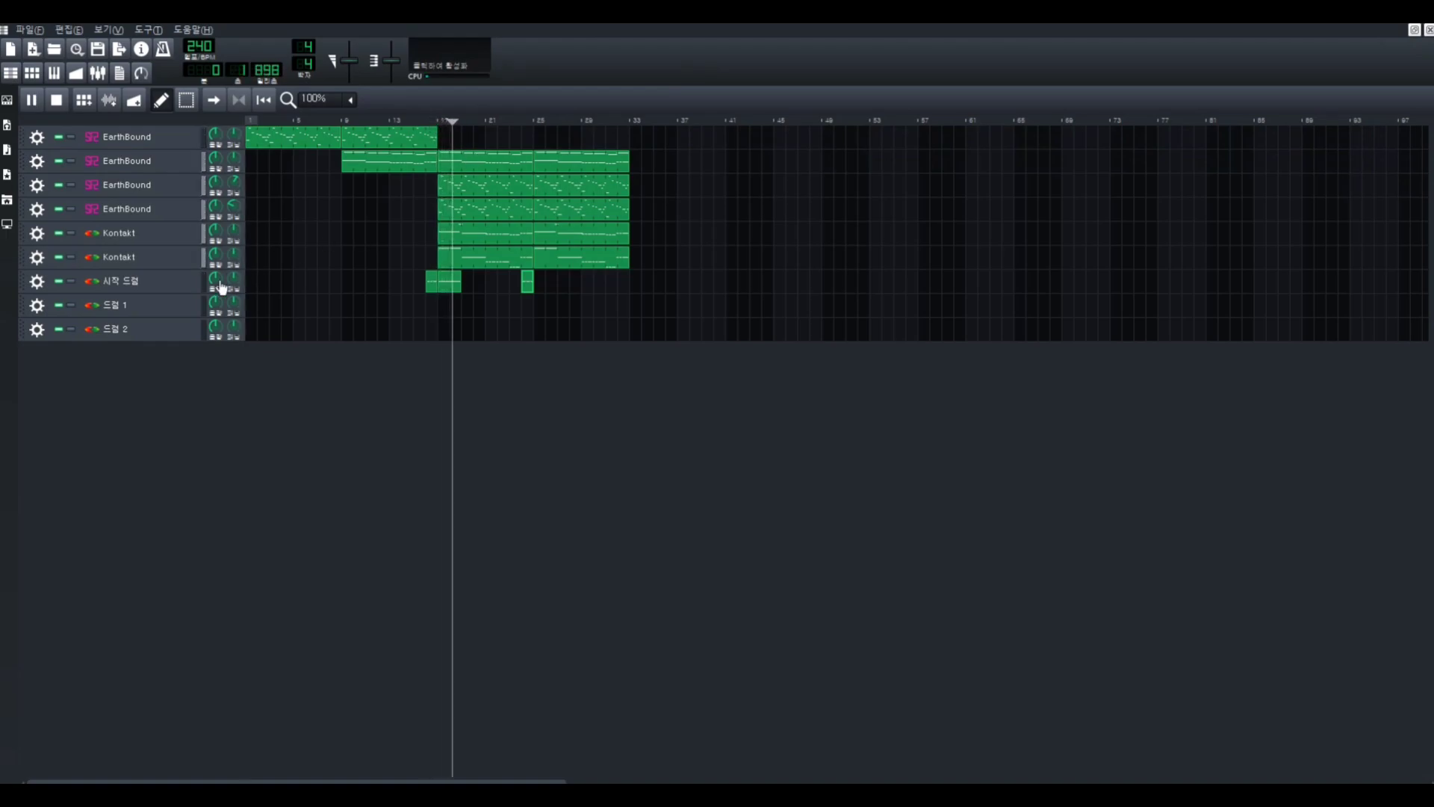
pyautogui.click(155, 283)
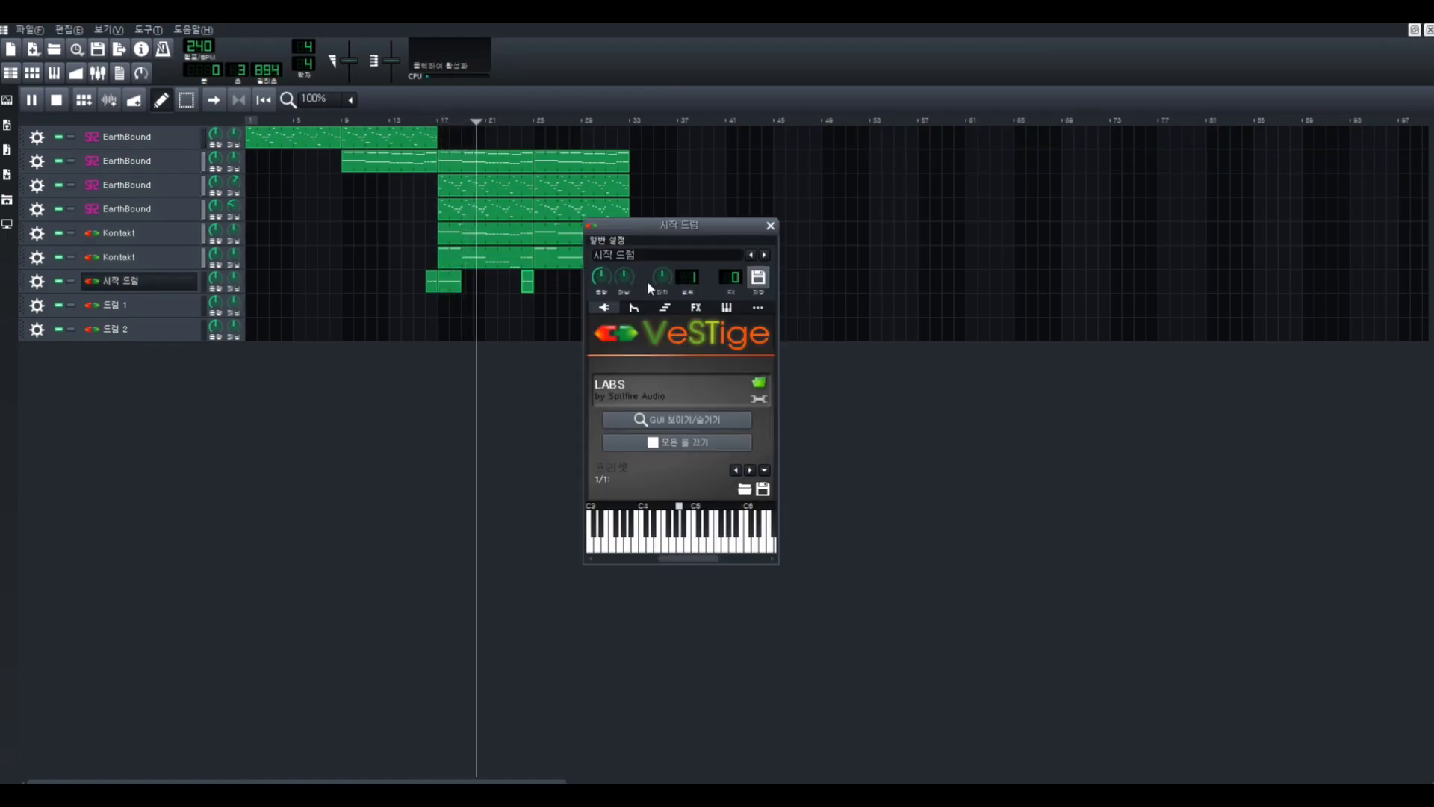
pyautogui.moveTo(602, 284); pyautogui.dragTo(609, 304)
pyautogui.click(769, 226)
pyautogui.moveTo(456, 278); pyautogui.dragTo(556, 281)
pyautogui.press('space')
# Create a pattern at bar 17 on the 드럼 1 track and enter two G#3 hits followed by an A#3 hit
pyautogui.doubleClick(441, 303)
pyautogui.moveTo(116, 455); pyautogui.dragTo(40, 589)
pyautogui.scroll(-3, 39, 589)
pyautogui.moveTo(124, 480); pyautogui.dragTo(77, 603)
pyautogui.rightClick(85, 589)
pyautogui.click(109, 607)
pyautogui.click(147, 590)
# Complete the two-bar 드럼 1 beat with pairs of G#3 hits and single A#3 hits, and set all velocities to 161%
pyautogui.scroll(-3, 181, 546)
pyautogui.click(217, 499)
pyautogui.click(254, 499)
pyautogui.click(292, 481)
pyautogui.click(516, 498)
pyautogui.click(588, 481)
pyautogui.moveTo(768, 390); pyautogui.dragTo(3, 586)
pyautogui.hotkey('ctrl', 'c')
pyautogui.click(390, 725)
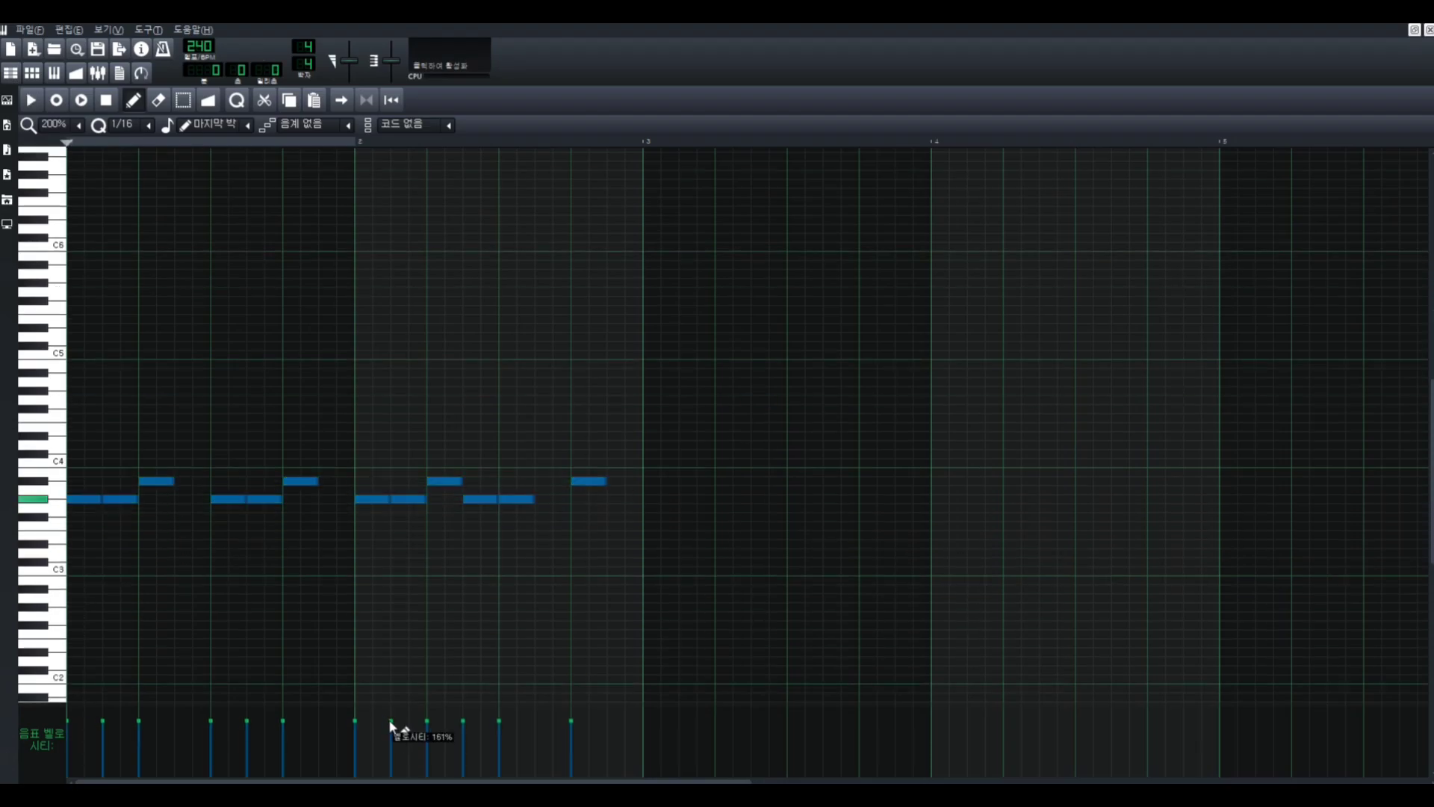
# Repeat the two-bar 드럼 1 beat across bars 3 to 8 and delete the notes in bar 8
pyautogui.hotkey('ctrl', 'v')
pyautogui.moveTo(124, 499); pyautogui.dragTo(700, 503)
pyautogui.scroll(-1, 700, 502)
pyautogui.hotkey('ctrl', 'a')
pyautogui.hotkey('ctrl', 'c')
pyautogui.hotkey('ctrl', 'v')
pyautogui.moveTo(290, 499); pyautogui.dragTo(865, 501)
pyautogui.click(980, 365)
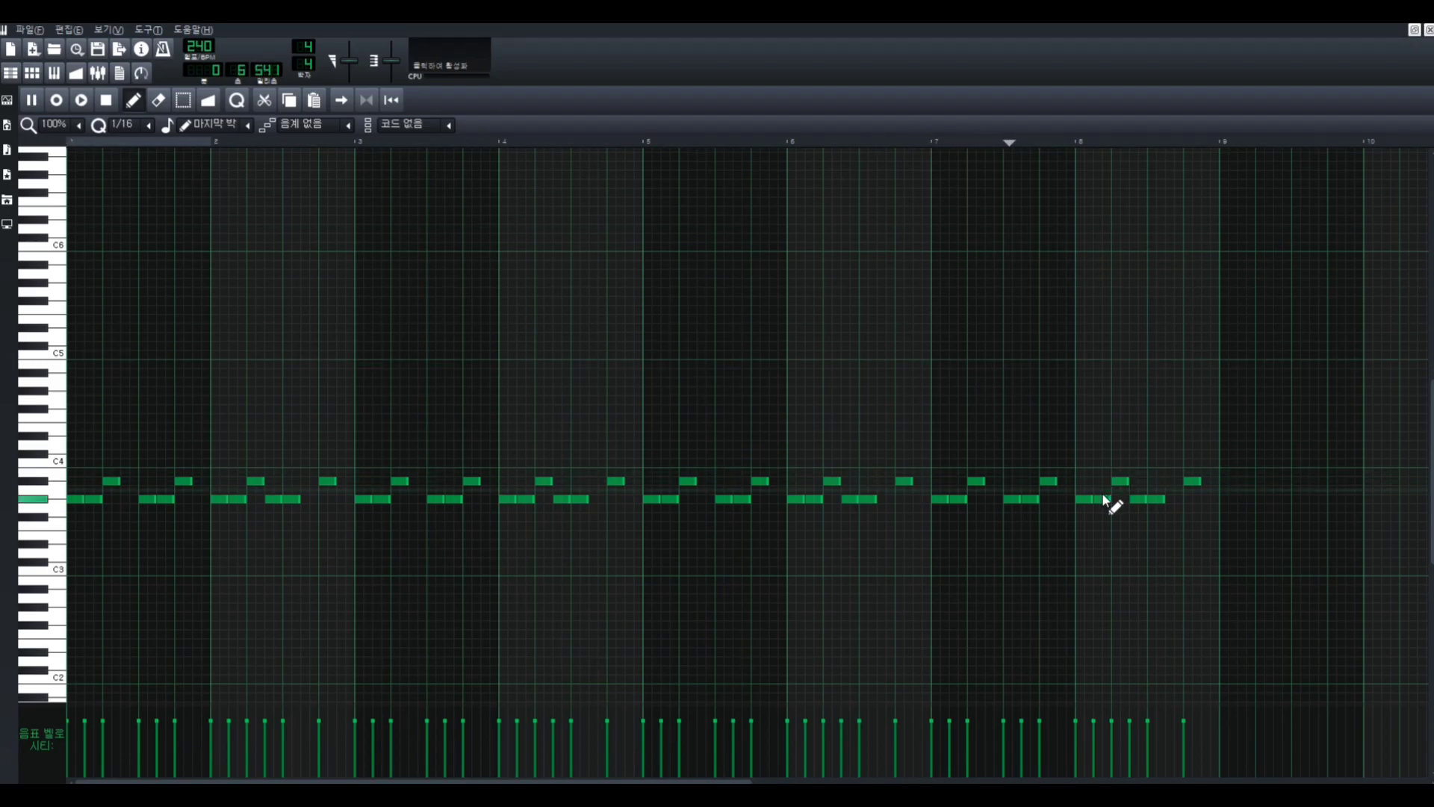
pyautogui.rightClick(1129, 491)
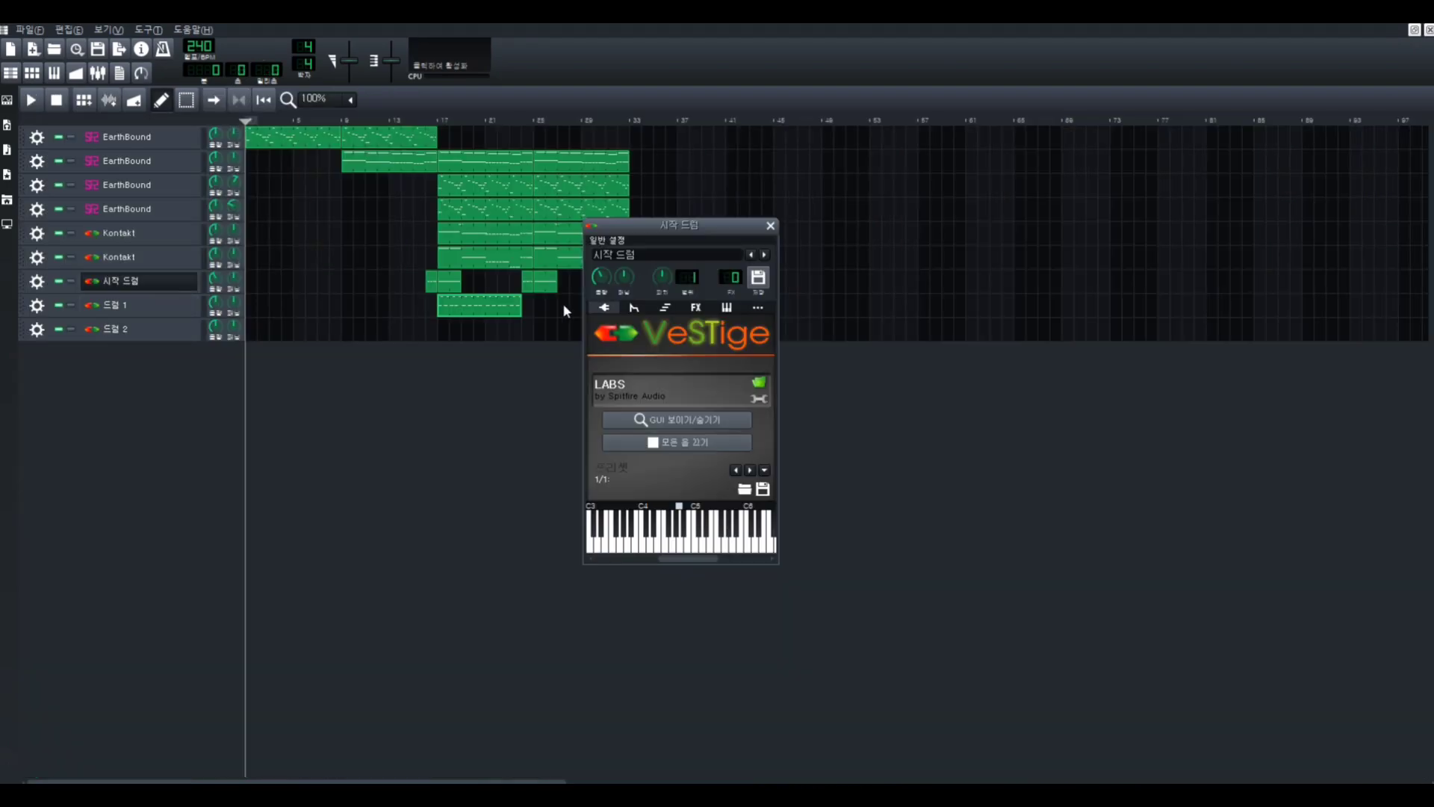
# Route the 드럼 1 instrument to FX 5 and shape it with an Equalizer boosting band 6 slightly above 5 kHz
pyautogui.click(185, 307)
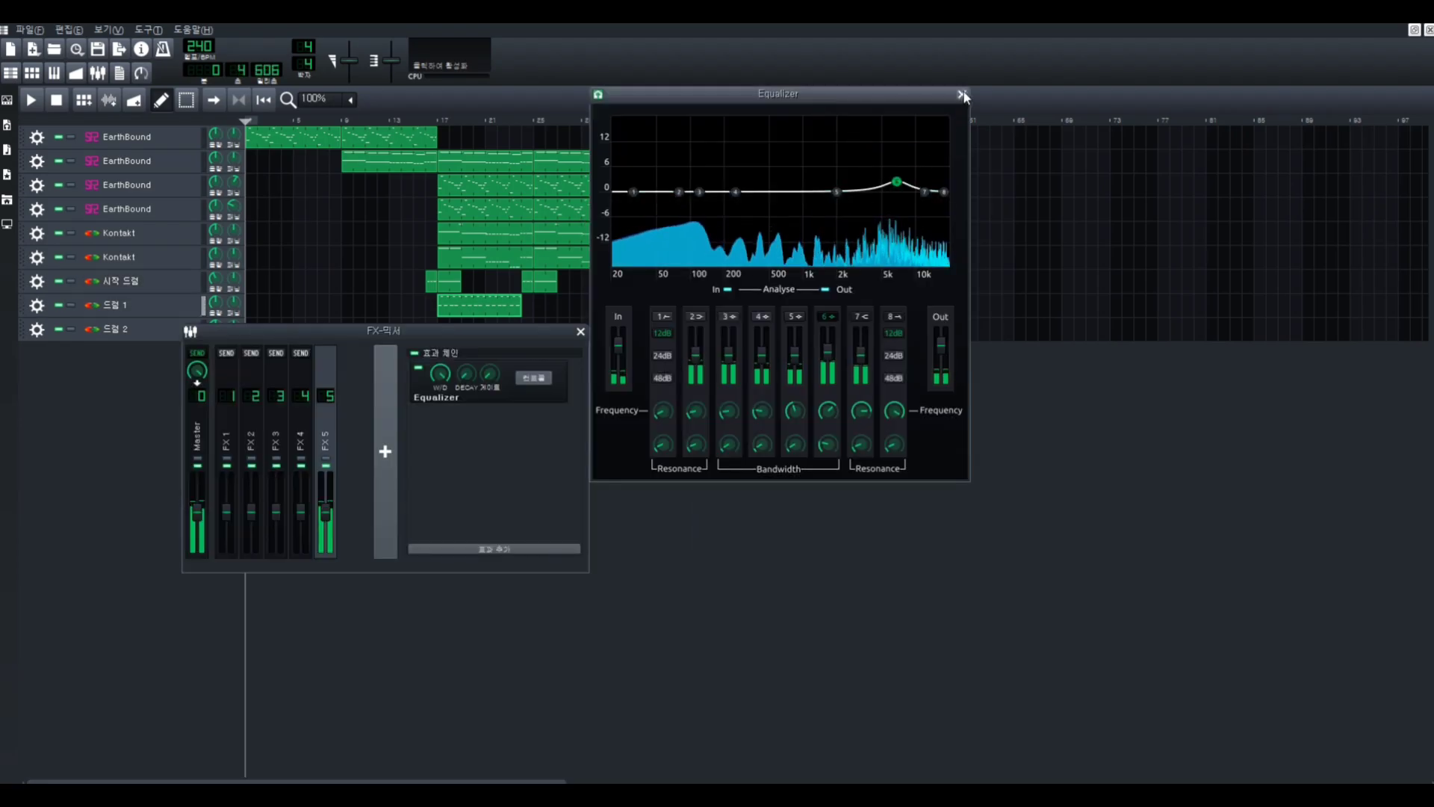
pyautogui.click(948, 96)
pyautogui.click(580, 331)
pyautogui.click(153, 308)
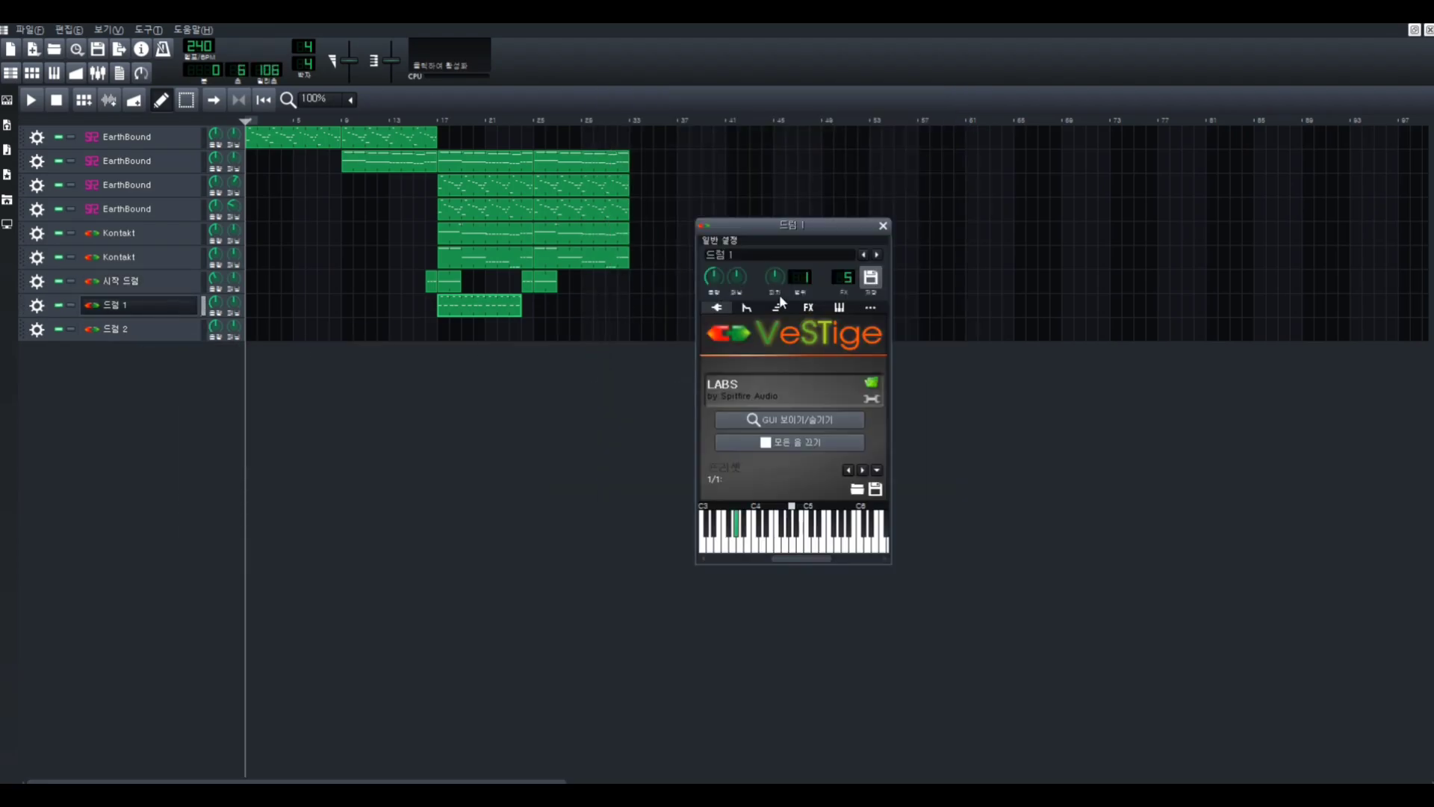
# Play the song from bar 17 and copy the 드럼 1 pattern to bar 25
pyautogui.click(431, 125)
pyautogui.press('space')
pyautogui.moveTo(517, 309); pyautogui.dragTo(538, 306)
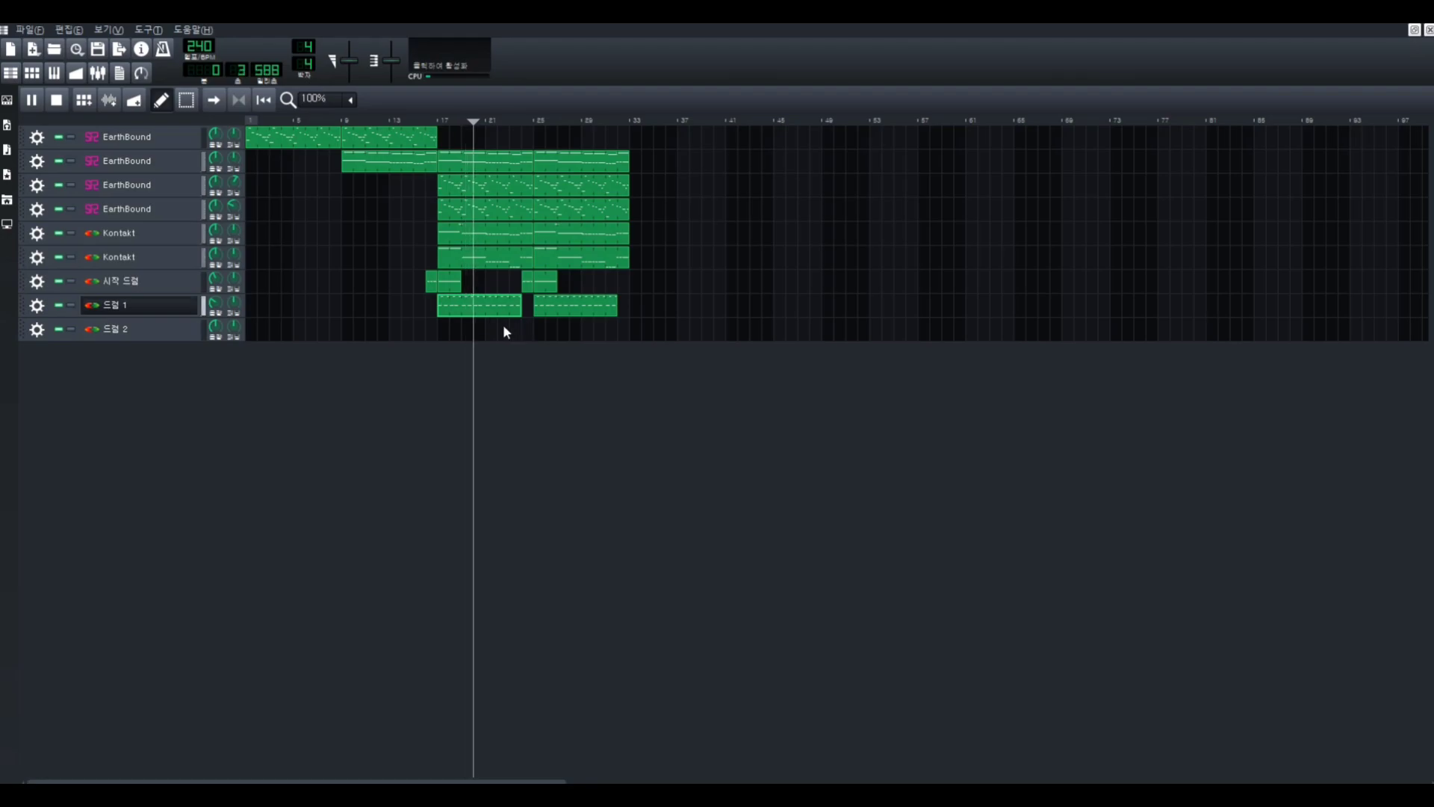
# Place the three copied C#4 hits in bar 8 of the first 드럼 1 pattern and play back the ending
pyautogui.doubleClick(512, 305)
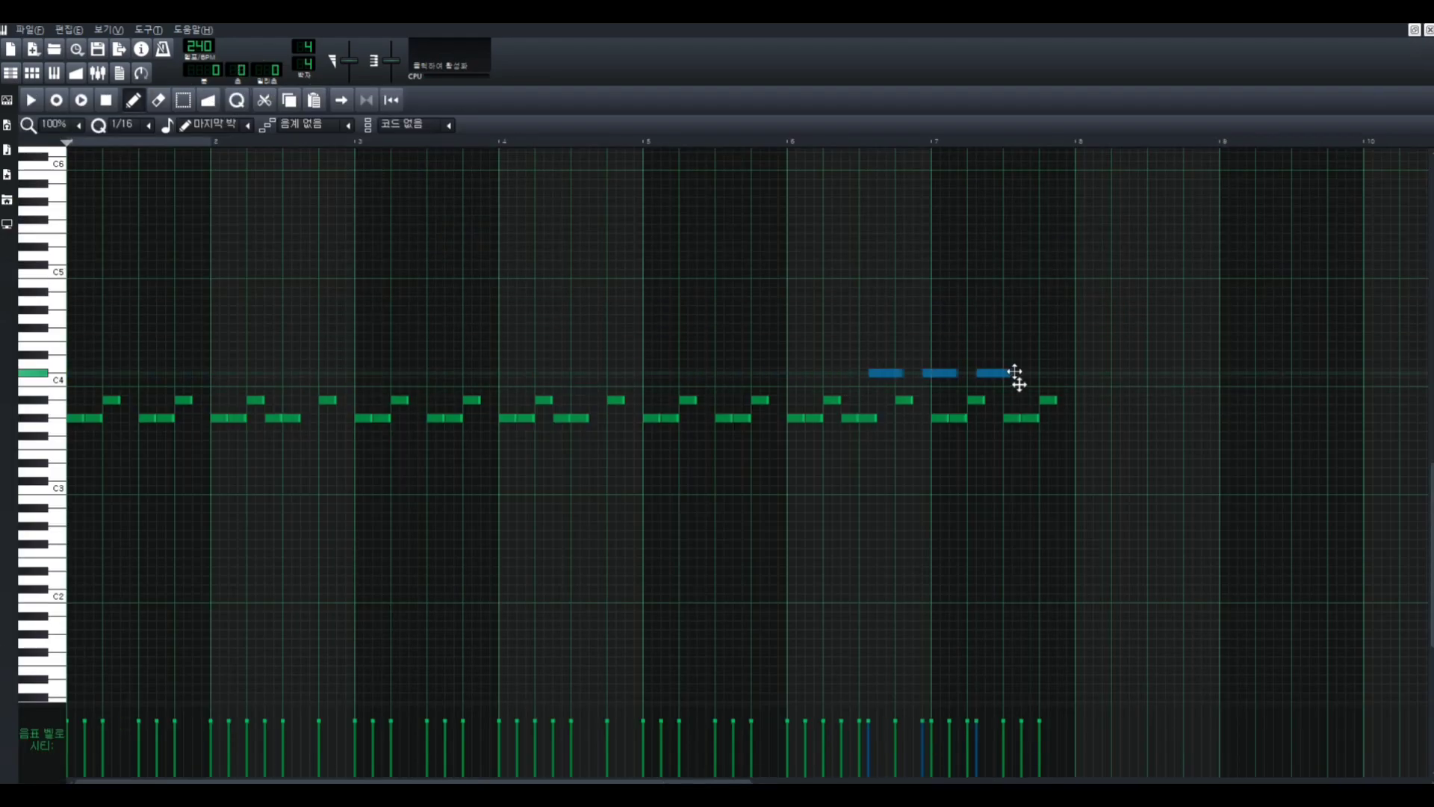
pyautogui.moveTo(1015, 378); pyautogui.dragTo(1219, 373)
pyautogui.click(1239, 163)
pyautogui.rightClick(1239, 164)
pyautogui.press('space')
pyautogui.click(1041, 140)
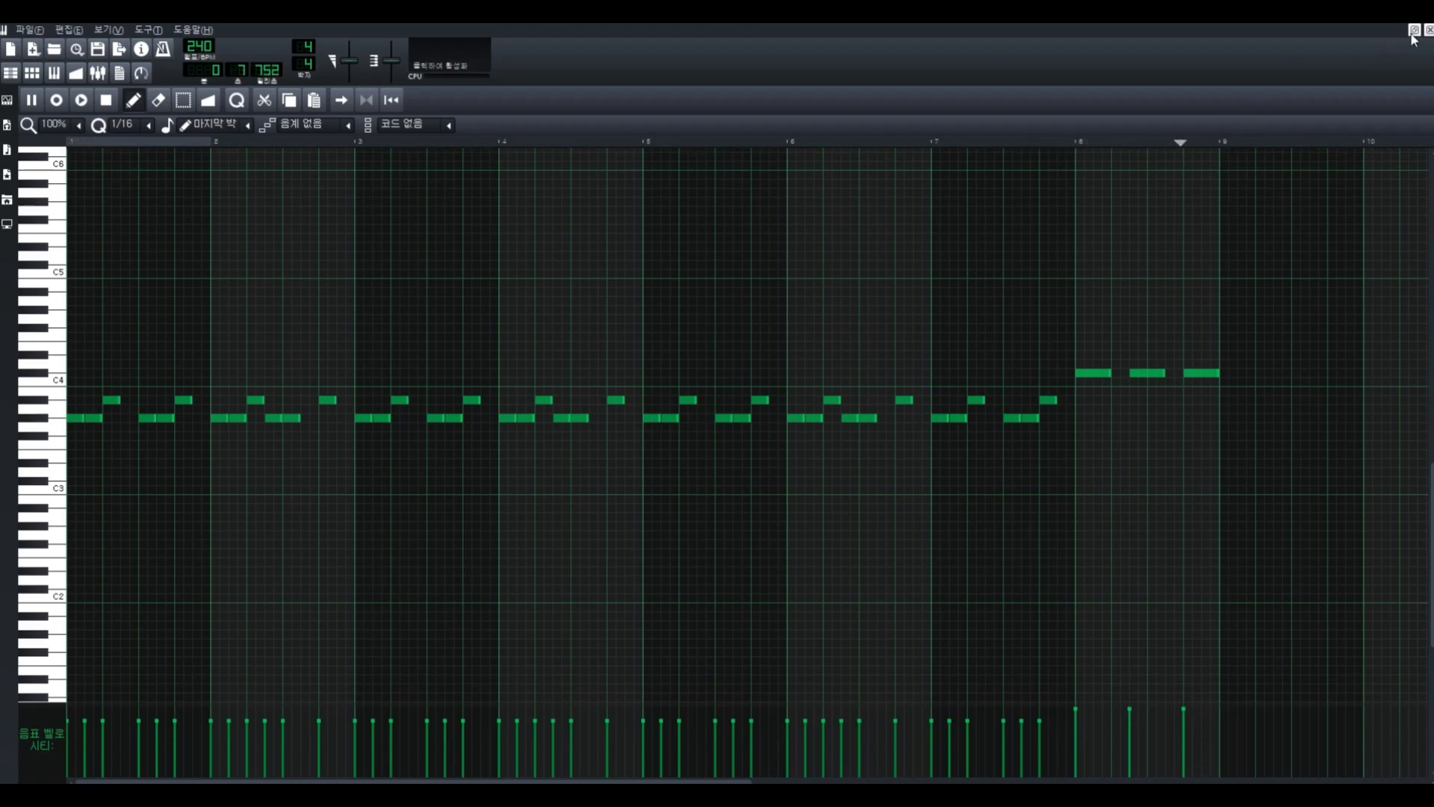
pyautogui.click(1428, 30)
# Delete the 시작 드럼 pattern at bar 24 and replace the 드럼 1 copy at bar 25 with the updated eight-bar pattern
pyautogui.click(490, 119)
pyautogui.rightClick(532, 282)
pyautogui.click(546, 306)
pyautogui.rightClick(548, 303)
pyautogui.click(559, 329)
pyautogui.moveTo(519, 310); pyautogui.dragTo(542, 307)
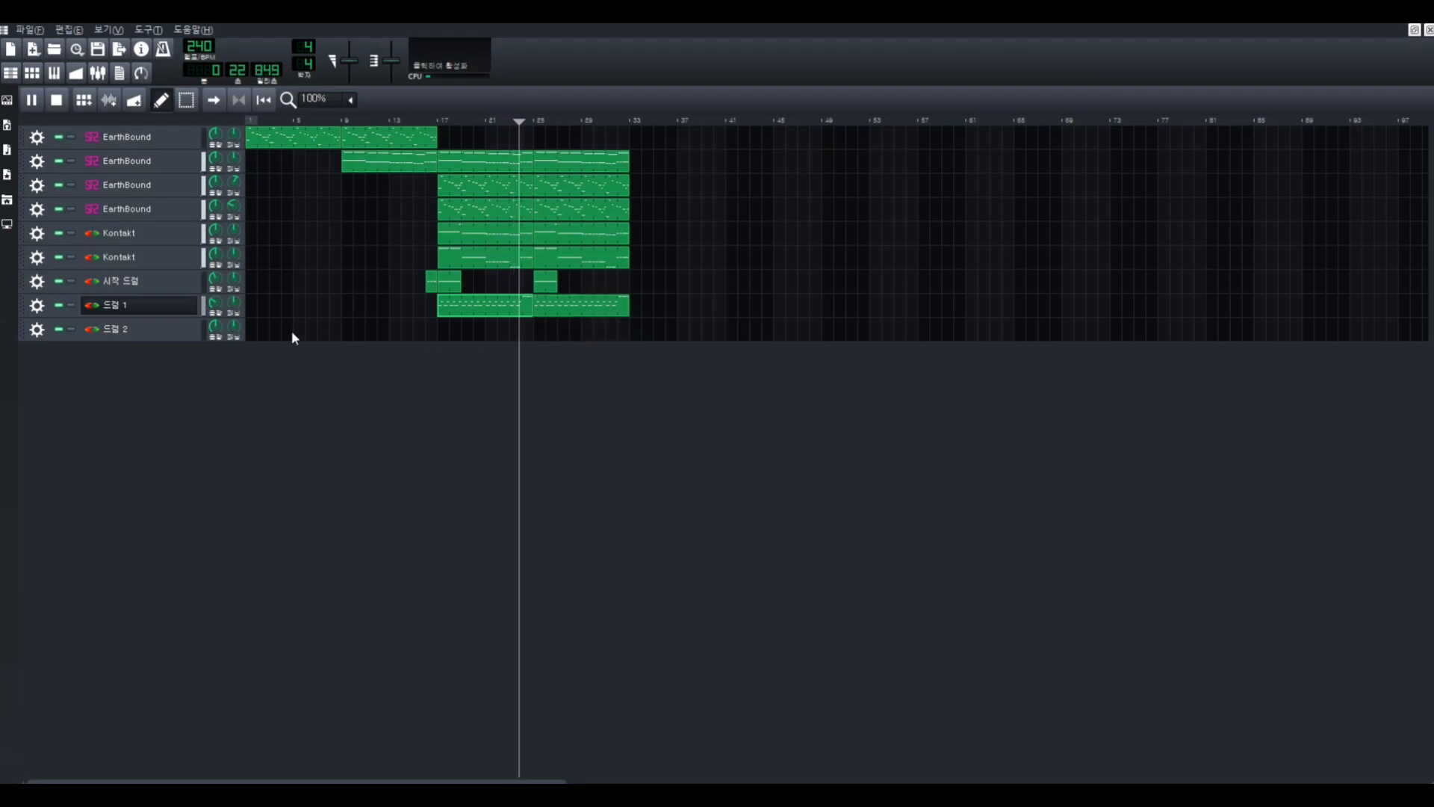
# Create a 드럼 2 pattern at bar 17 with a two-bar beat of C3 and D3 hits, and lower the C3 velocities
pyautogui.click(165, 334)
pyautogui.click(166, 334)
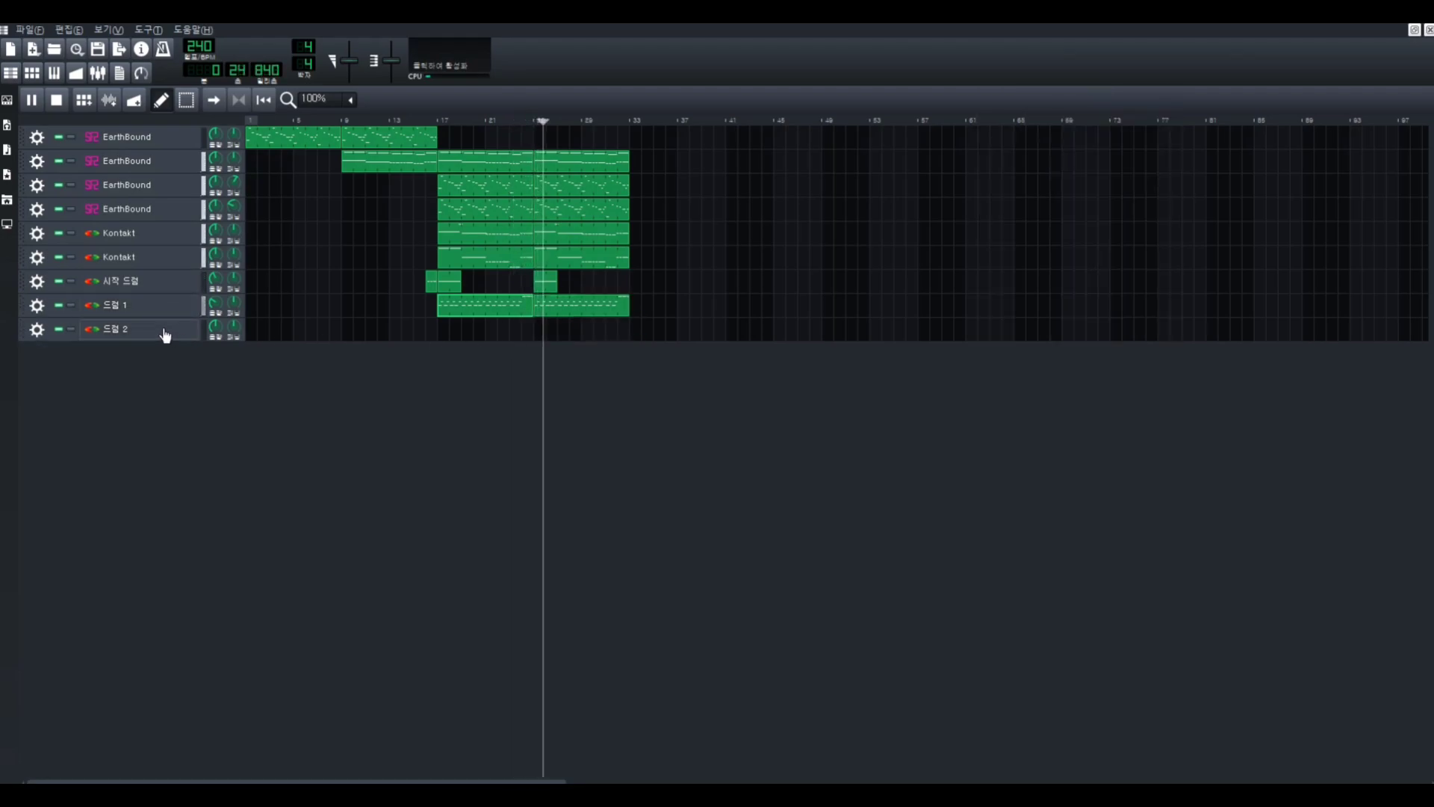
pyautogui.click(165, 334)
pyautogui.doubleClick(601, 244)
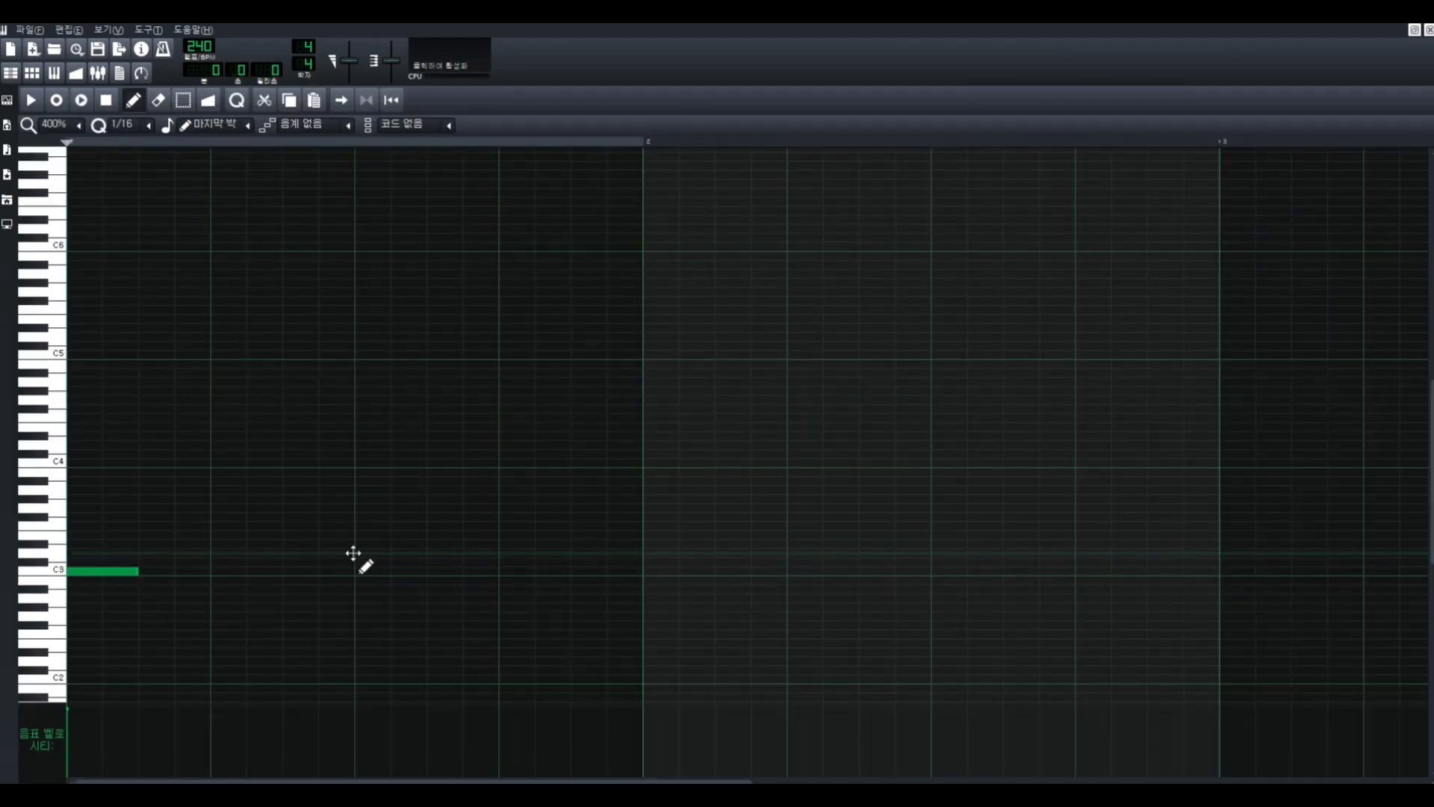
pyautogui.click(371, 571)
pyautogui.click(516, 552)
pyautogui.click(660, 570)
pyautogui.click(804, 553)
pyautogui.click(939, 571)
pyautogui.press('space')
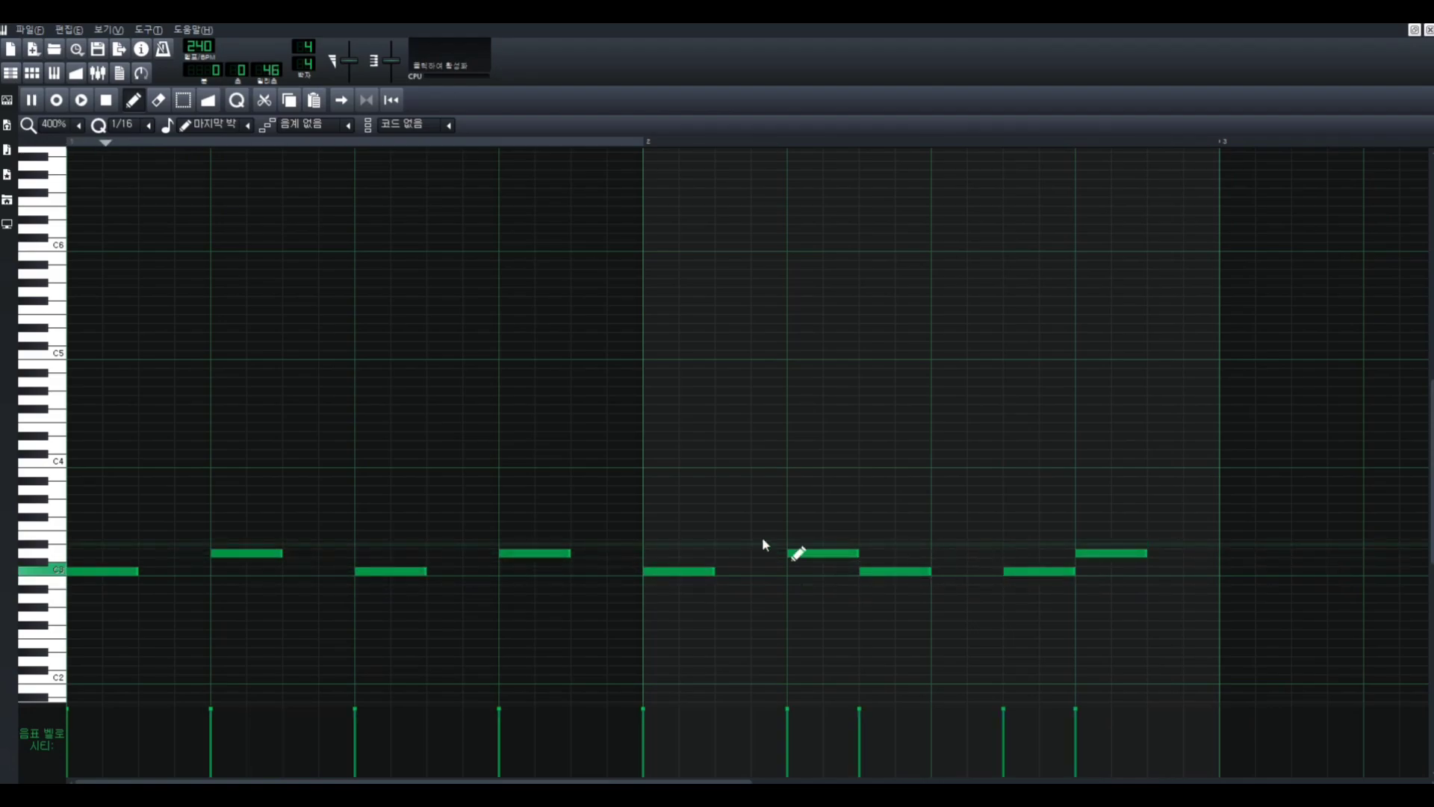
pyautogui.scroll(-1, 770, 545)
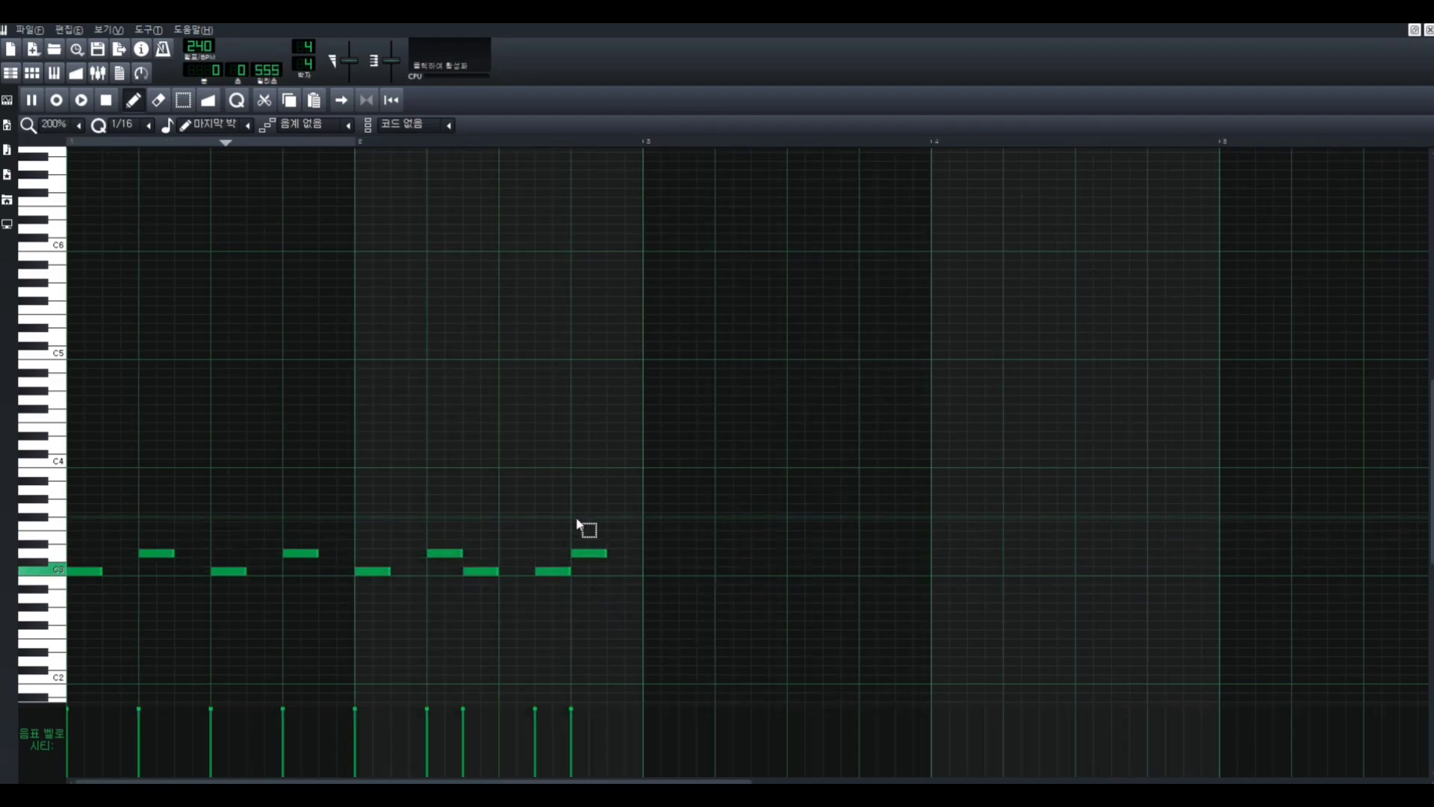
pyautogui.moveTo(72, 724); pyautogui.dragTo(72, 729)
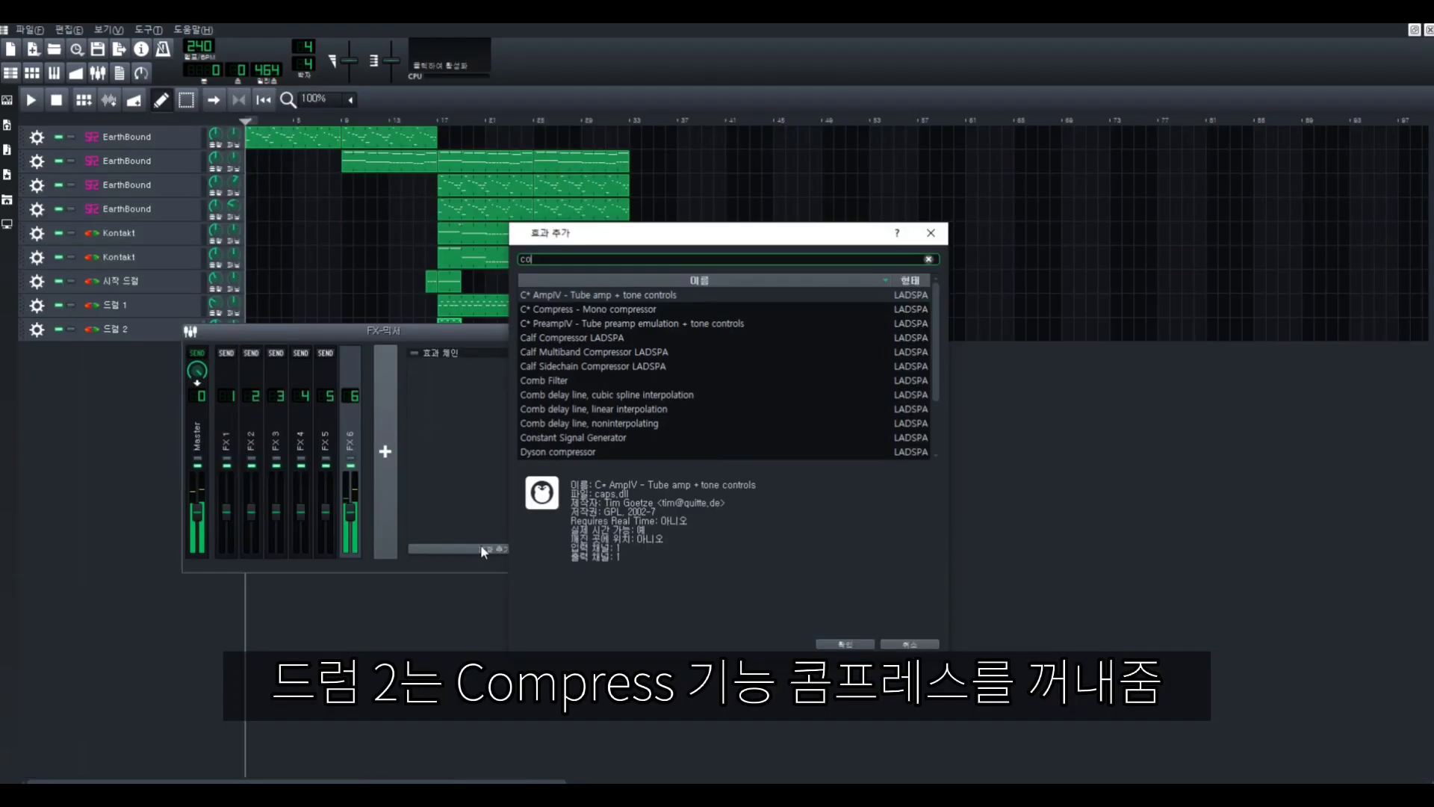
# Add C* Compress and an Equalizer to FX 6, with a slight band 4 boost between 500 Hz and 1 kHz
pyautogui.write('mpre')
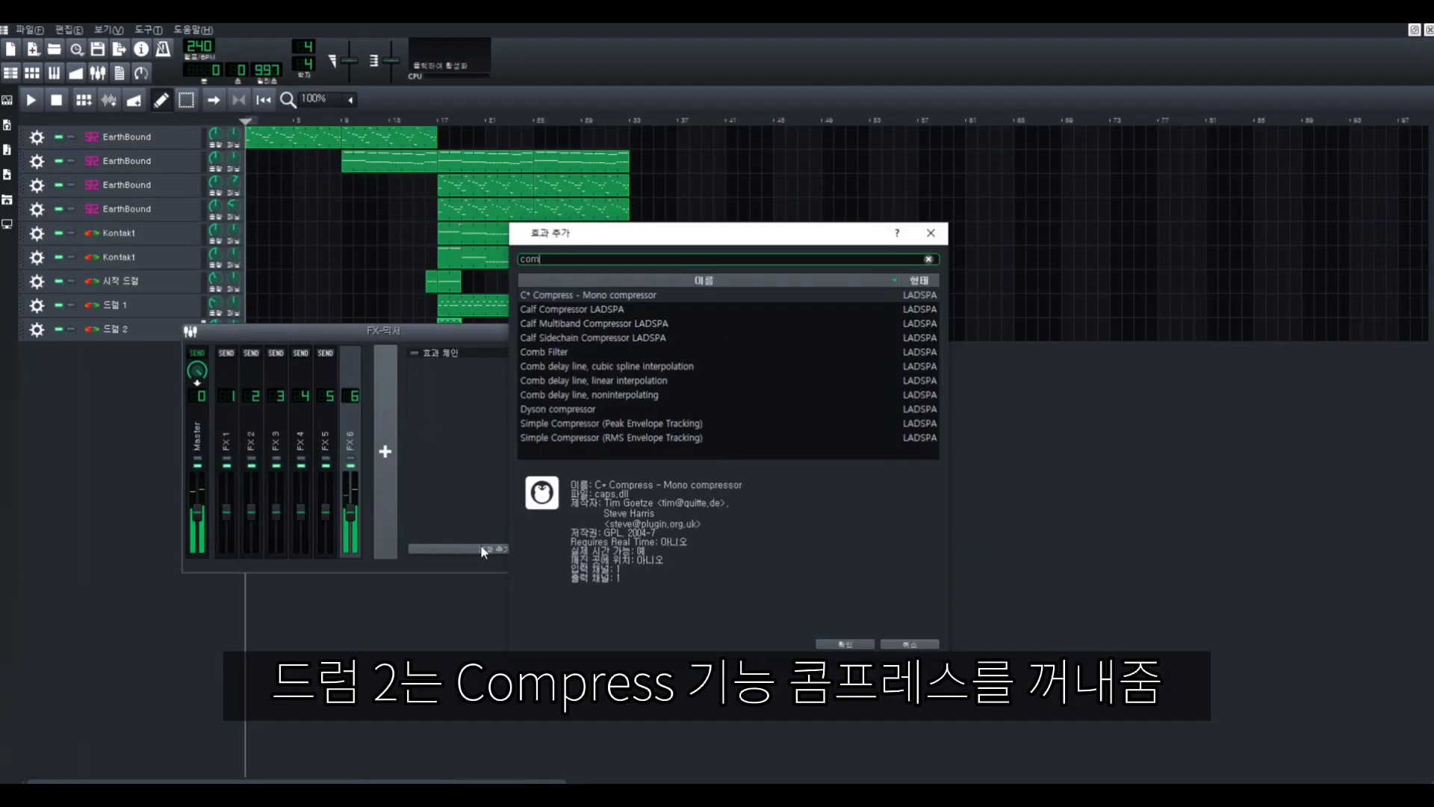
pyautogui.doubleClick(624, 294)
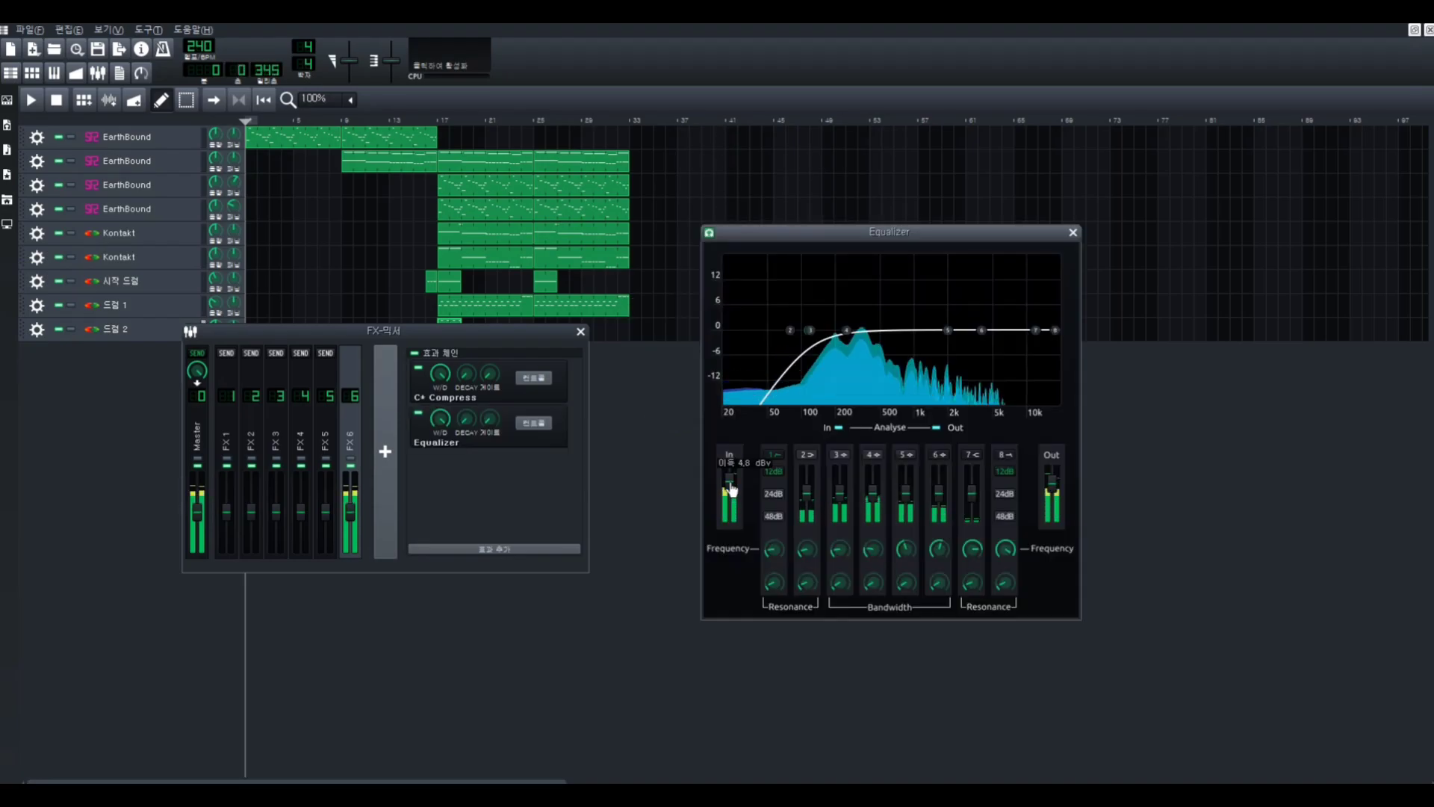
pyautogui.moveTo(848, 330); pyautogui.dragTo(904, 318)
pyautogui.moveTo(873, 583); pyautogui.dragTo(876, 564)
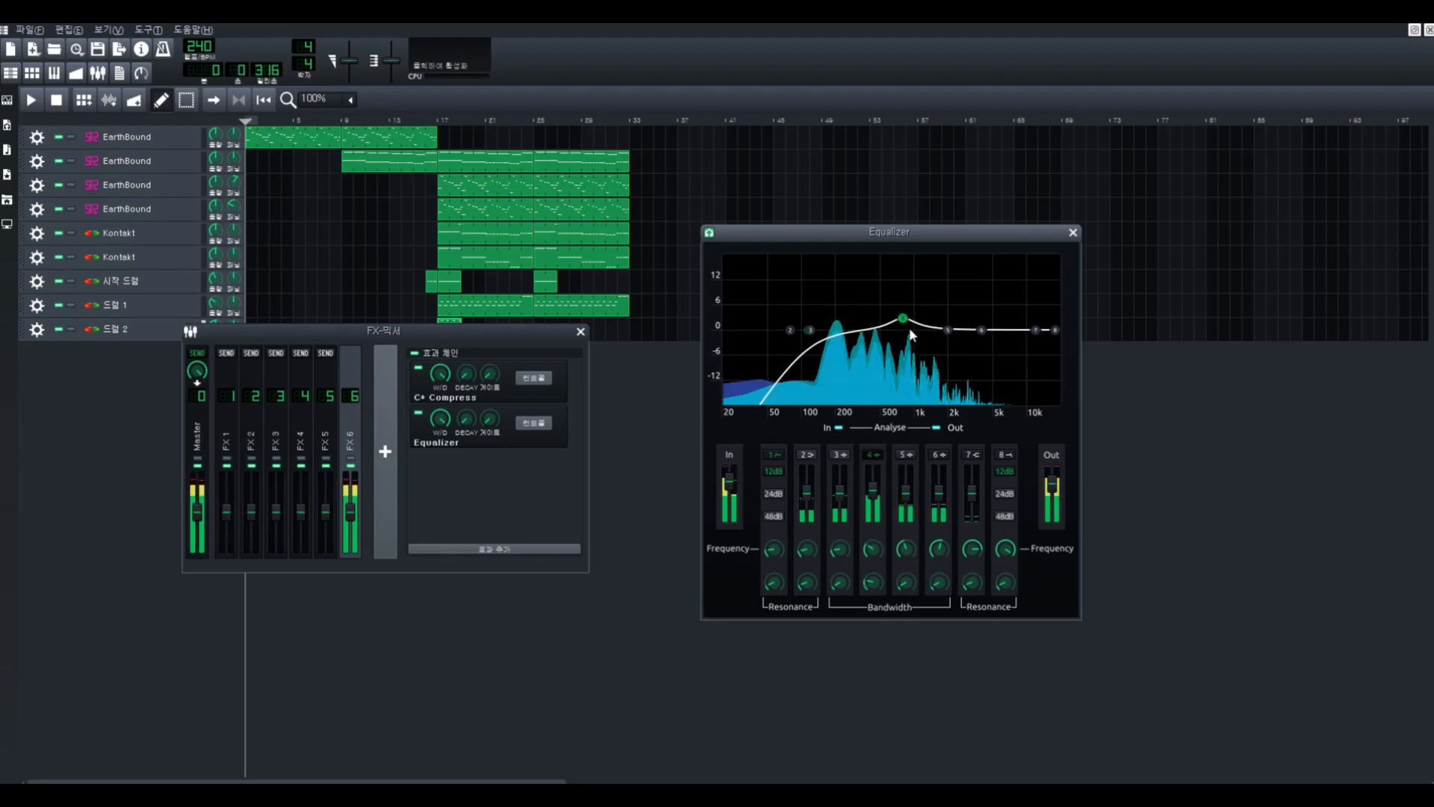
pyautogui.moveTo(902, 320); pyautogui.dragTo(899, 327)
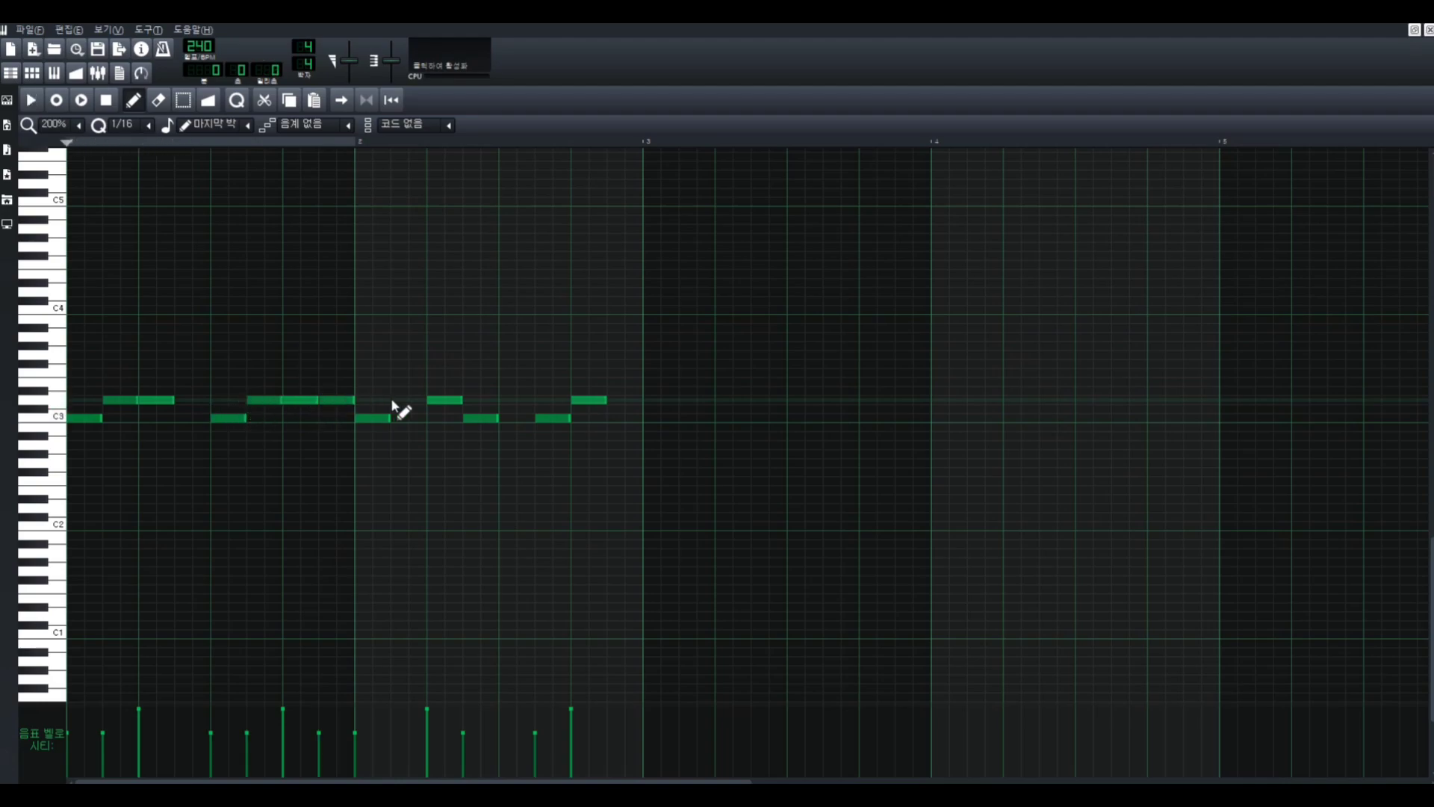
# Fill the gaps of the two-bar 드럼 2 beat with softer D3 hits and play it back
pyautogui.click(516, 401)
pyautogui.press('space')
pyautogui.scroll(2, 702, 456)
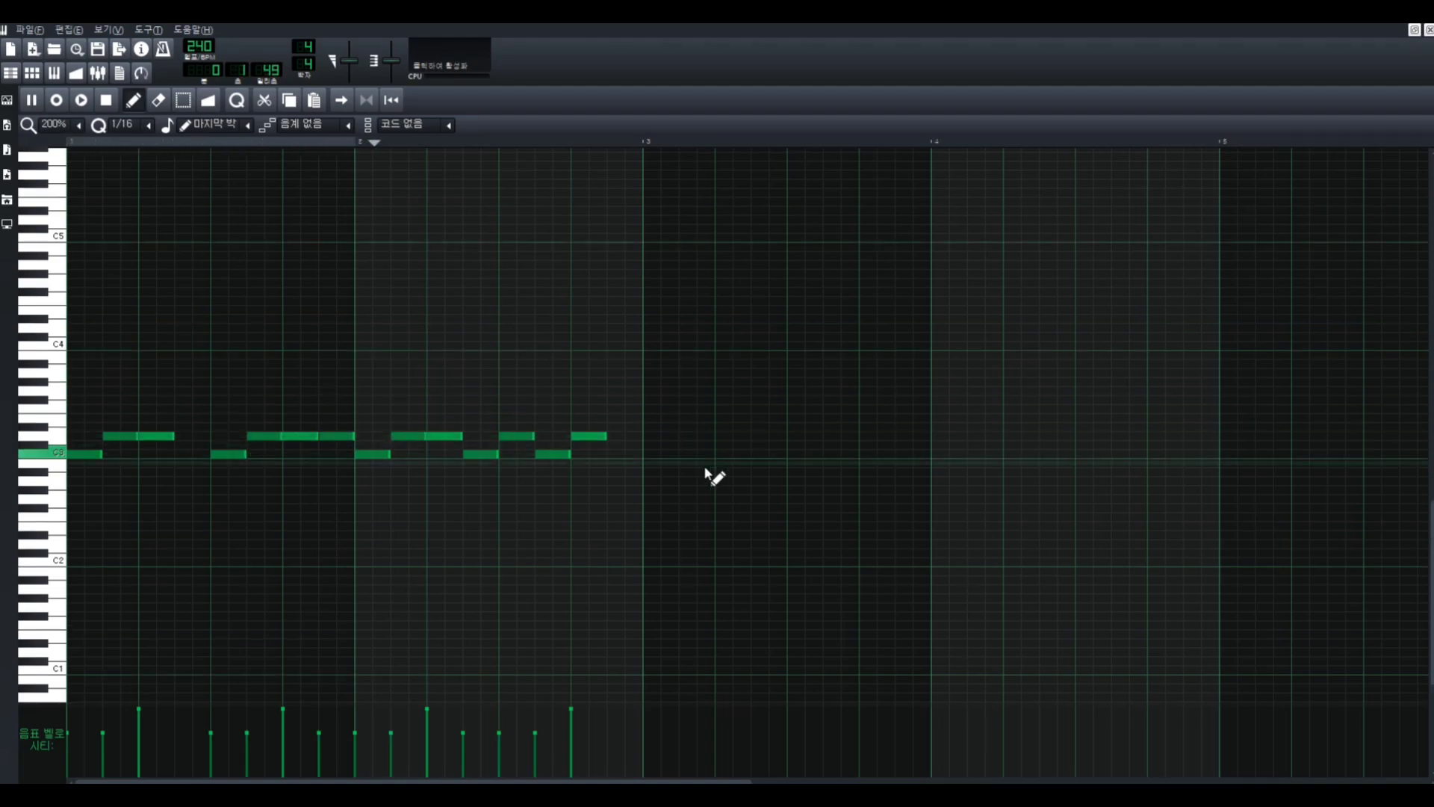
pyautogui.press('space')
# Repeat the two-bar 드럼 2 beat across bars 3 to 8 of the pattern
pyautogui.hotkey('ctrl', 'a')
pyautogui.hotkey('ctrl', 'c')
pyautogui.hotkey('ctrl', 'v')
pyautogui.moveTo(168, 436); pyautogui.dragTo(746, 436)
pyautogui.scroll(-1, 745, 435)
pyautogui.hotkey('ctrl', 'a')
pyautogui.hotkey('ctrl', 'c')
pyautogui.hotkey('ctrl', 'v')
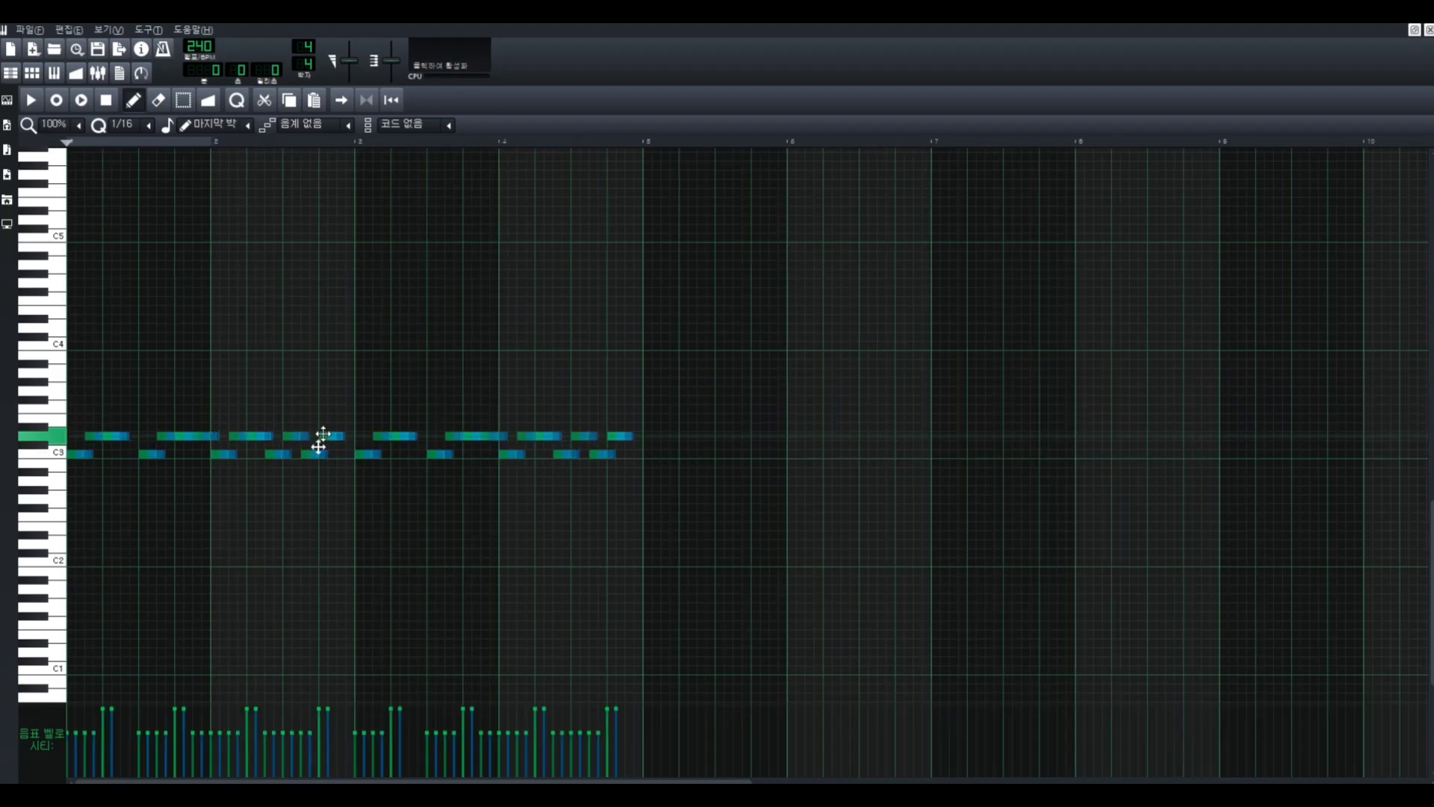
pyautogui.moveTo(288, 436); pyautogui.dragTo(864, 435)
# Raise the velocity of the three C3 hits in bar 8 of the 드럼 2 pattern and move them up to D3
pyautogui.keyDown('ctrl'); pyautogui.click(1105, 572); pyautogui.keyUp('ctrl')
pyautogui.moveTo(1074, 460); pyautogui.dragTo(1178, 451)
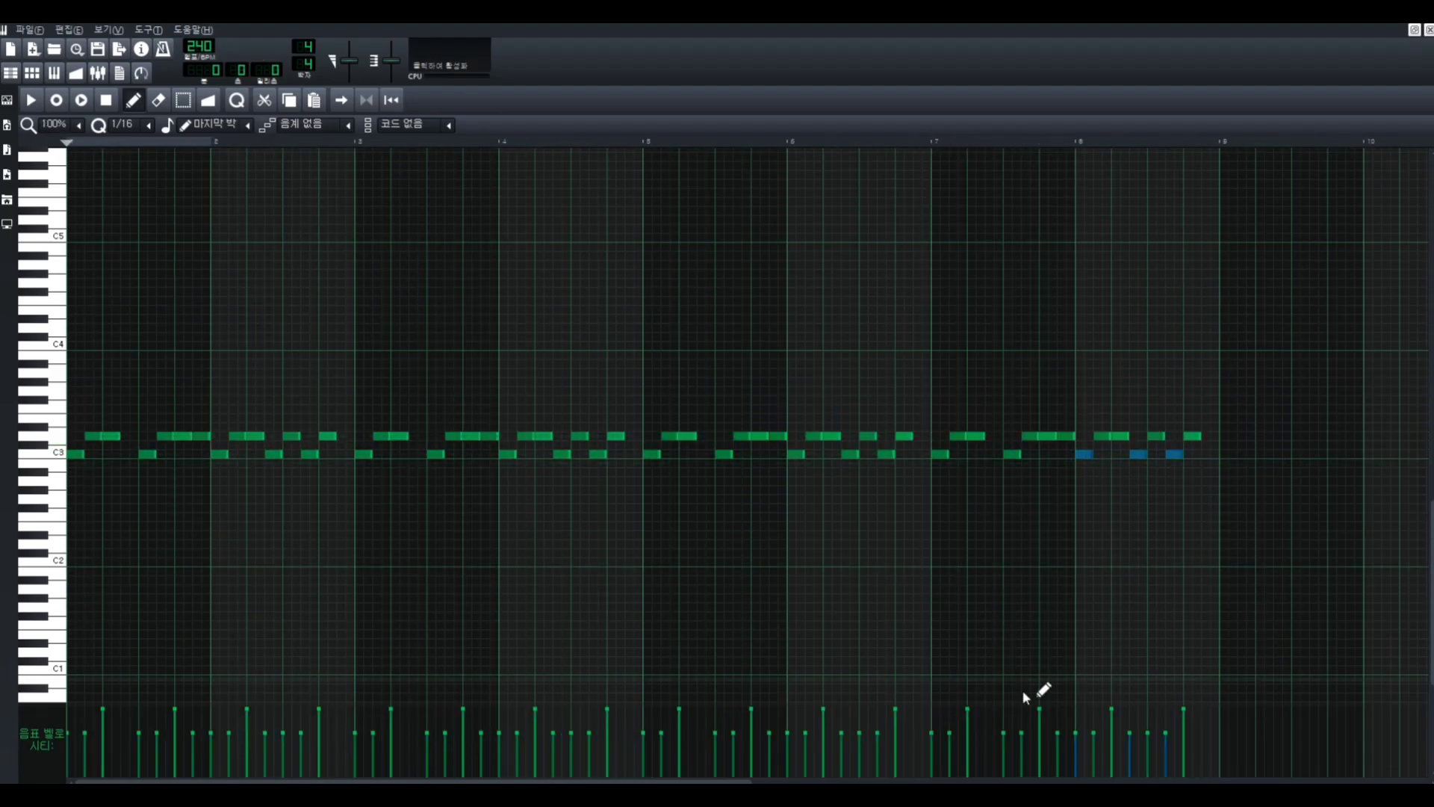
pyautogui.moveTo(1079, 732); pyautogui.dragTo(1076, 708)
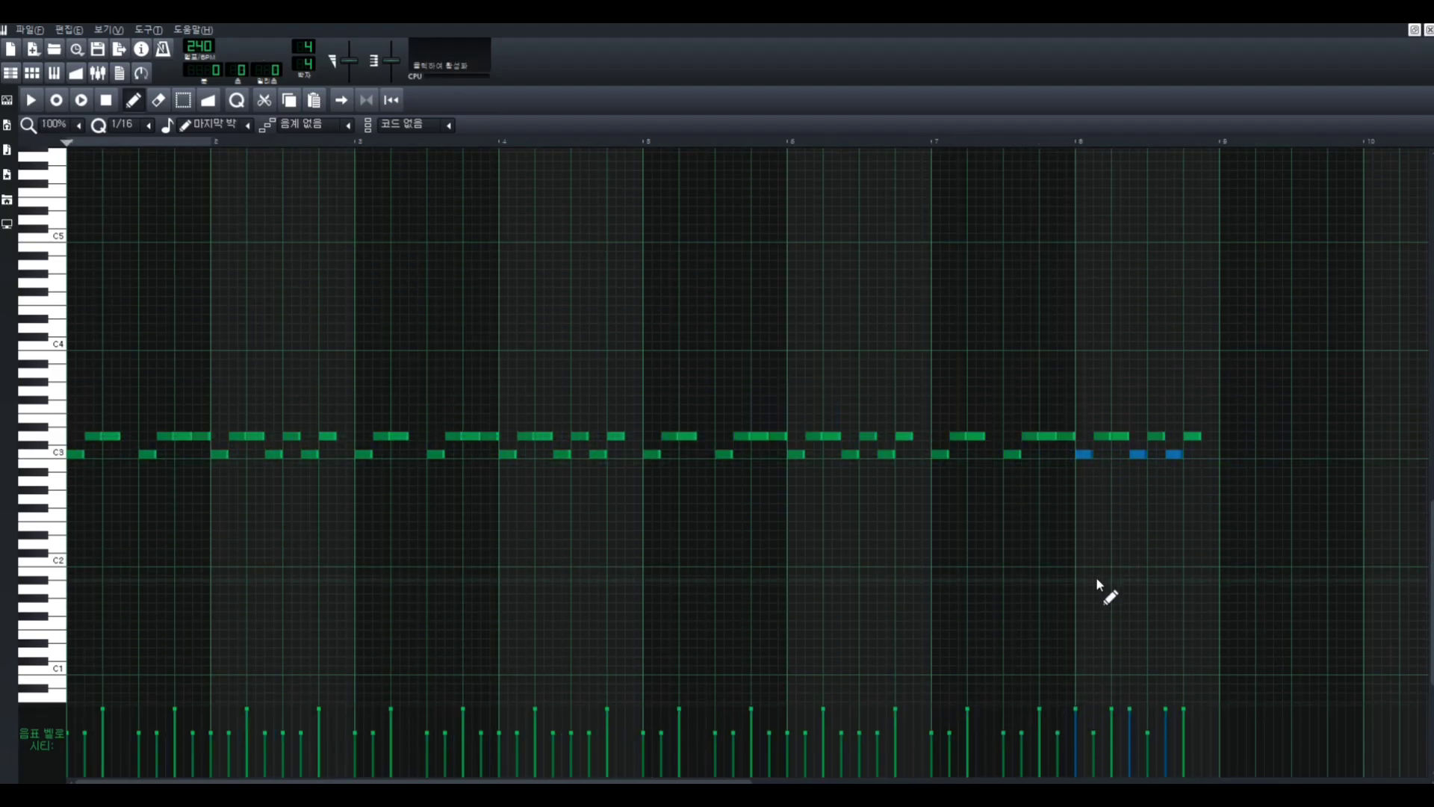
pyautogui.moveTo(1088, 454); pyautogui.dragTo(1081, 435)
pyautogui.keyDown('ctrl'); pyautogui.click(1056, 321); pyautogui.keyUp('ctrl')
pyautogui.click(988, 140)
pyautogui.press('space')
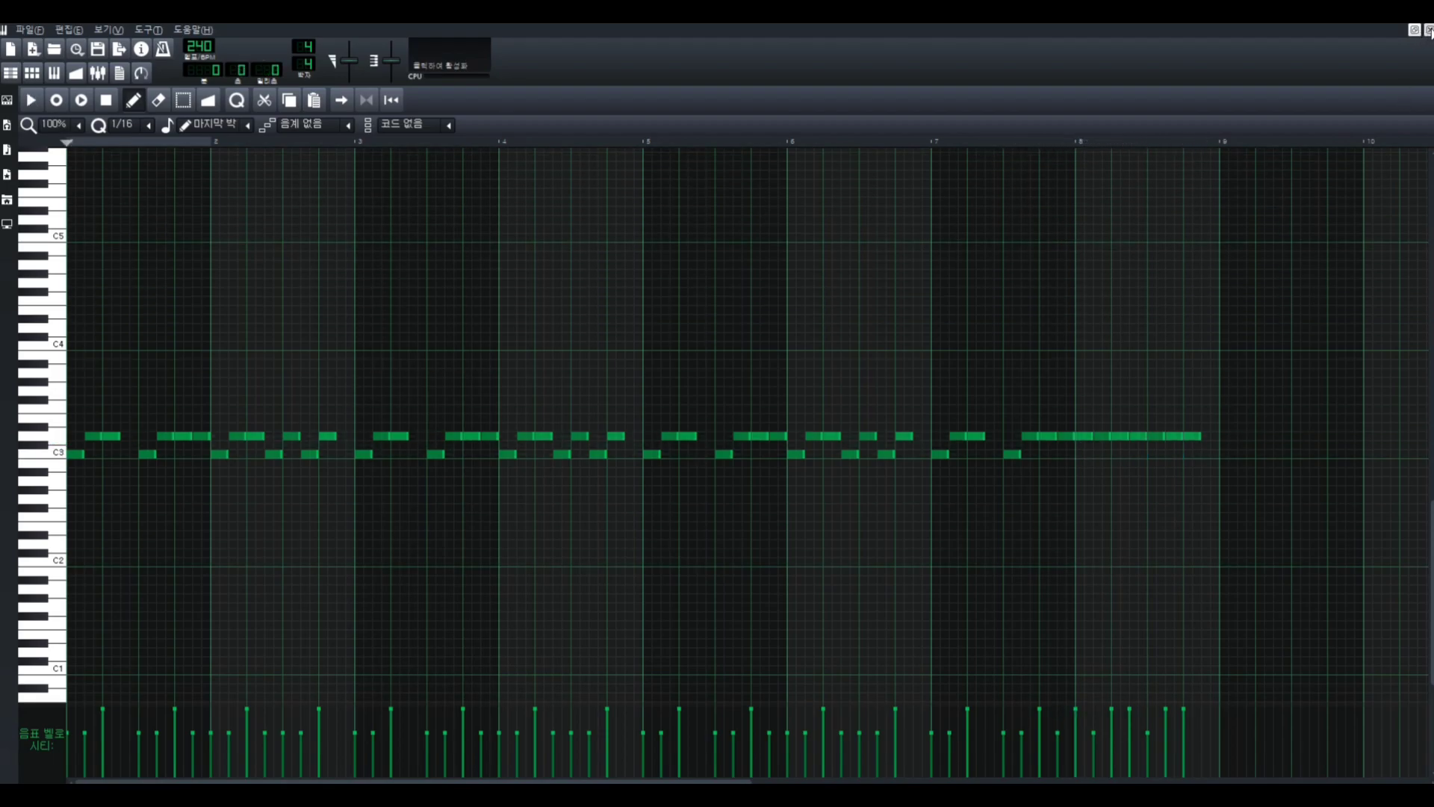
pyautogui.click(1429, 30)
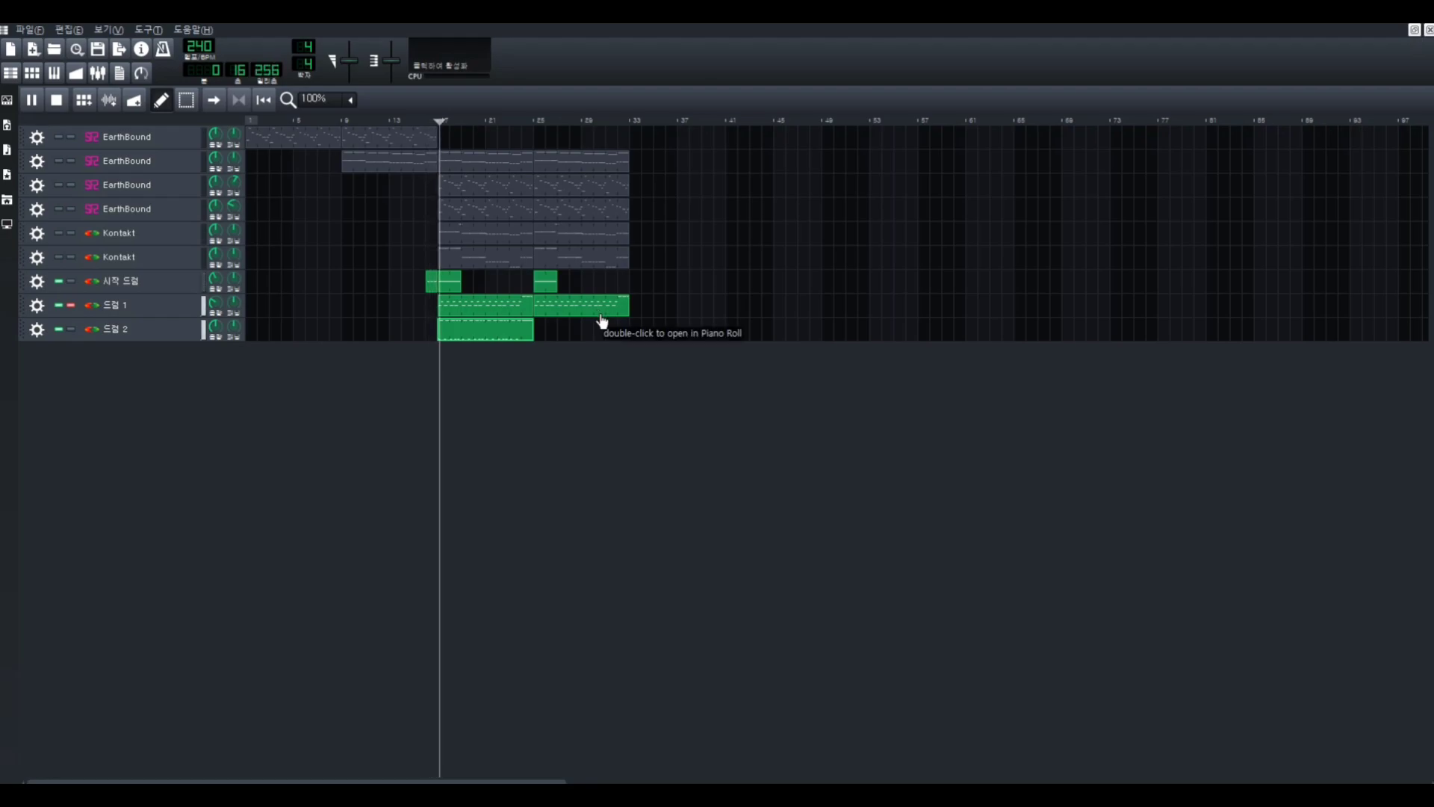
# Set the In Gain of the FX 6 Equalizer to 1 during drum playback
pyautogui.press('F9')
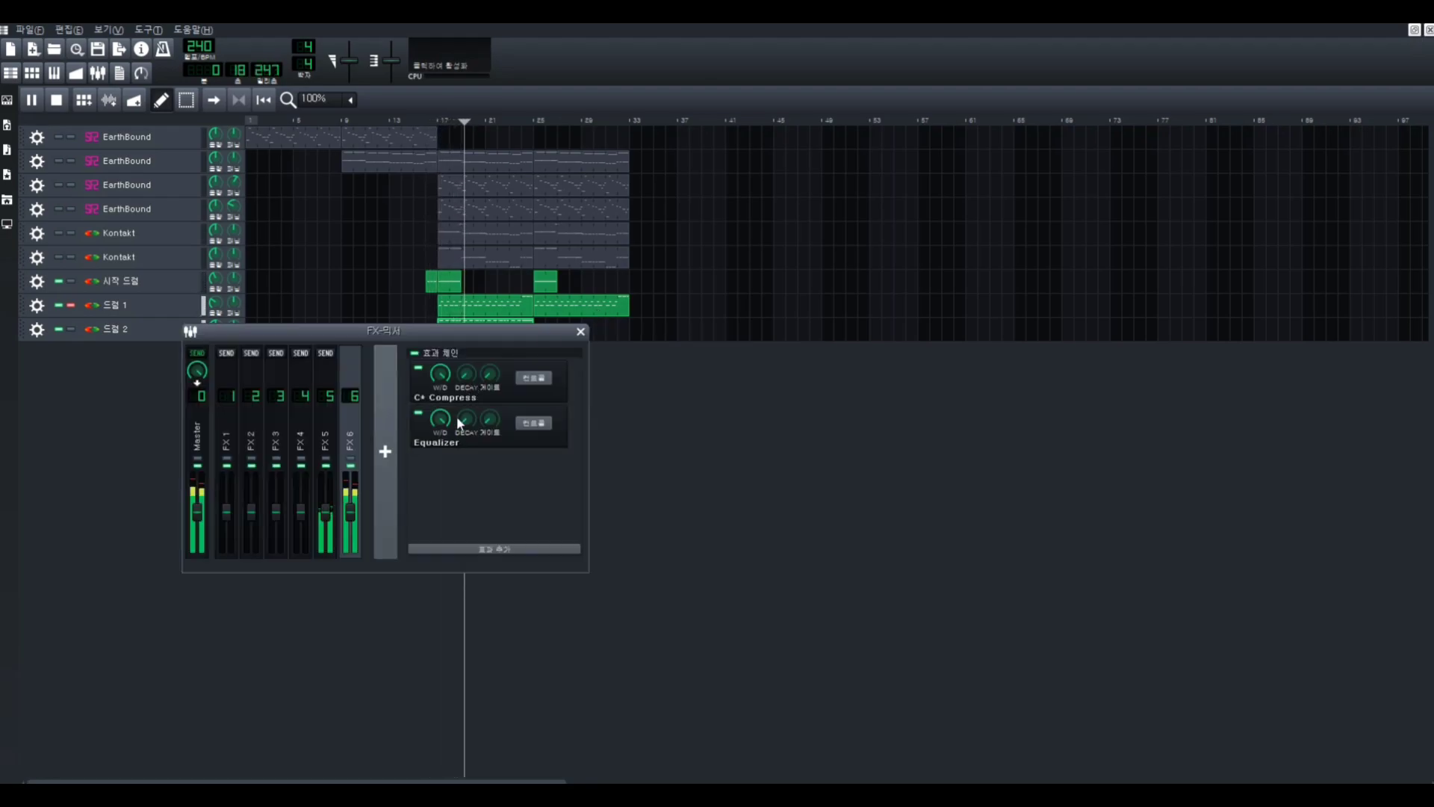
pyautogui.click(531, 423)
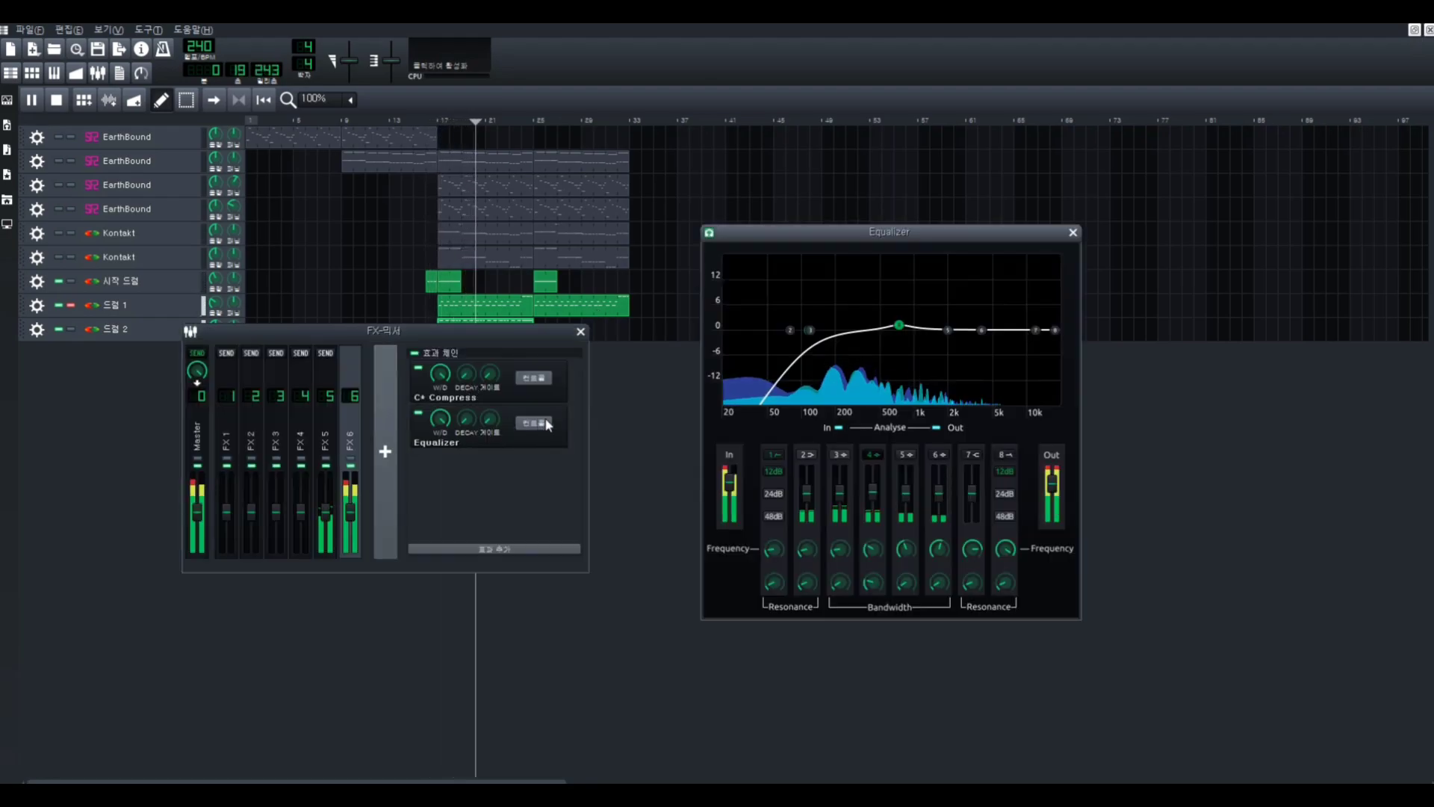
pyautogui.doubleClick(730, 485)
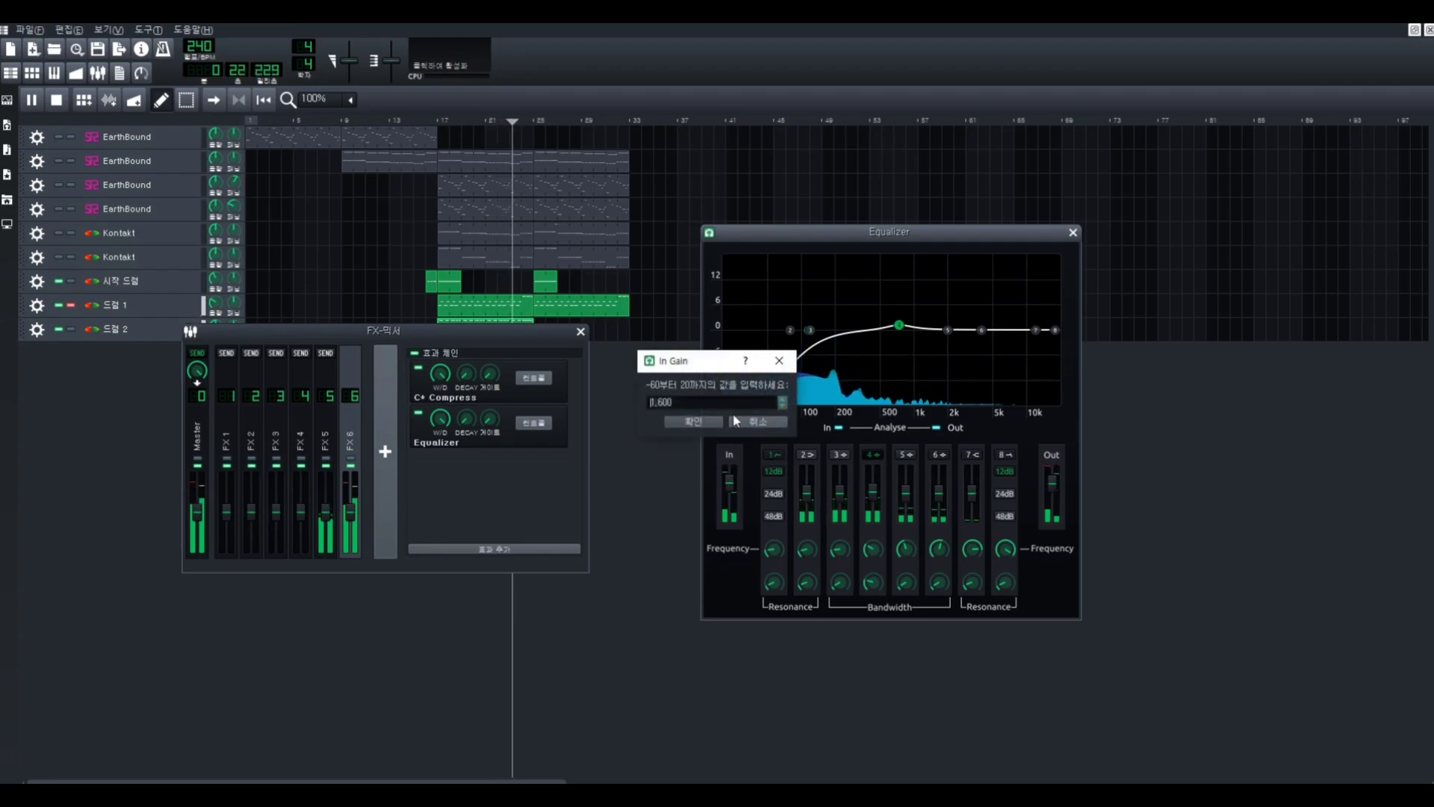
pyautogui.write('1')
pyautogui.press('Return')
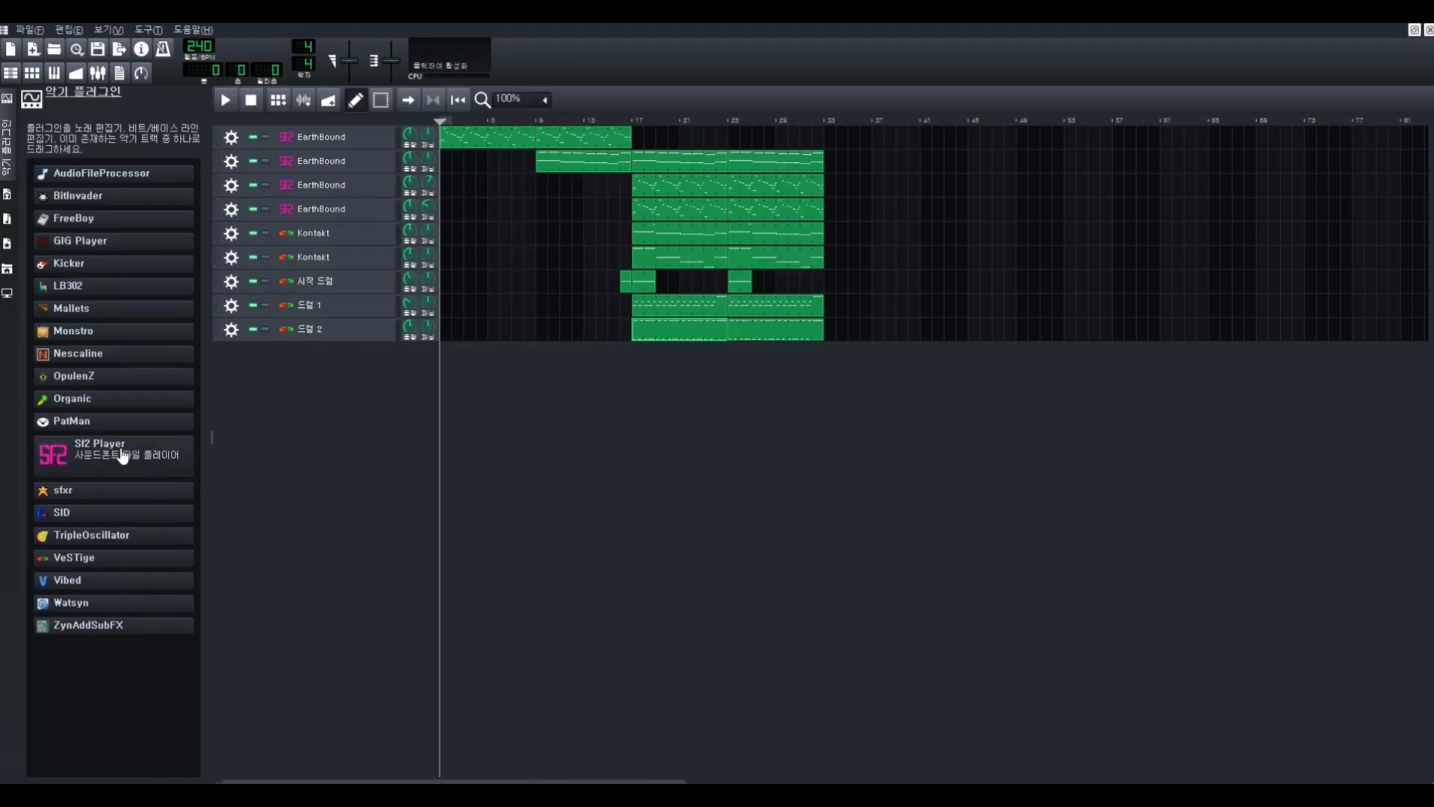
# Add an Sf2 Player track below 드럼 2 and load the SGM-V2.01.sf2 soundfont into it
pyautogui.moveTo(79, 443); pyautogui.dragTo(368, 362)
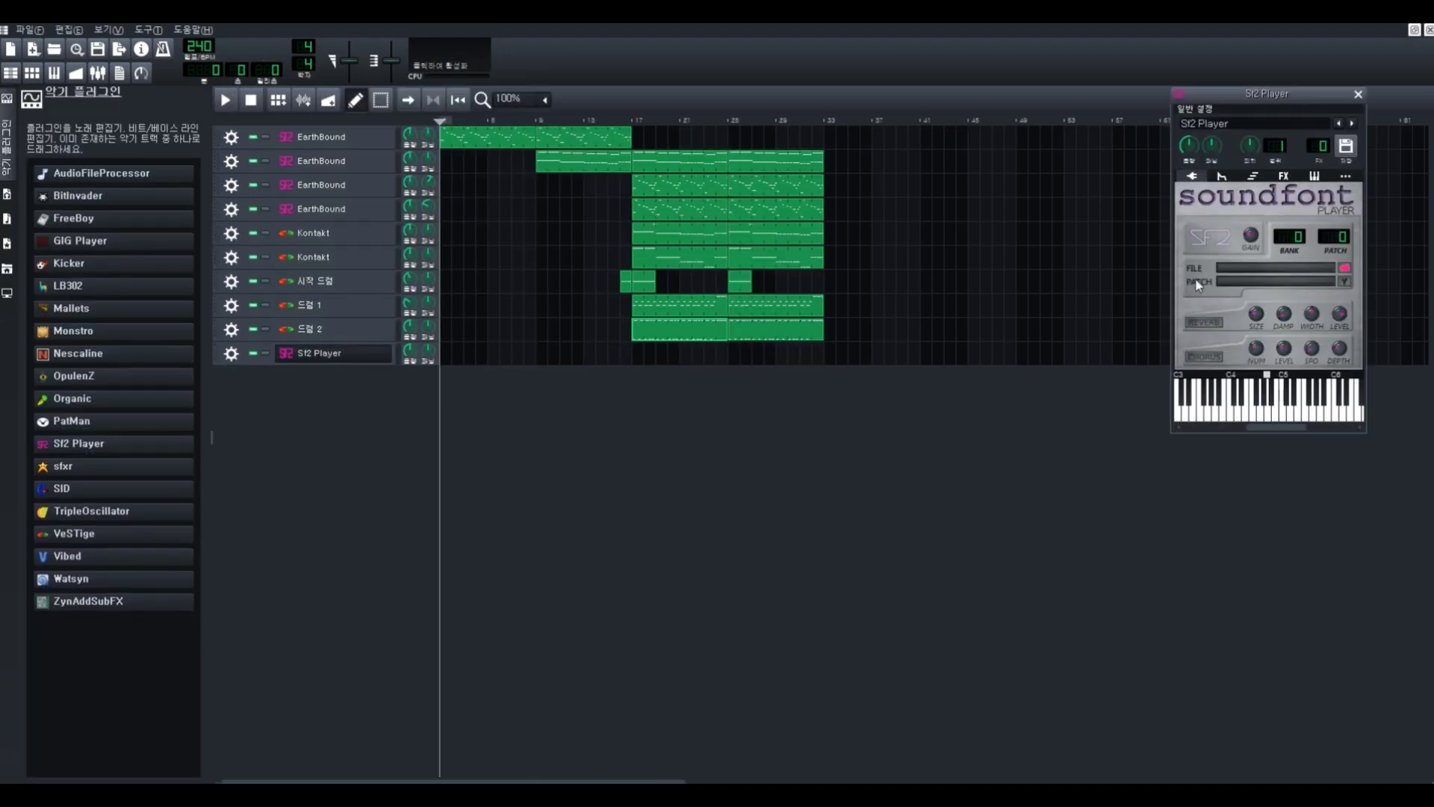
pyautogui.moveTo(1255, 93); pyautogui.dragTo(919, 239)
pyautogui.click(1008, 416)
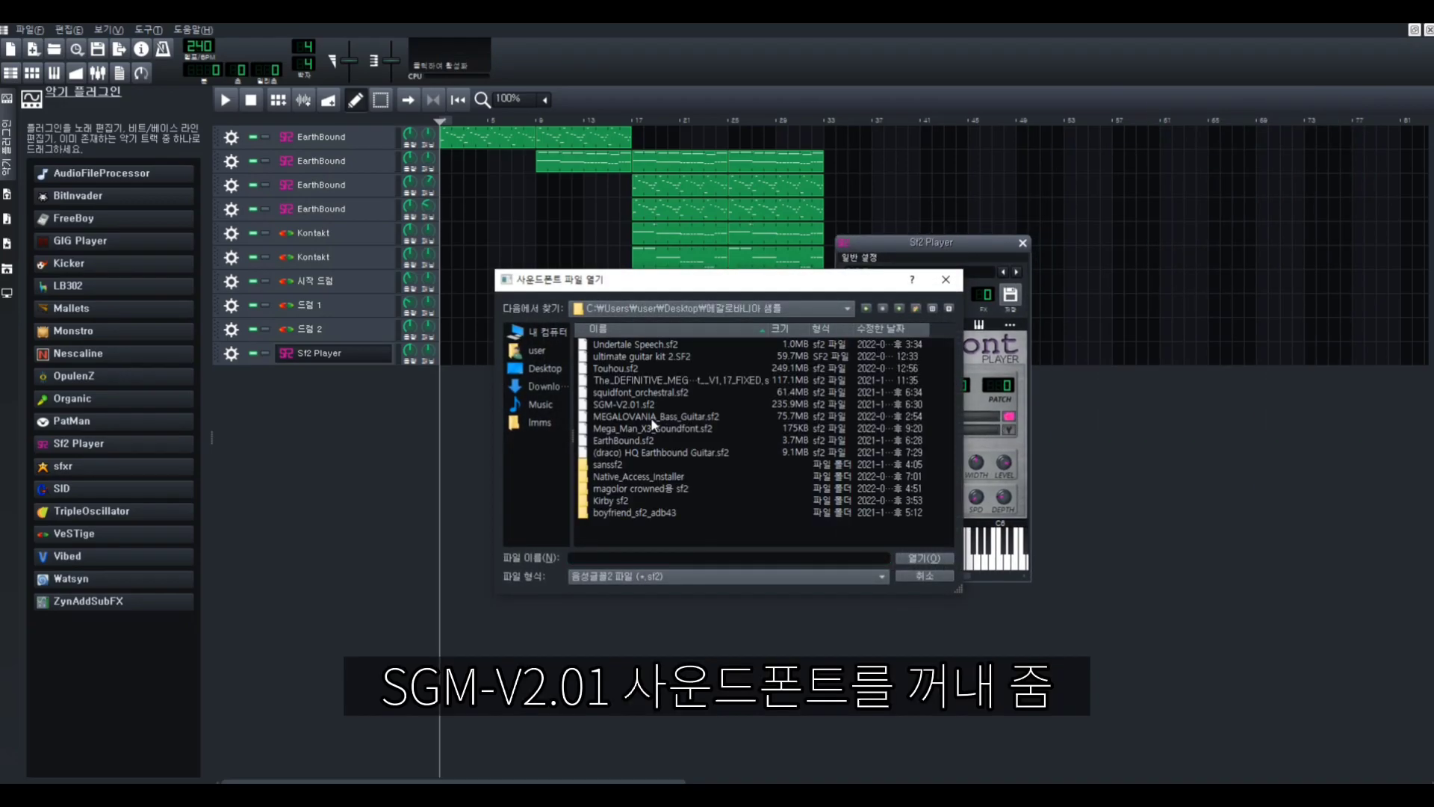
pyautogui.doubleClick(652, 405)
# Choose the Organ 3 patch for the SGM-V2 instrument and route it to FX 7
pyautogui.click(1009, 430)
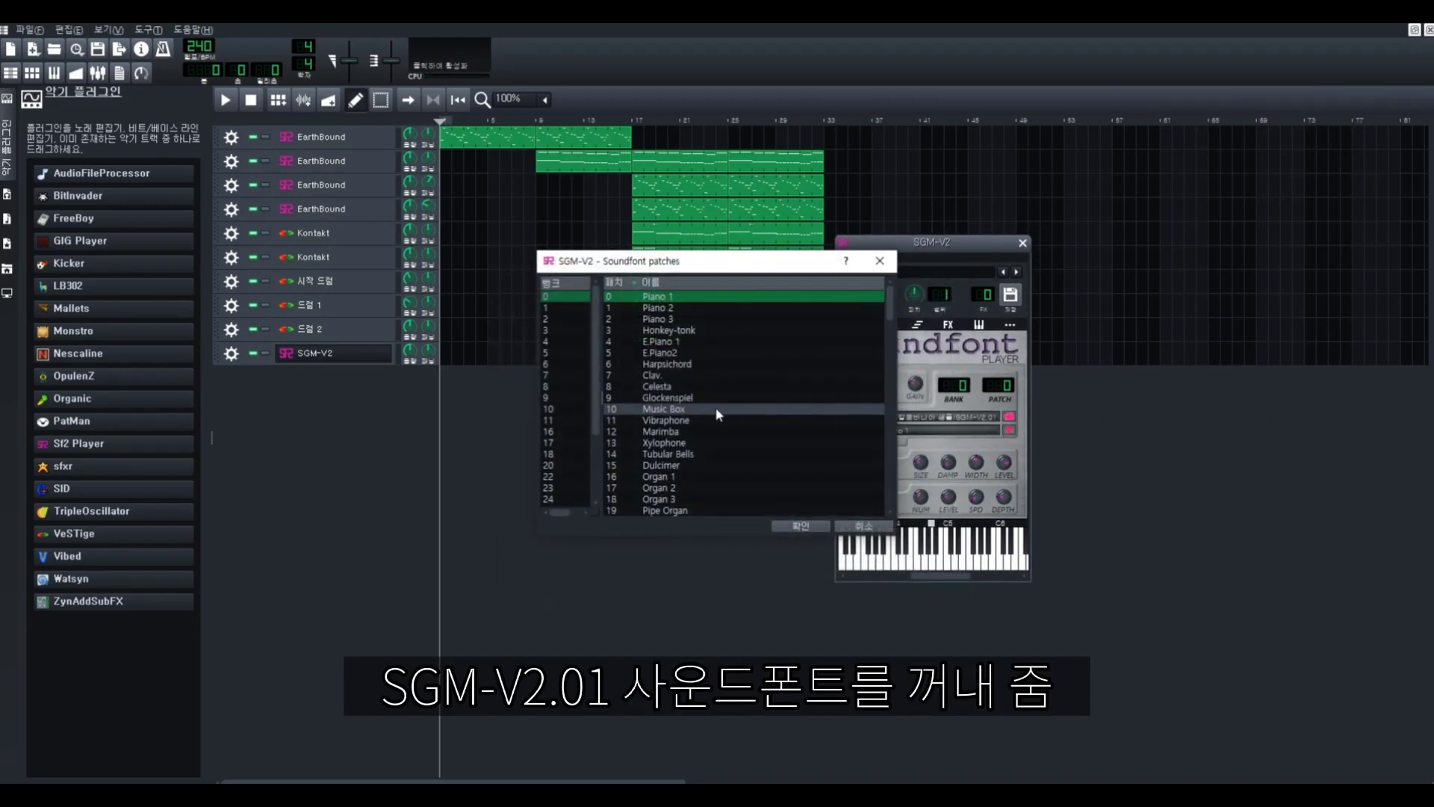
pyautogui.click(698, 393)
pyautogui.doubleClick(698, 394)
pyautogui.moveTo(910, 247); pyautogui.dragTo(772, 267)
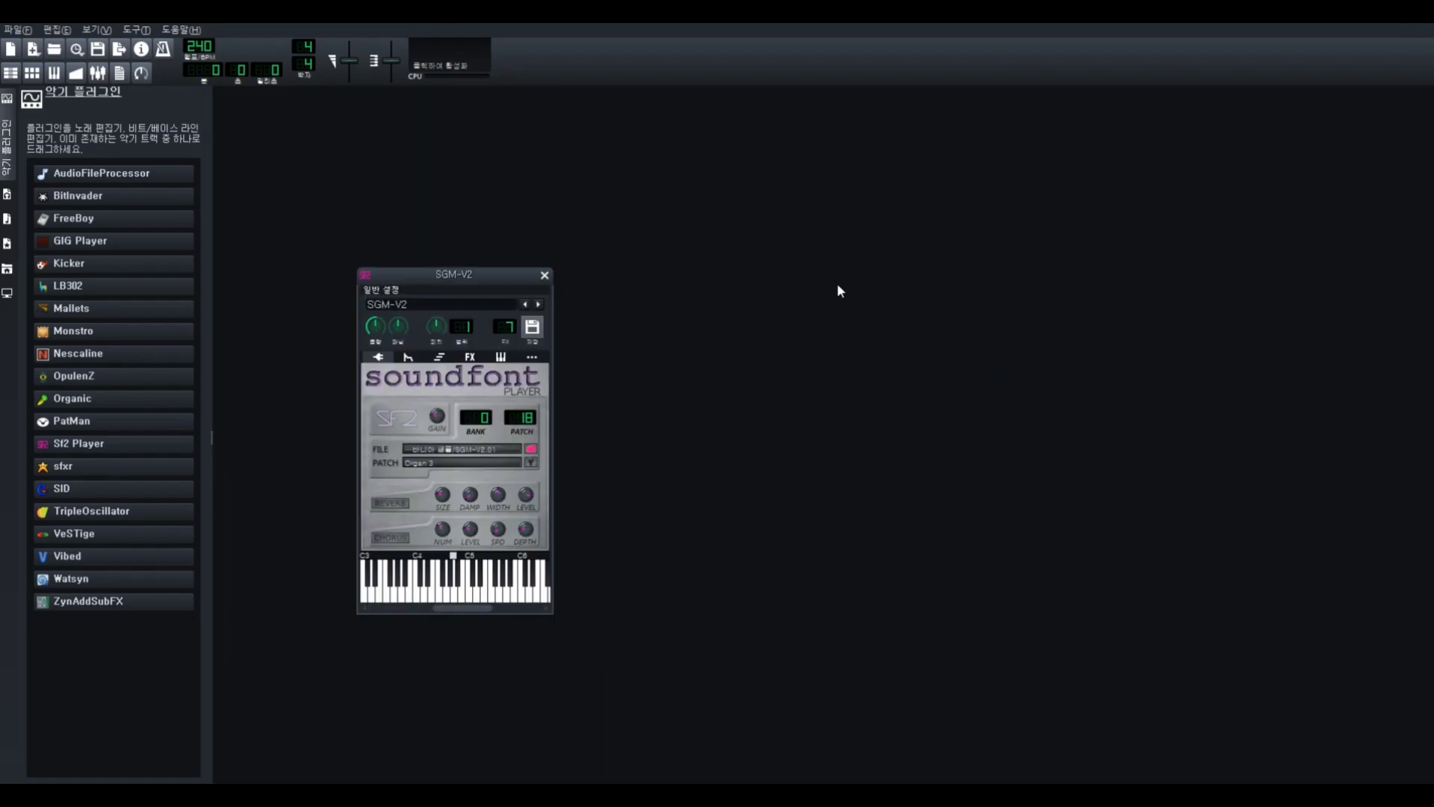
pyautogui.click(544, 276)
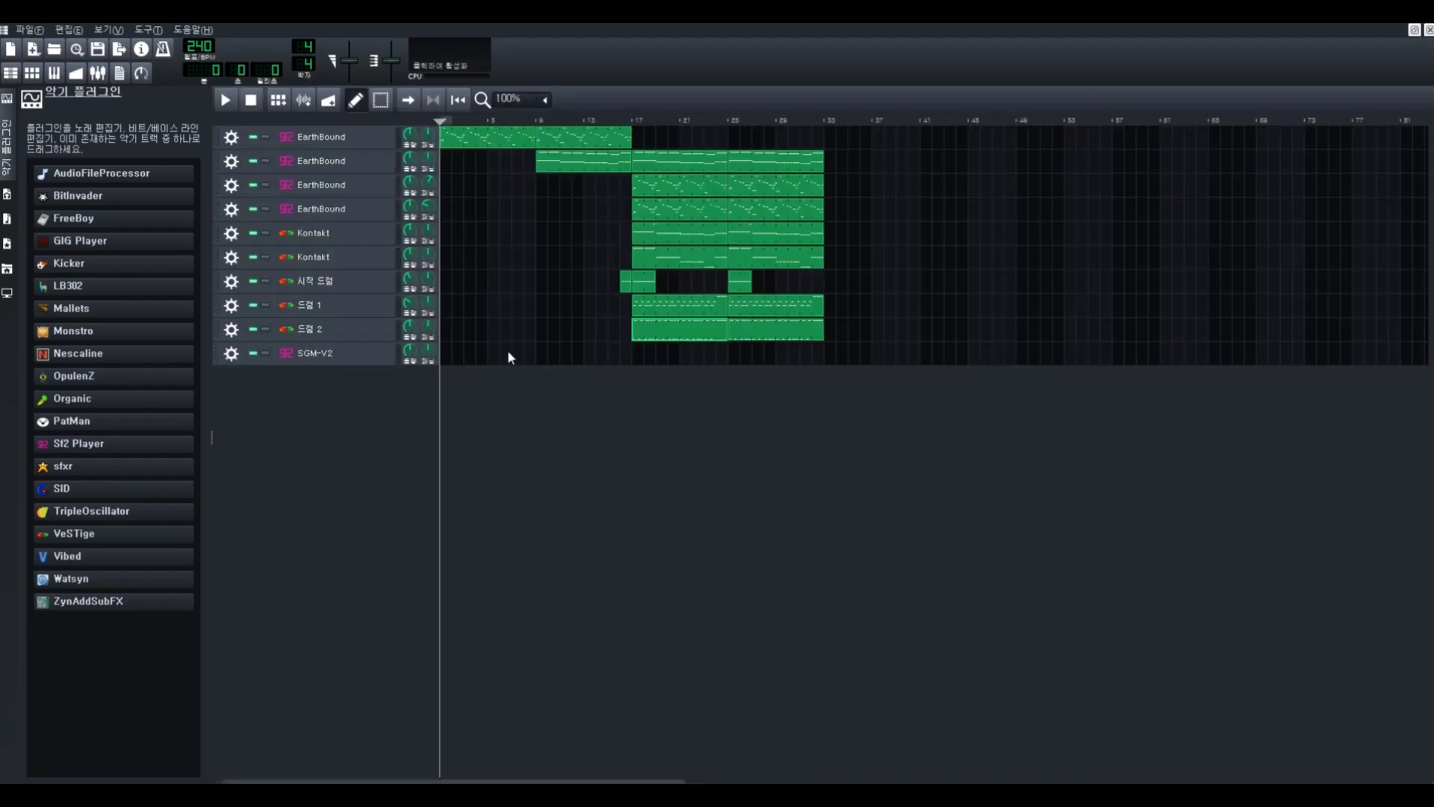
pyautogui.click(365, 358)
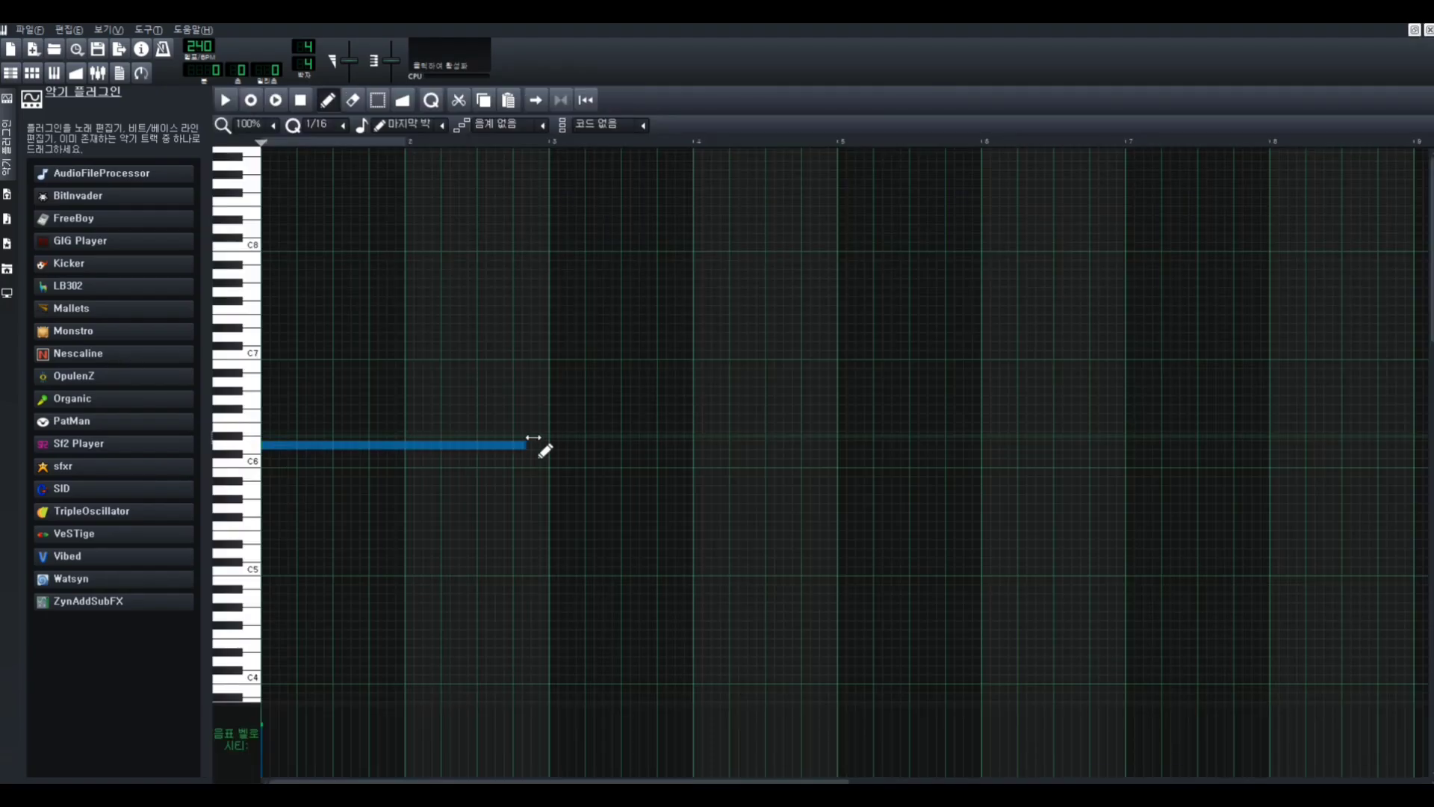
# Enter two-bar D6, C6 and B5 notes followed by one-bar A#5 and A5 notes in the SGM-V2 pattern
pyautogui.moveTo(532, 439); pyautogui.dragTo(543, 446)
pyautogui.scroll(2, 565, 448)
pyautogui.moveTo(635, 781); pyautogui.dragTo(784, 781)
pyautogui.moveTo(949, 448); pyautogui.dragTo(971, 449)
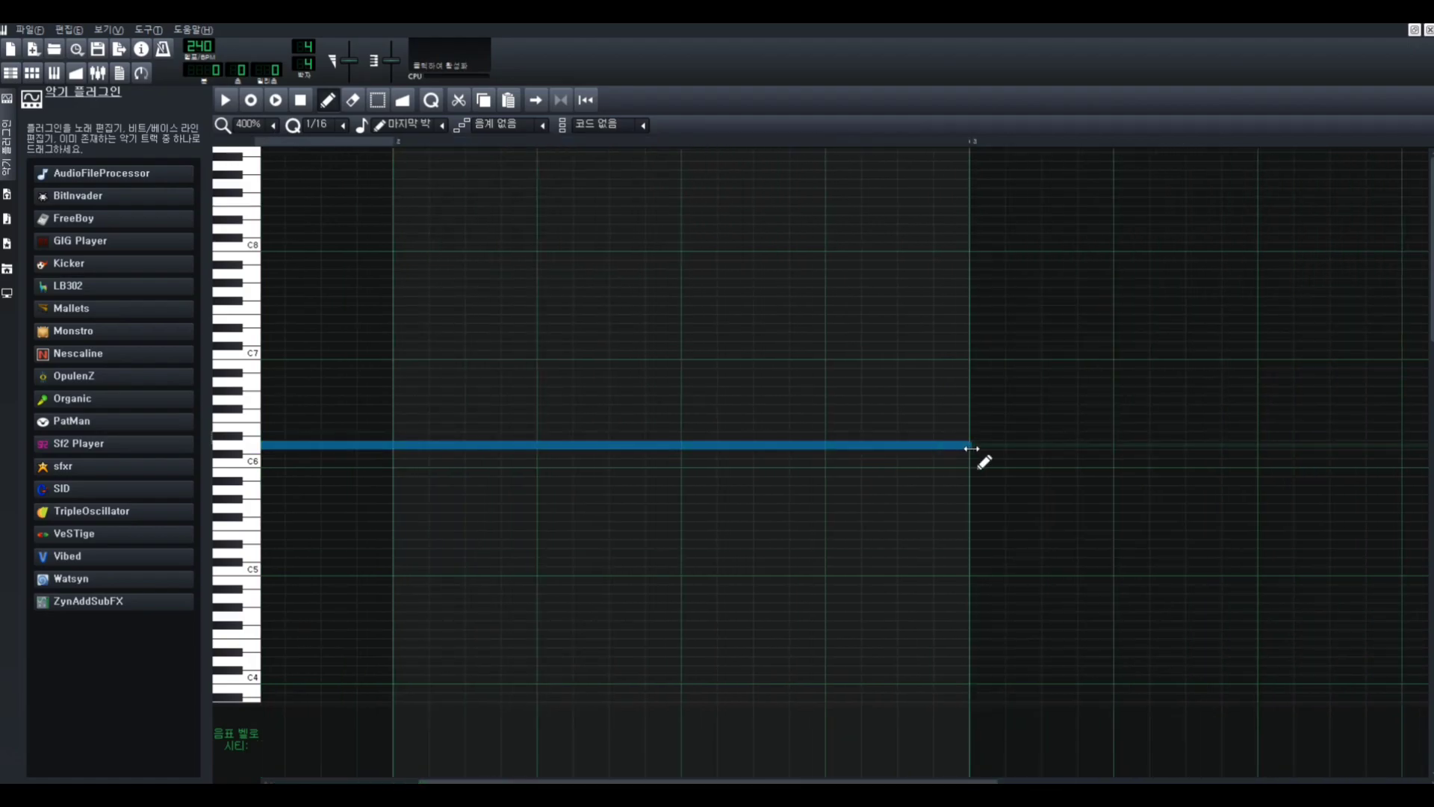
pyautogui.scroll(-2, 956, 451)
pyautogui.click(557, 462)
pyautogui.click(840, 472)
pyautogui.click(1129, 482)
pyautogui.scroll(-1, 1075, 506)
pyautogui.moveTo(836, 482); pyautogui.dragTo(764, 484)
pyautogui.click(767, 491)
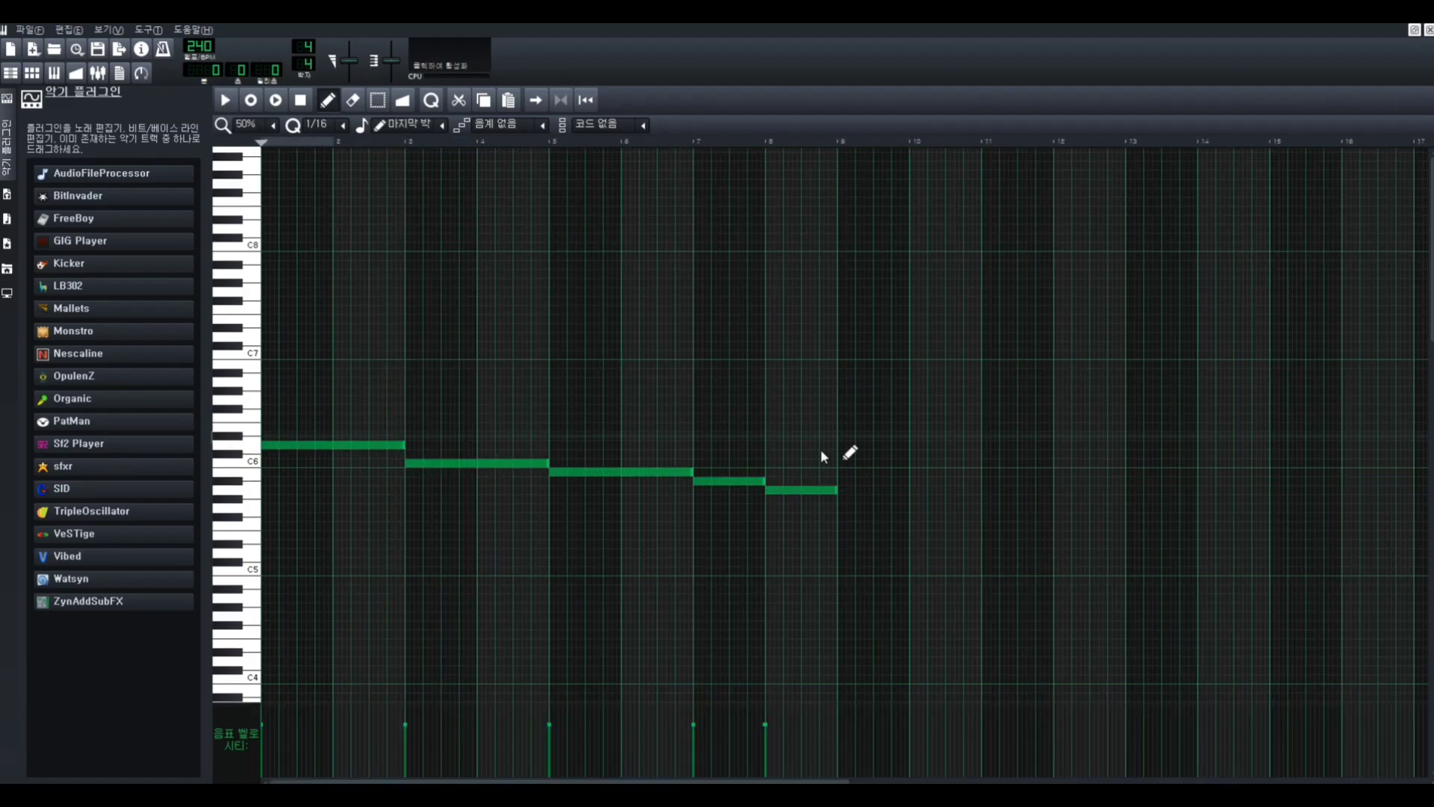
# Duplicate the whole organ line one octave lower, starting on D5
pyautogui.hotkey('ctrl', 'a')
pyautogui.hotkey('ctrl', 'c')
pyautogui.hotkey('ctrl', 'v')
pyautogui.moveTo(292, 446); pyautogui.dragTo(292, 552)
# Fill the organ chords with A5 and F5 in bars 1–2, G5 and E5 in bars 3–4, and G5 and D5 in bars 5–6
pyautogui.scroll(1, 345, 477)
pyautogui.click(266, 491)
pyautogui.click(264, 526)
pyautogui.click(555, 509)
pyautogui.click(554, 535)
pyautogui.click(852, 510)
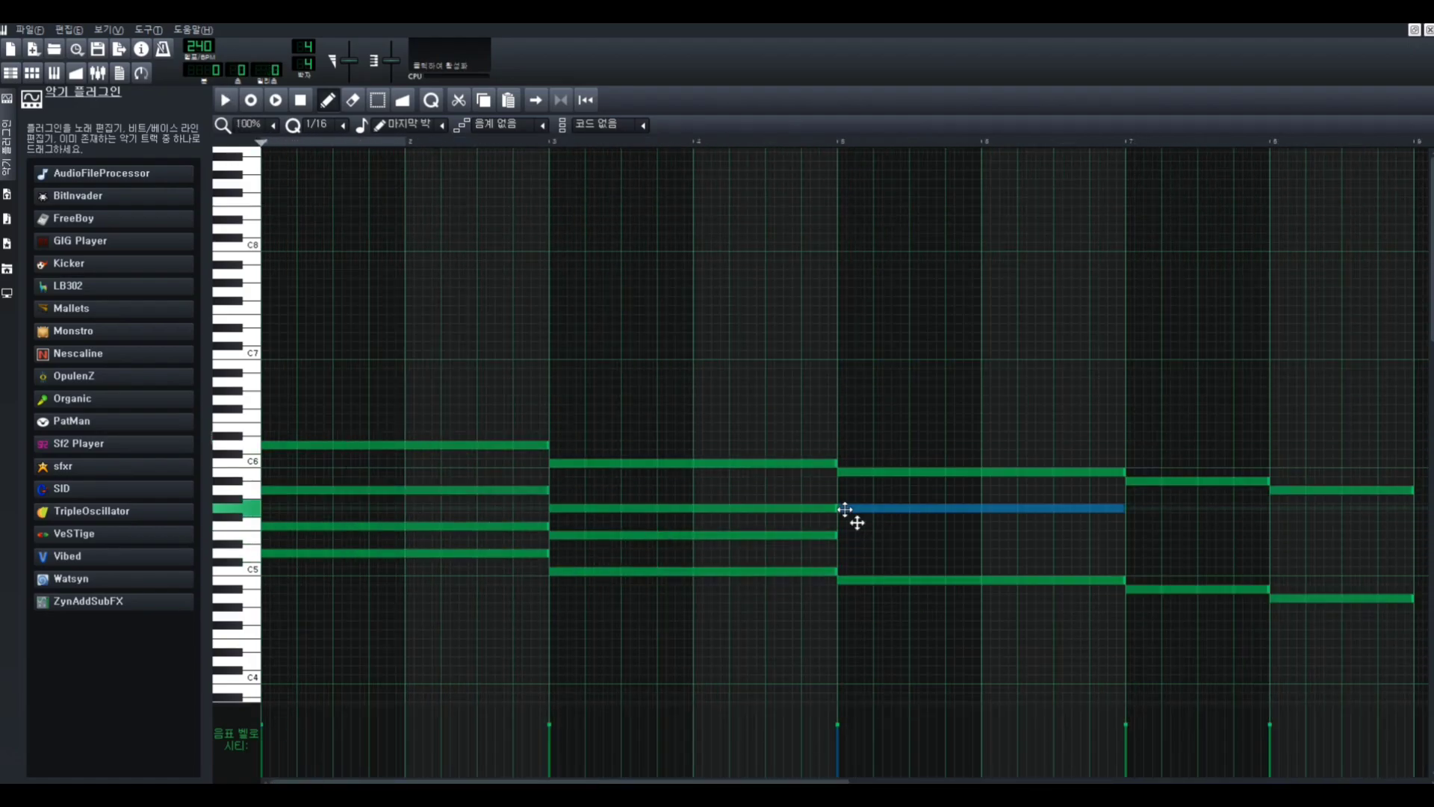
pyautogui.moveTo(851, 510); pyautogui.dragTo(843, 509)
pyautogui.click(843, 553)
# Add F5 and D5 in bar 7 and E5, C5 and E6 in bar 8 of the organ chords, then play the pattern
pyautogui.click(1138, 482)
pyautogui.click(1133, 527)
pyautogui.click(1276, 535)
pyautogui.click(1131, 553)
pyautogui.click(1273, 571)
pyautogui.click(1272, 436)
pyautogui.moveTo(1271, 434); pyautogui.dragTo(1270, 427)
pyautogui.scroll(-1, 971, 432)
pyautogui.press('space')
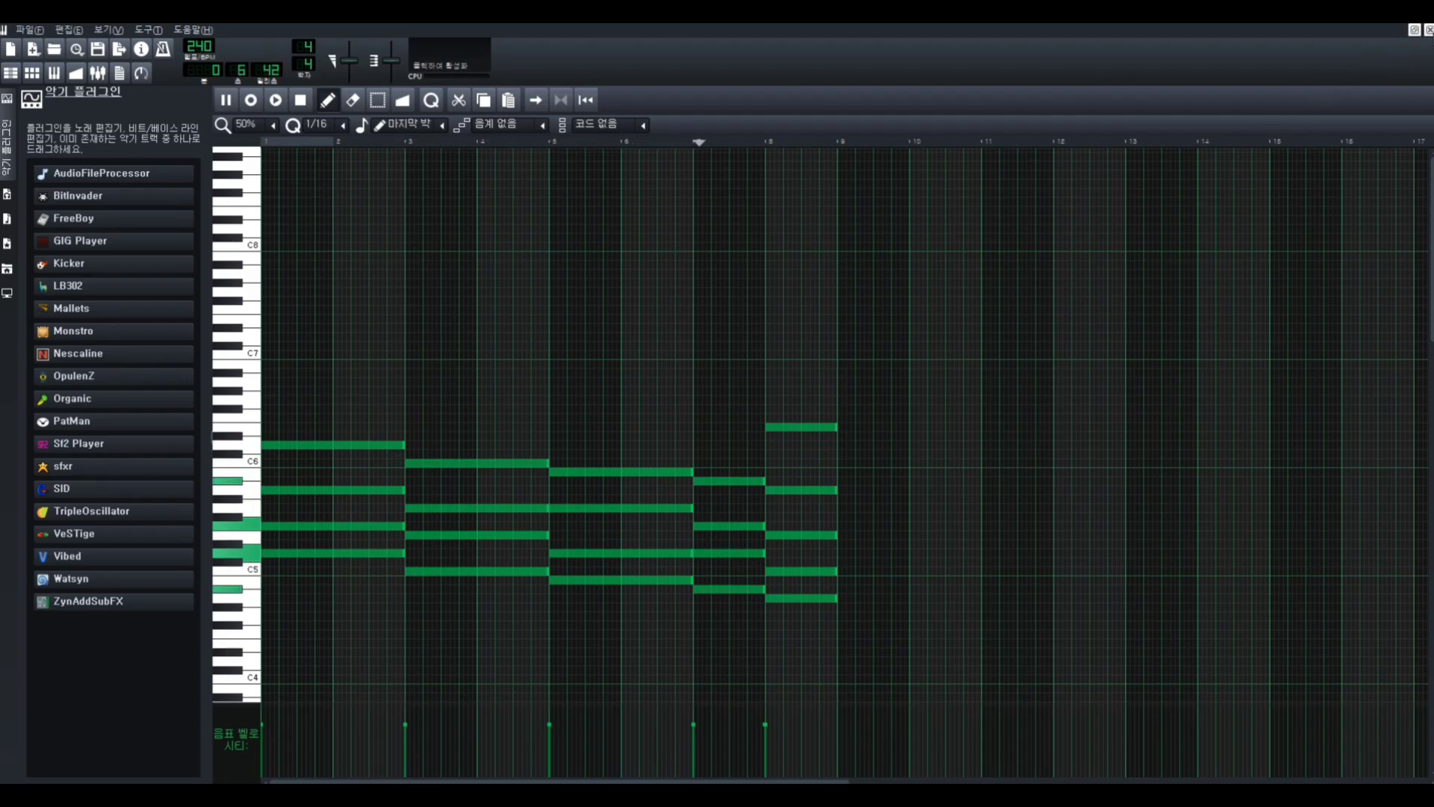
# Duplicate the SGM-V2 organ pattern to bar 25 while playing the song from just before bar 17
pyautogui.click(1430, 30)
pyautogui.click(612, 121)
pyautogui.press('space')
pyautogui.moveTo(717, 354); pyautogui.dragTo(737, 357)
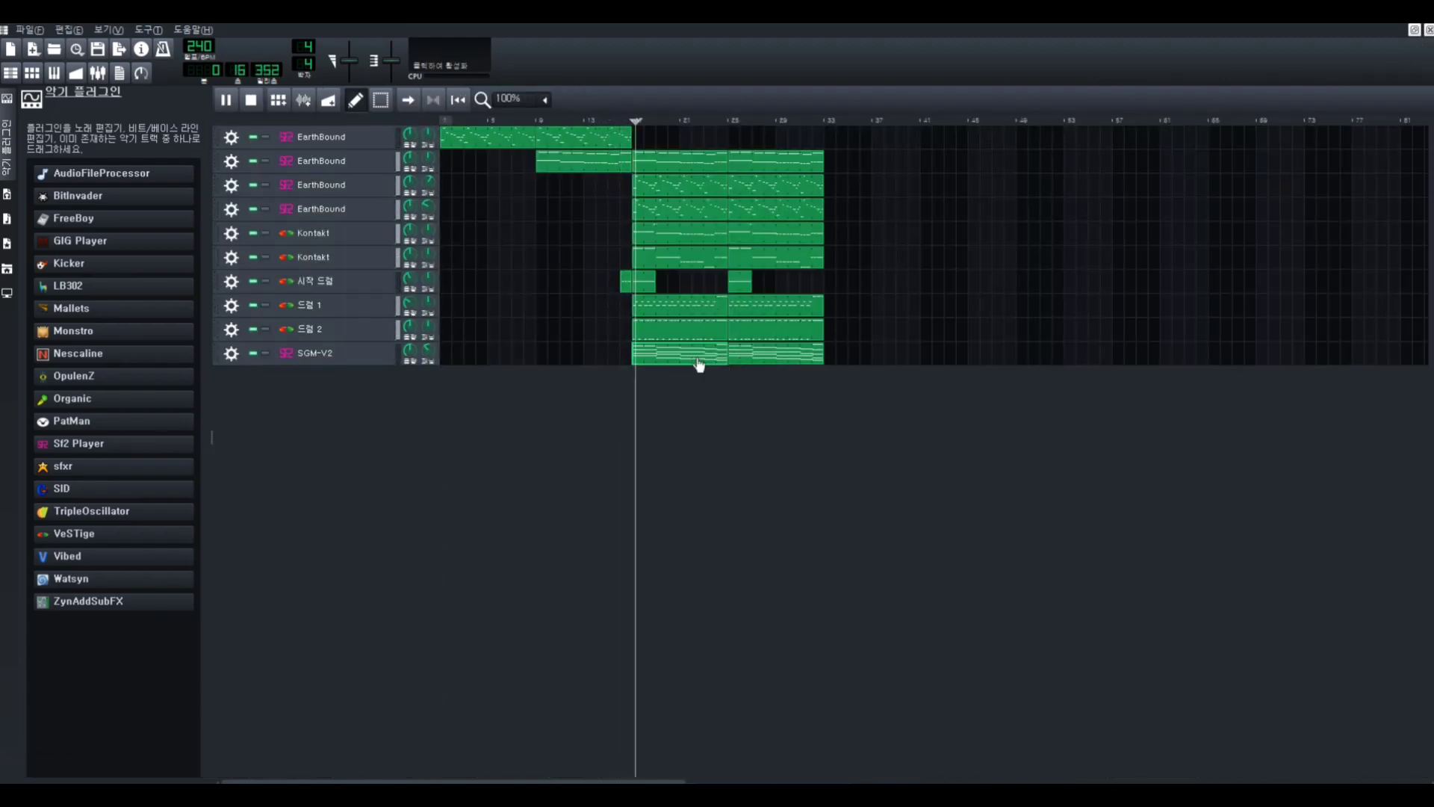
pyautogui.doubleClick(739, 355)
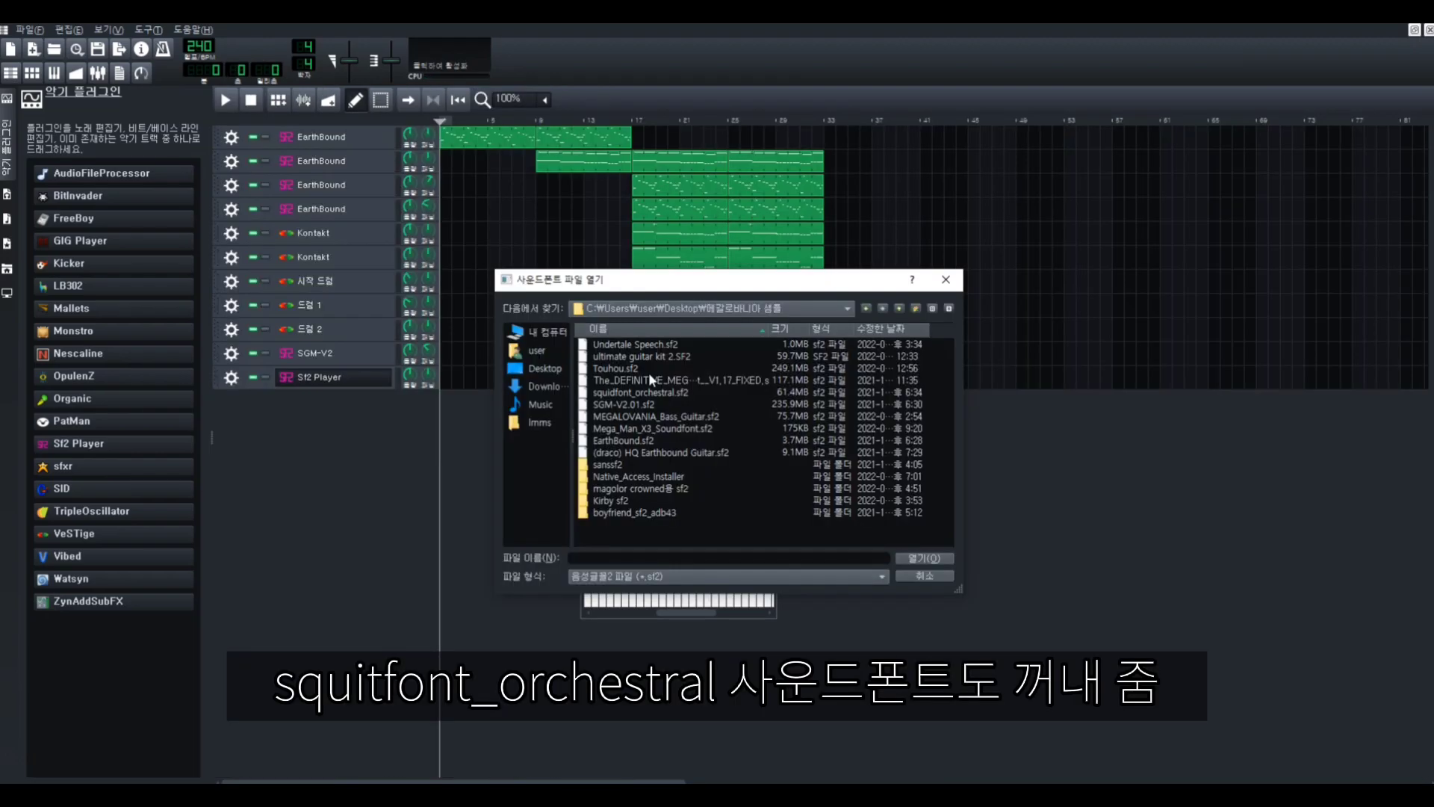
# Load squidfont_orchestral.sf2 into the new Sf2 Player track and add a Calf Reverb LADSPA effect in the mixer
pyautogui.doubleClick(647, 389)
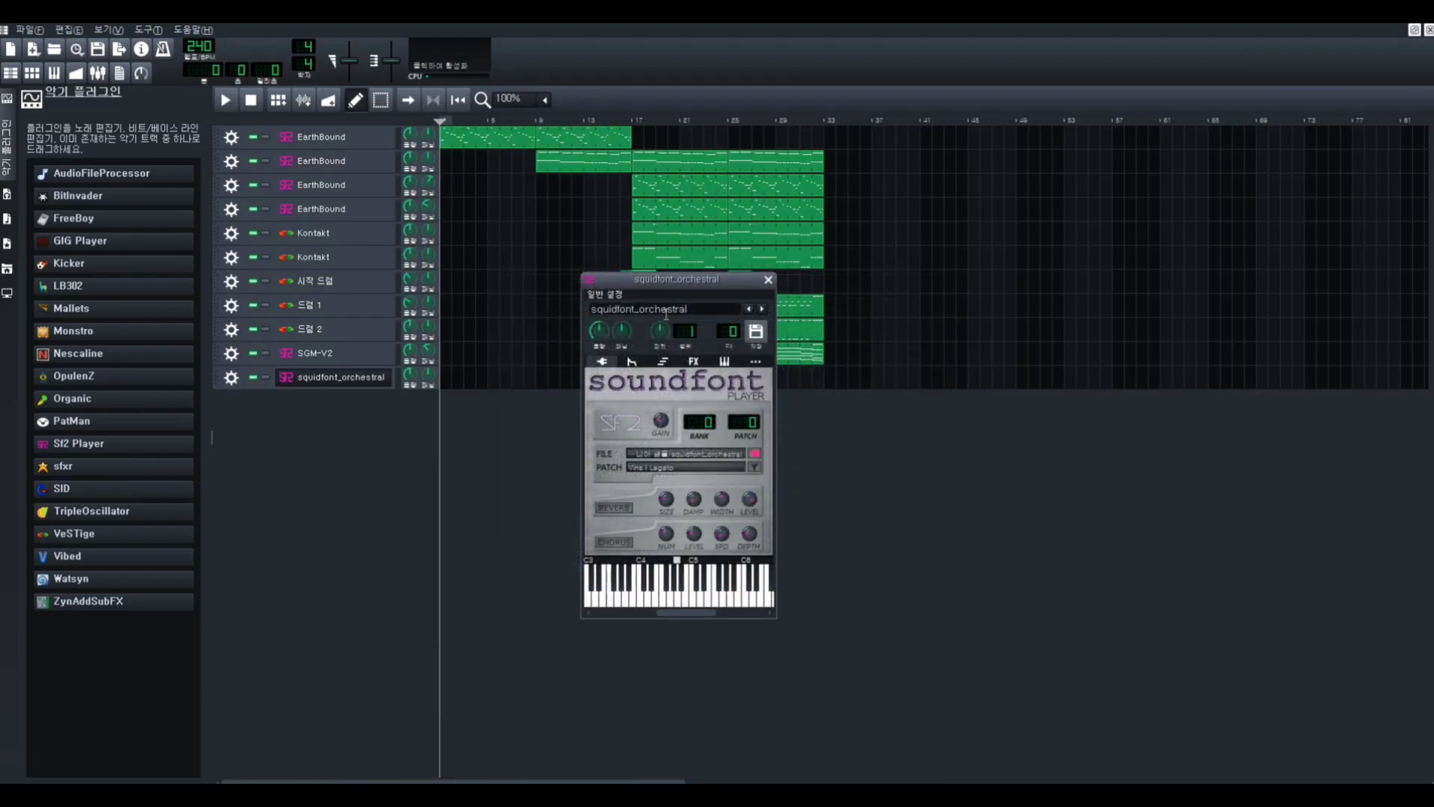
pyautogui.click(614, 455)
pyautogui.doubleClick(657, 308)
pyautogui.moveTo(551, 273); pyautogui.dragTo(664, 281)
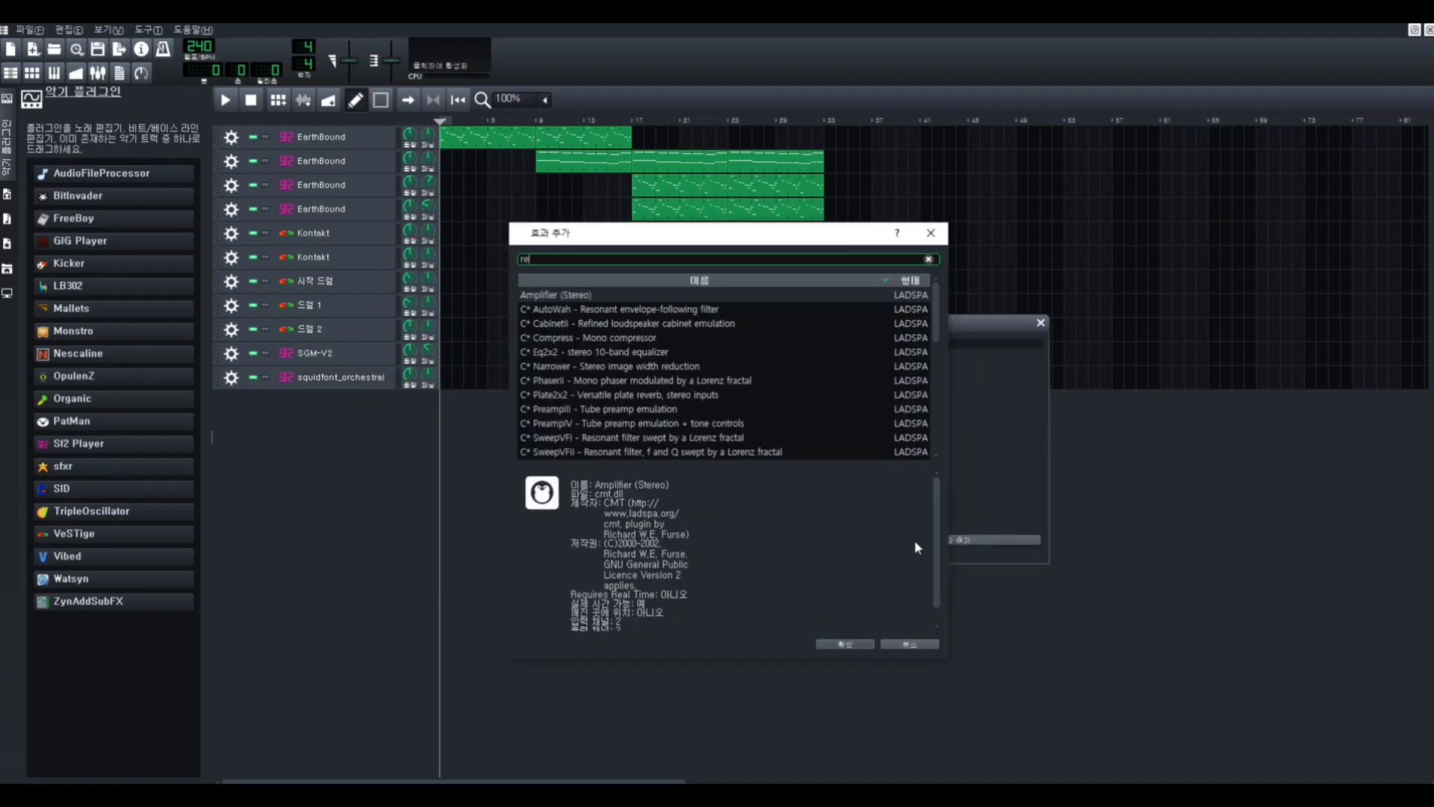
pyautogui.write('rever')
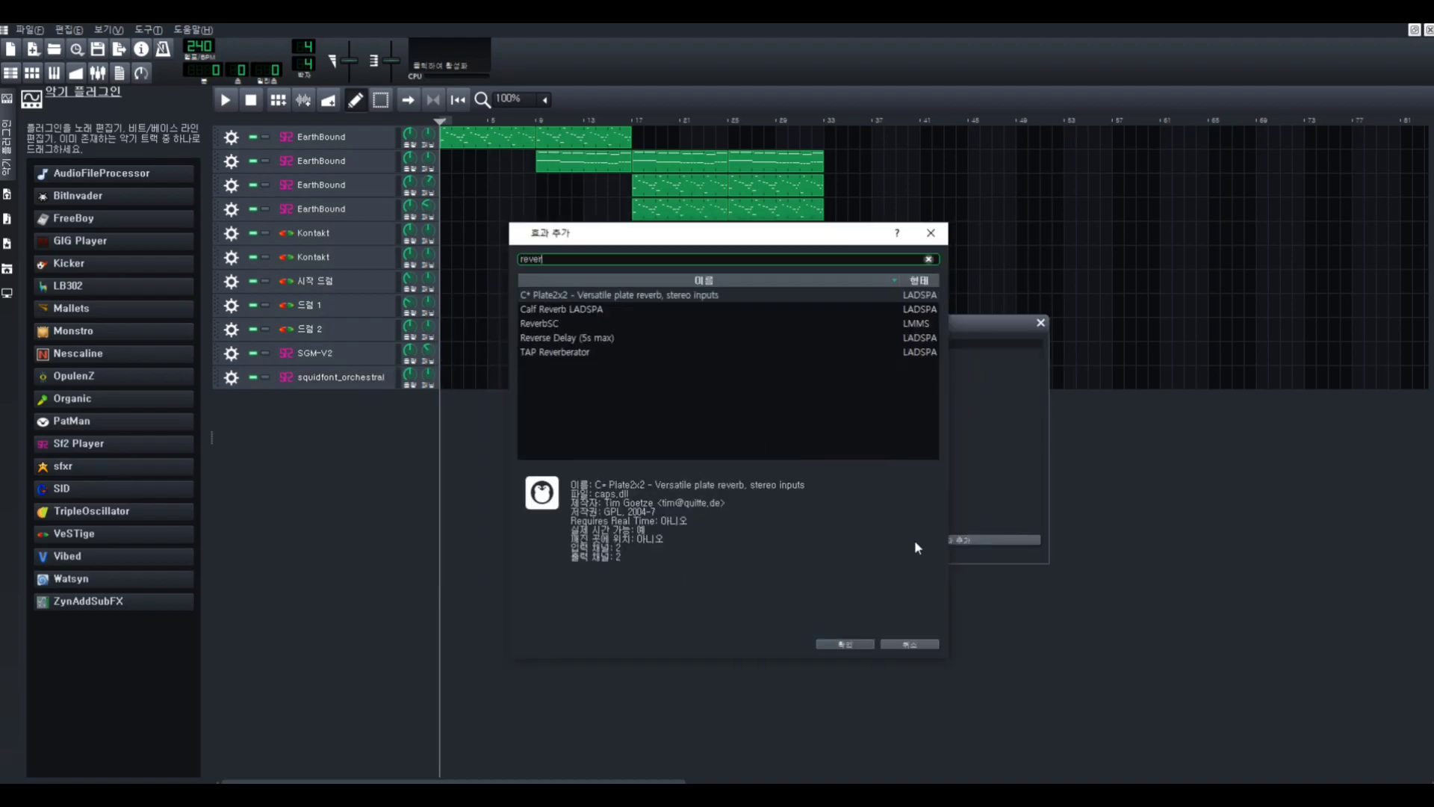
pyautogui.doubleClick(580, 306)
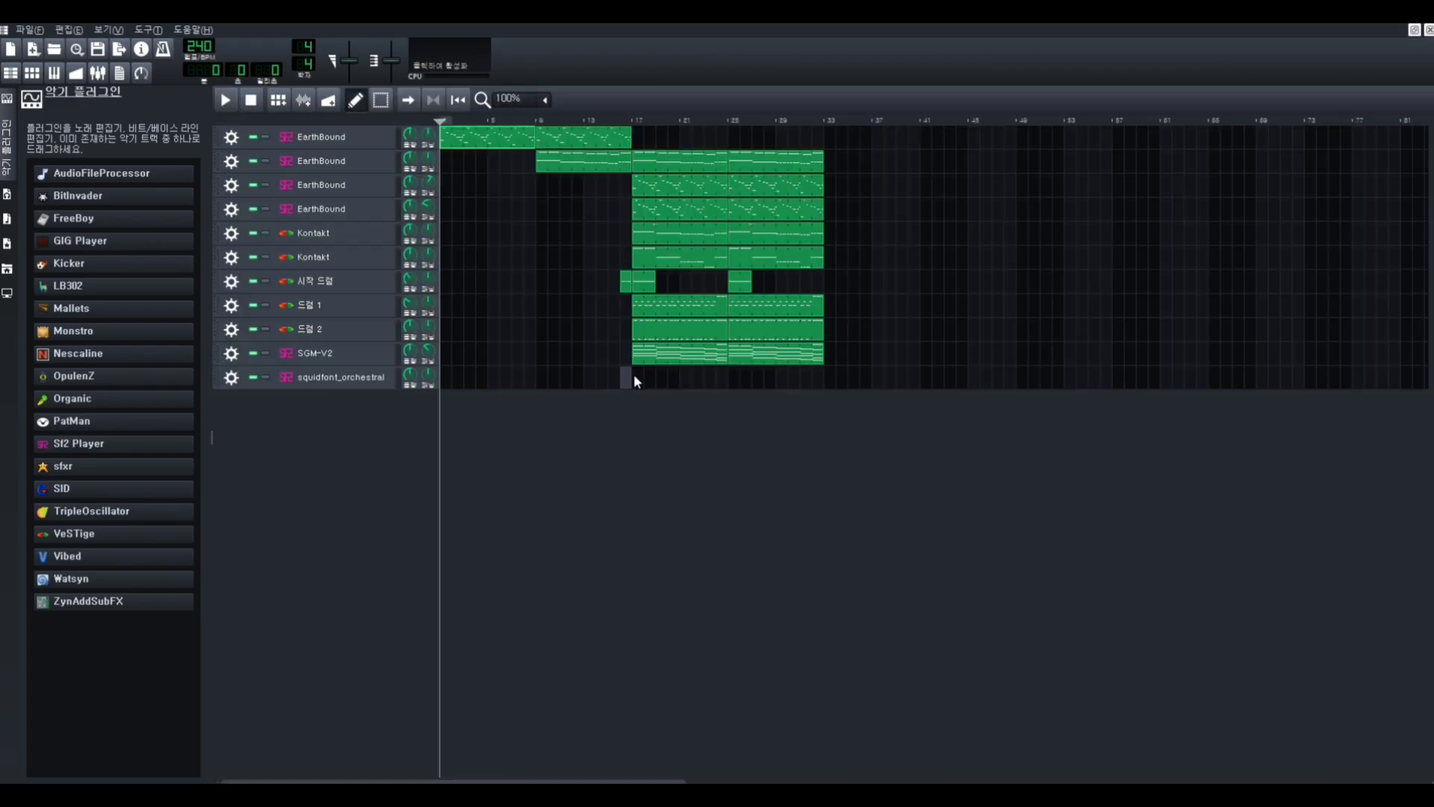
# Create a pattern at bar 17 on the squidfont_orchestral track and open it for note editing
pyautogui.rightClick(634, 374)
pyautogui.click(640, 383)
pyautogui.click(639, 377)
pyautogui.rightClick(639, 376)
pyautogui.click(652, 382)
# Paste the copied melody into the squidfont_orchestral pattern and duplicate it one octave lower, starting on D4
pyautogui.hotkey('ctrl', 'v')
pyautogui.click(997, 294)
pyautogui.rightClick(997, 294)
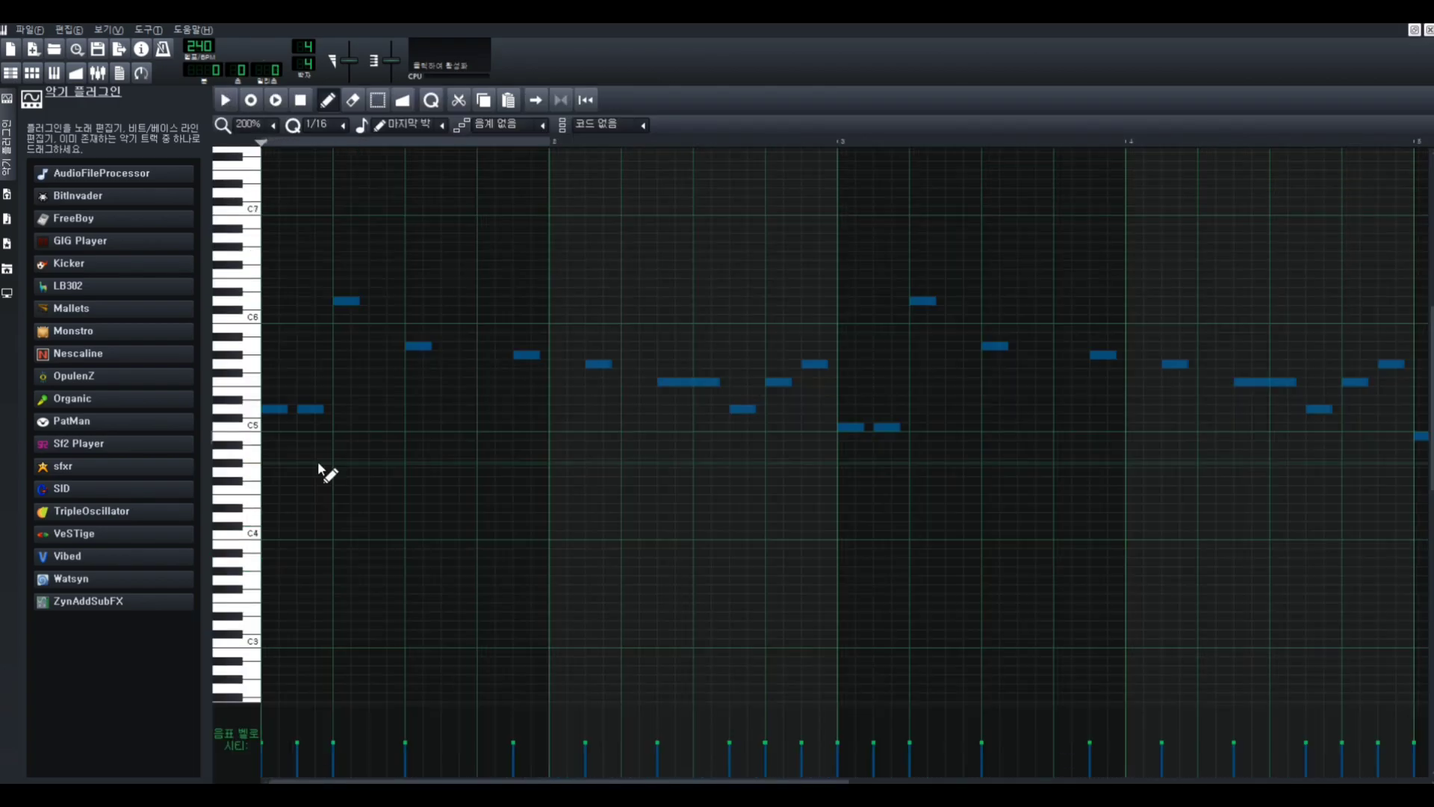
pyautogui.hotkey('ctrl', 'v')
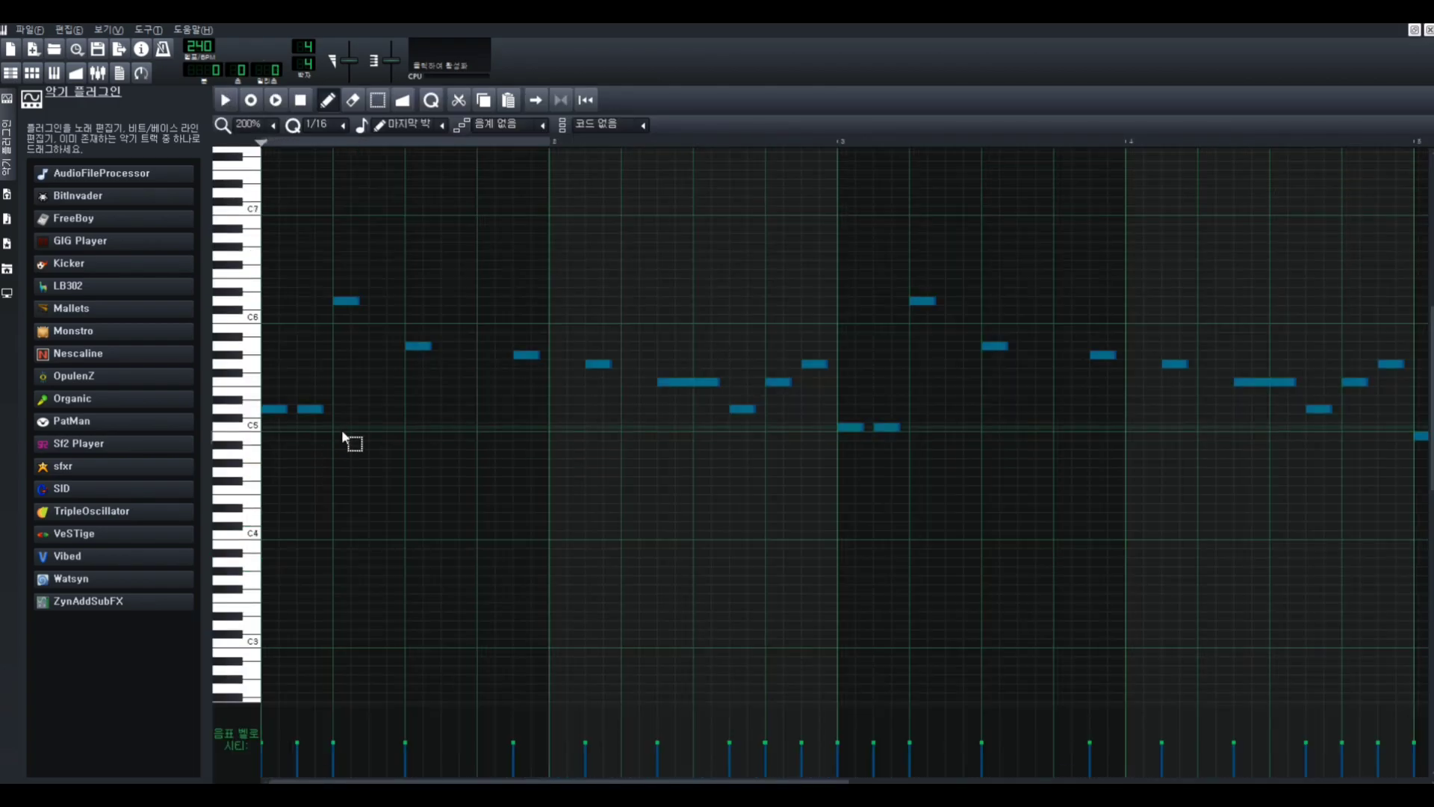
pyautogui.moveTo(304, 409); pyautogui.dragTo(292, 518)
pyautogui.click(657, 560)
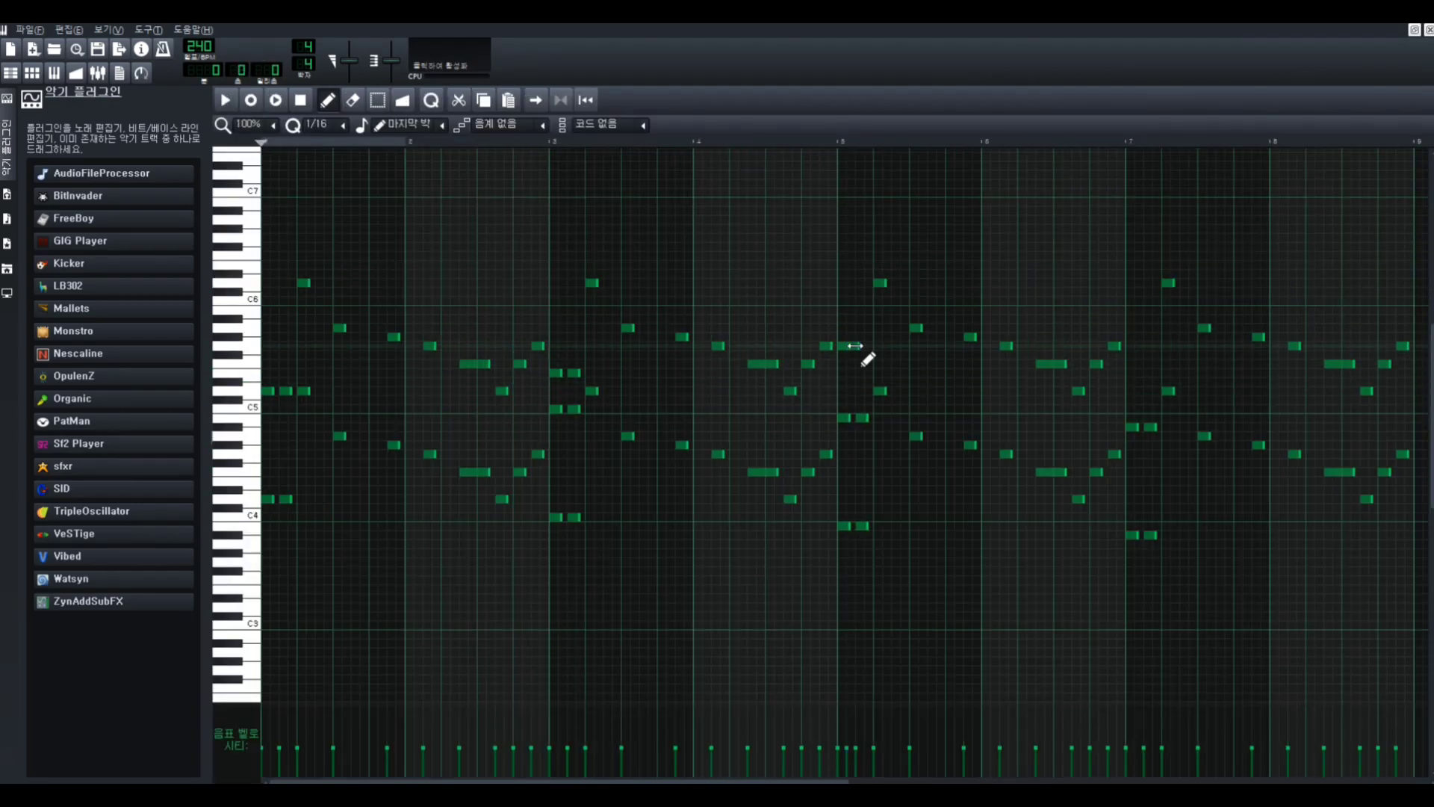
# Add G5 harmony notes at the start of bar 5 and G5, D6 and D5 notes in bar 7, then play the pattern
pyautogui.moveTo(855, 346); pyautogui.dragTo(864, 346)
pyautogui.click(753, 142)
pyautogui.press('space')
pyautogui.press('space')
pyautogui.click(1132, 347)
pyautogui.click(1133, 283)
pyautogui.click(1151, 283)
pyautogui.click(1134, 390)
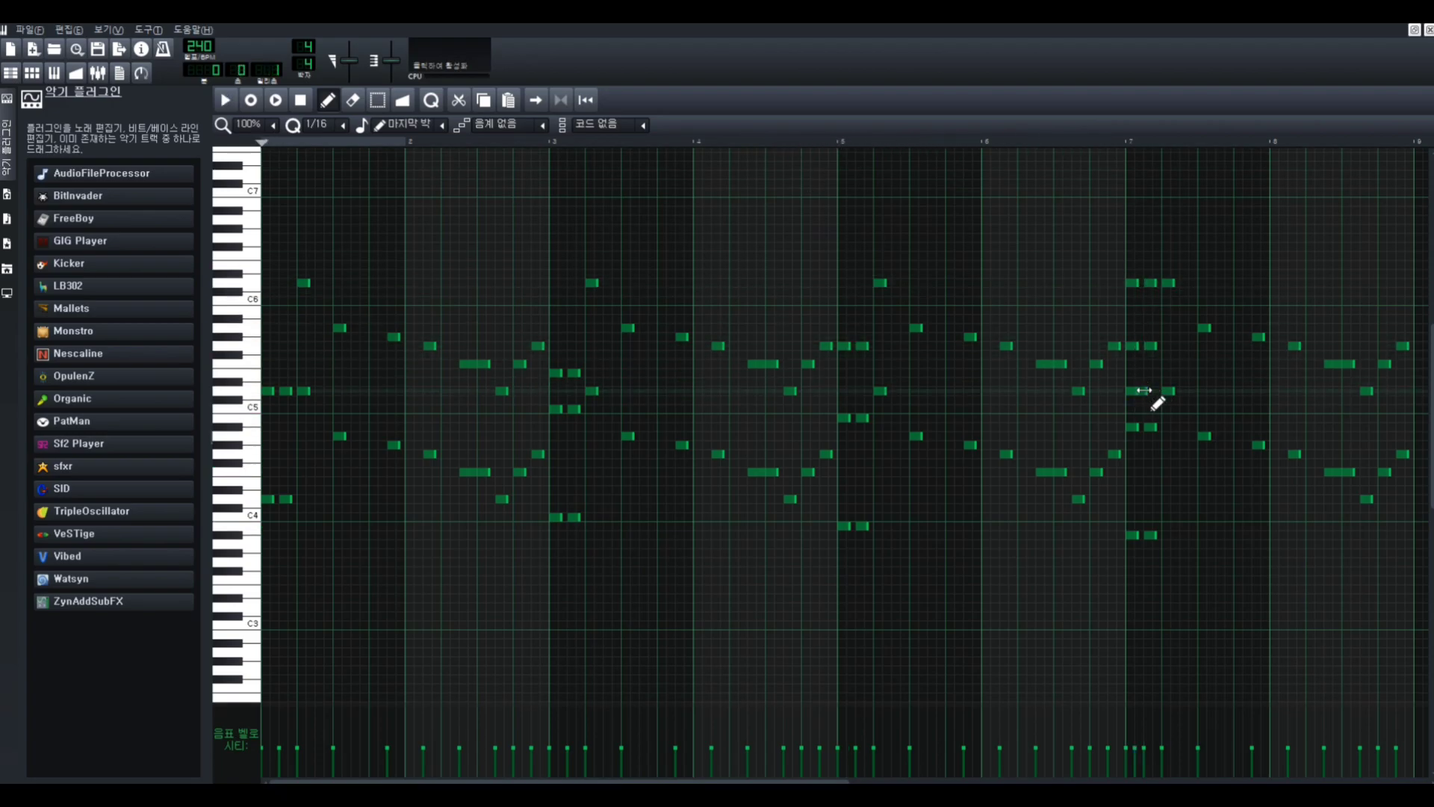
pyautogui.press('space')
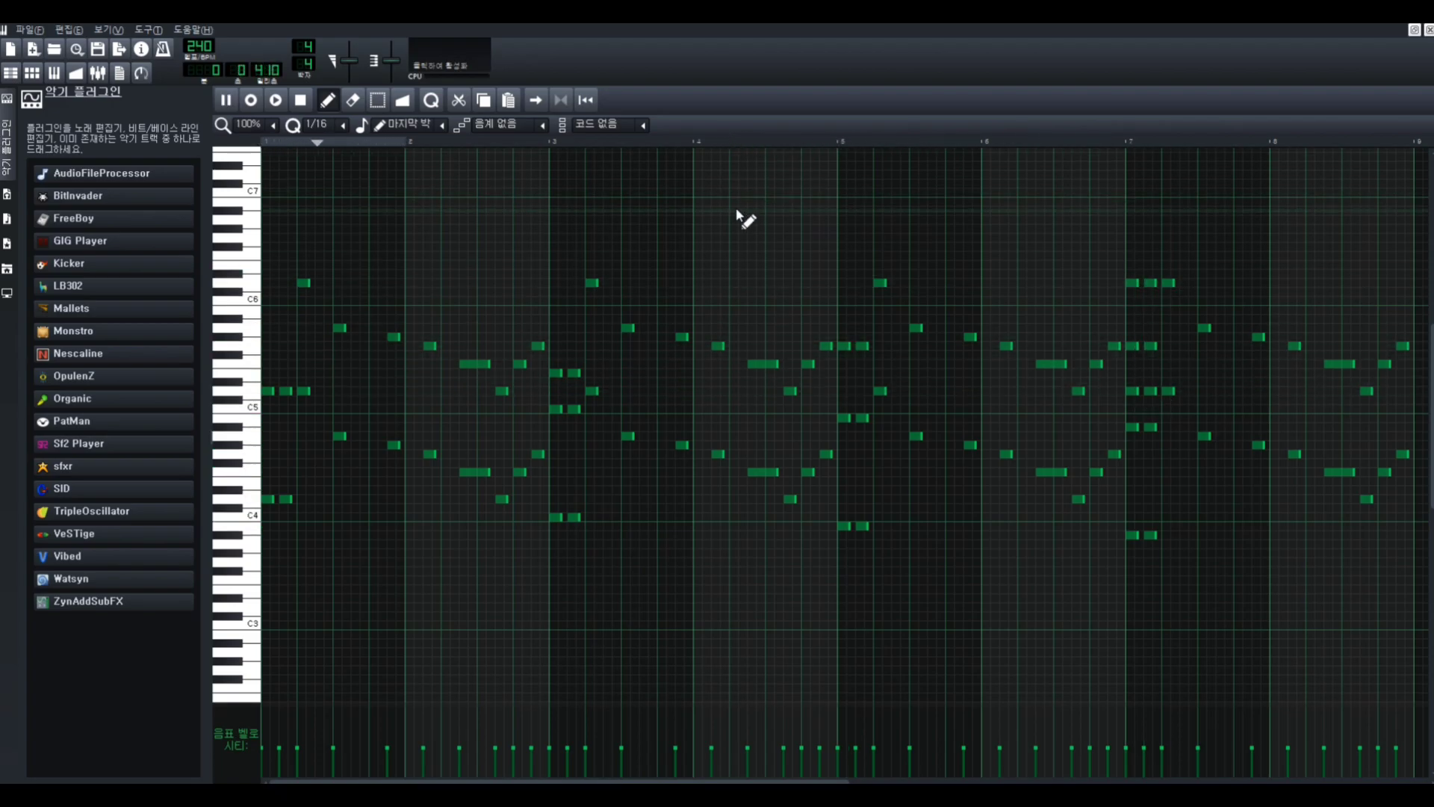
pyautogui.scroll(-1, 739, 231)
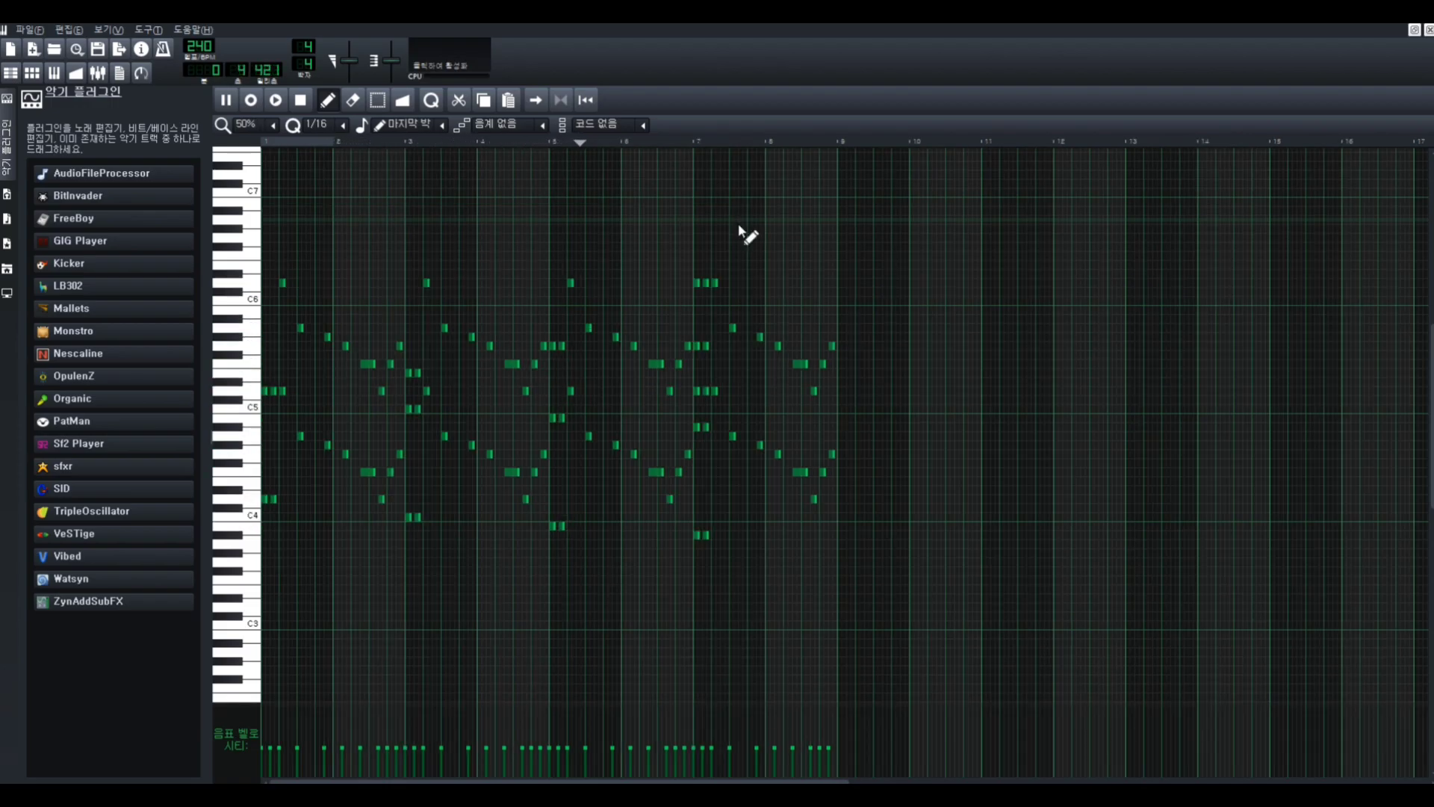
# Duplicate the squidfont_orchestral pattern to bar 25 while playing the song from about bar 16
pyautogui.click(1428, 31)
pyautogui.click(625, 118)
pyautogui.press('space')
pyautogui.moveTo(725, 385); pyautogui.dragTo(821, 385)
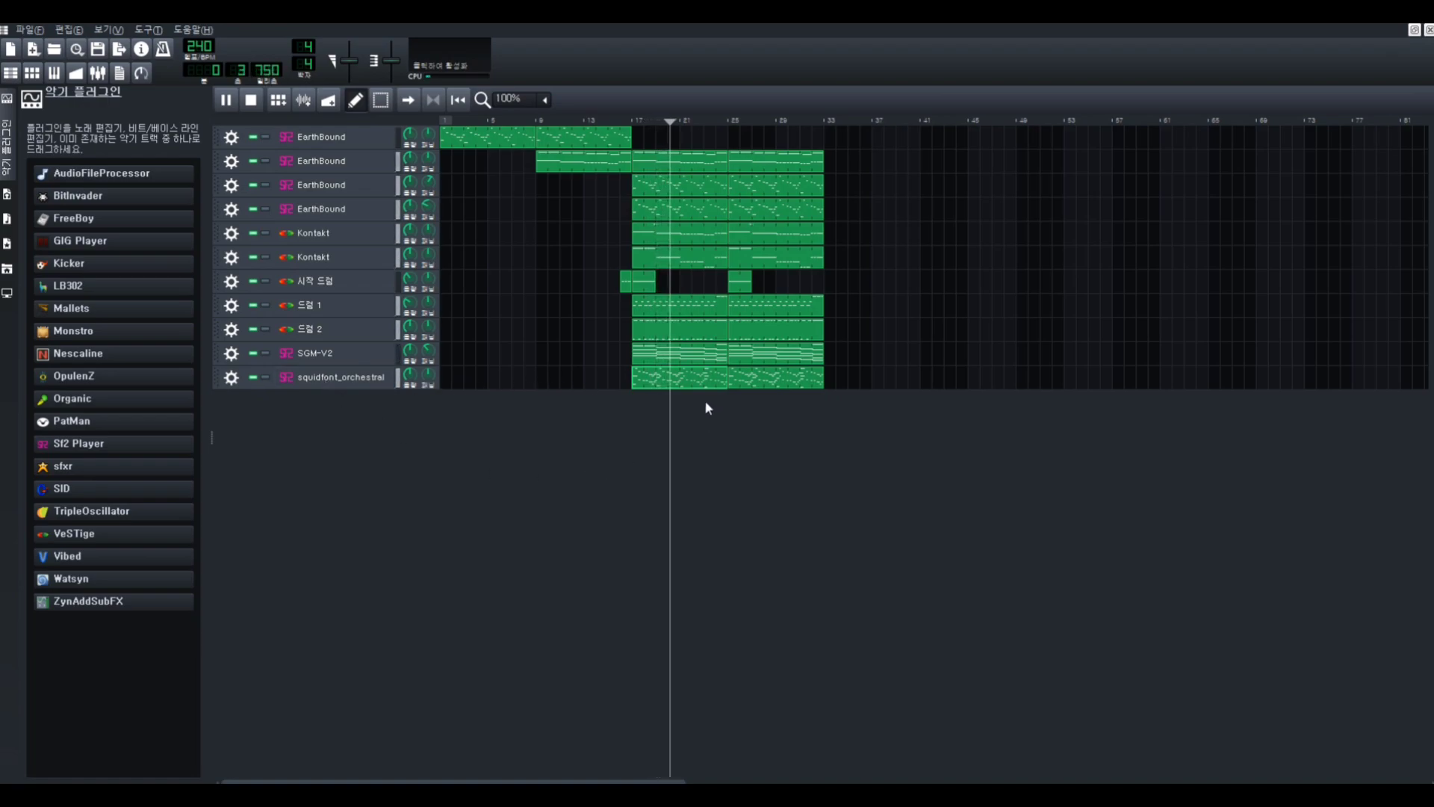
pyautogui.press('space')
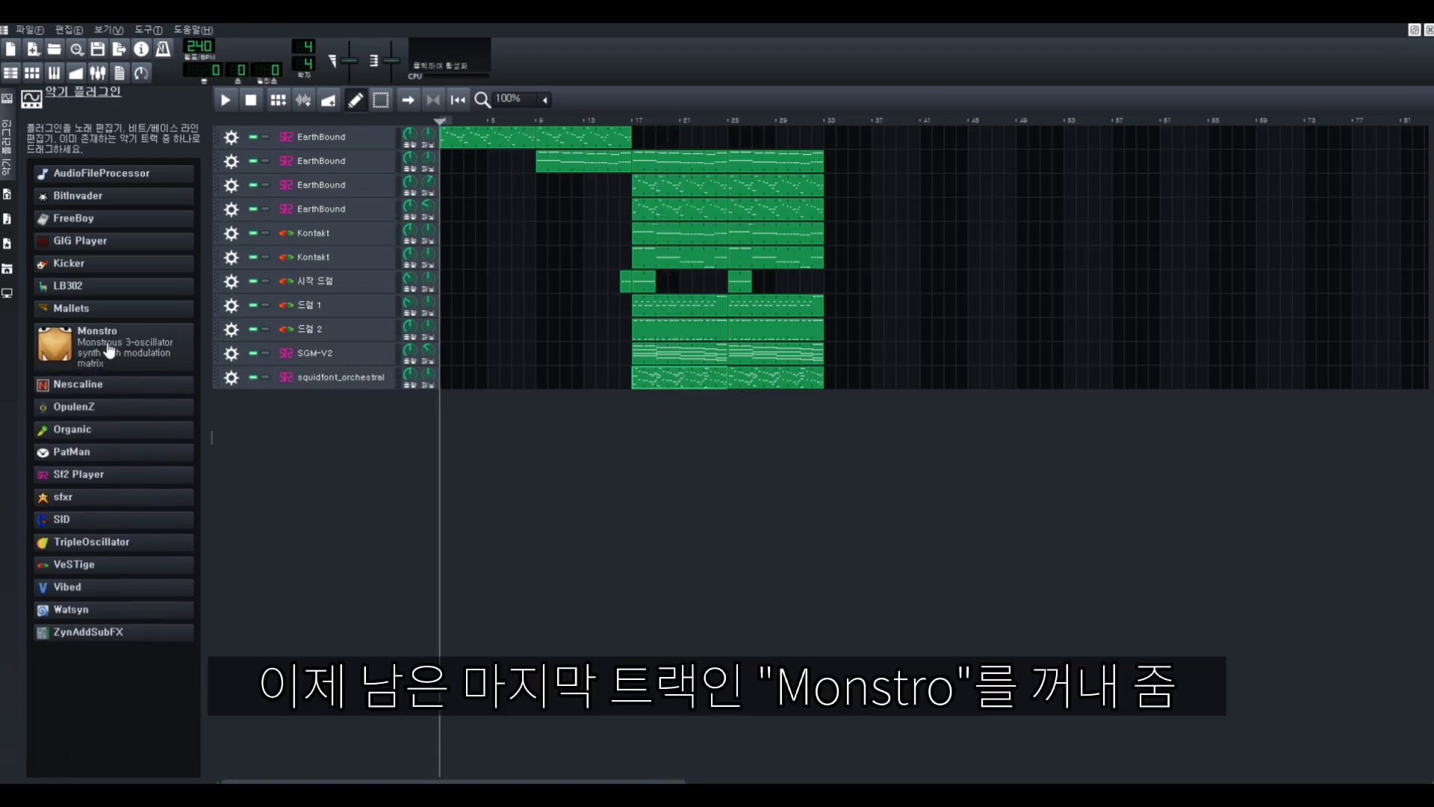
# Add a Monstro instrument track below squidfont_orchestral and set up its sound and mixer channel FX 9
pyautogui.moveTo(108, 350); pyautogui.dragTo(357, 418)
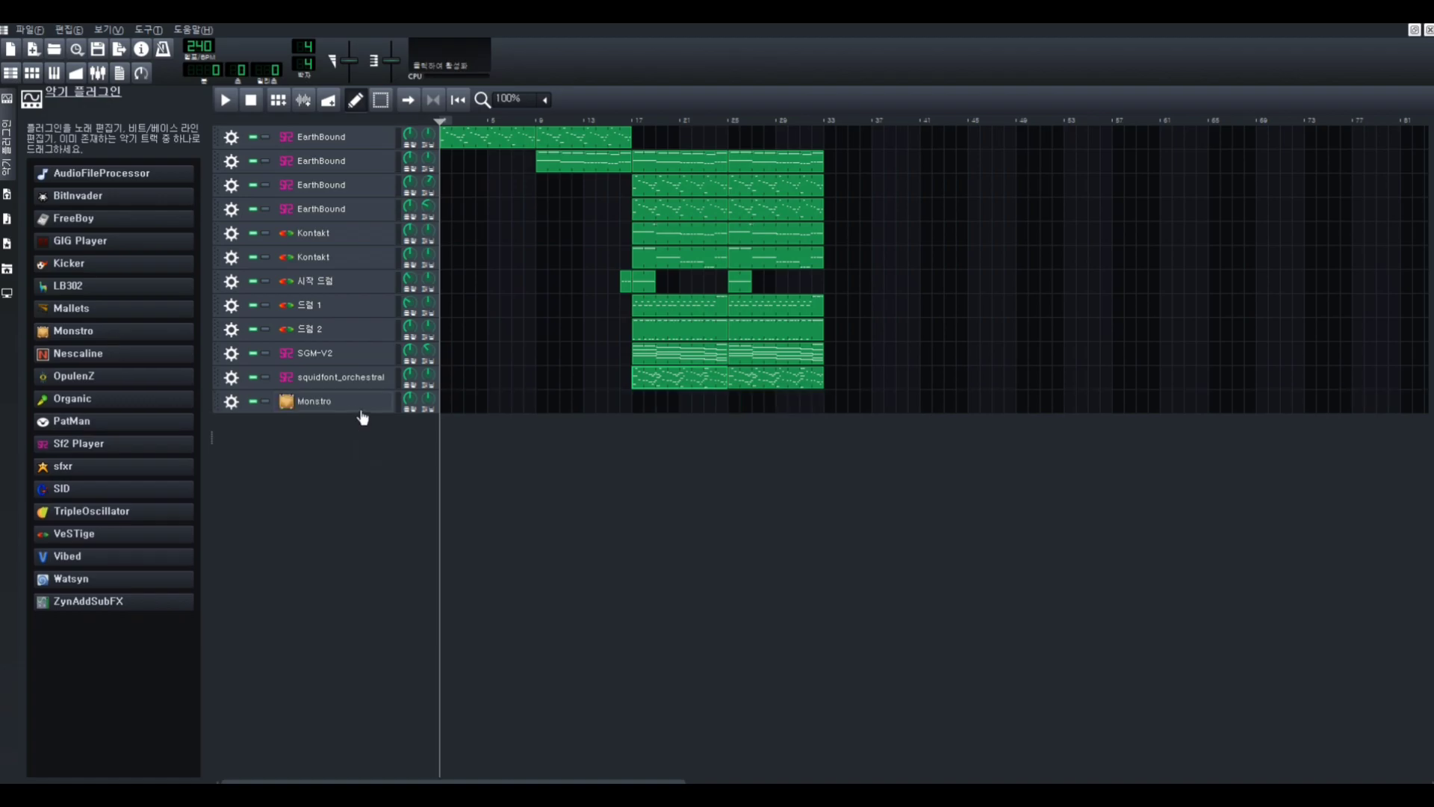
pyautogui.click(461, 419)
pyautogui.click(485, 480)
pyautogui.moveTo(455, 278); pyautogui.dragTo(522, 282)
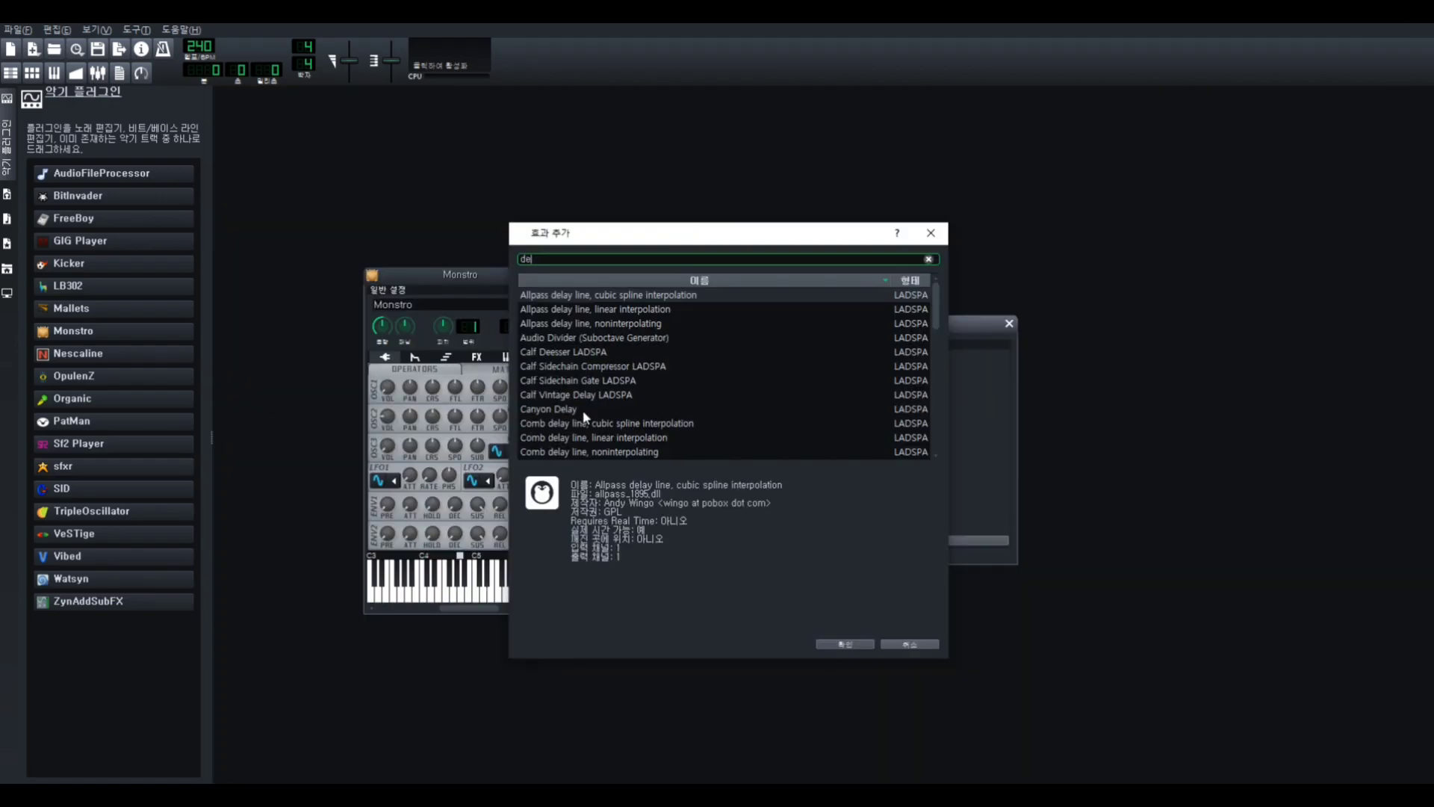
# Add Feedback Delay Line, Calf Reverb LADSPA and two Equalizer effects to Monstro's mixer channel FX 9
pyautogui.write('feed')
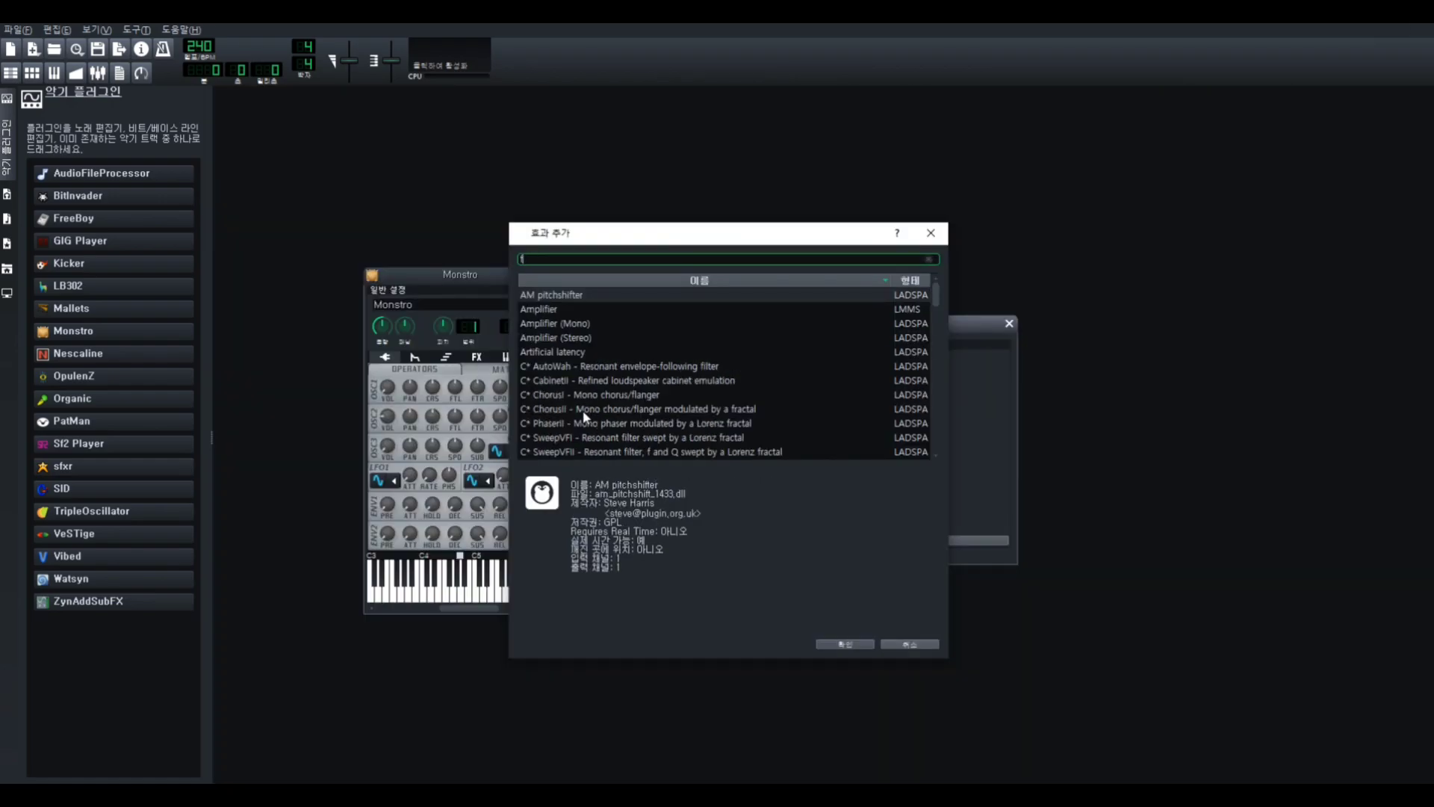
pyautogui.doubleClick(666, 310)
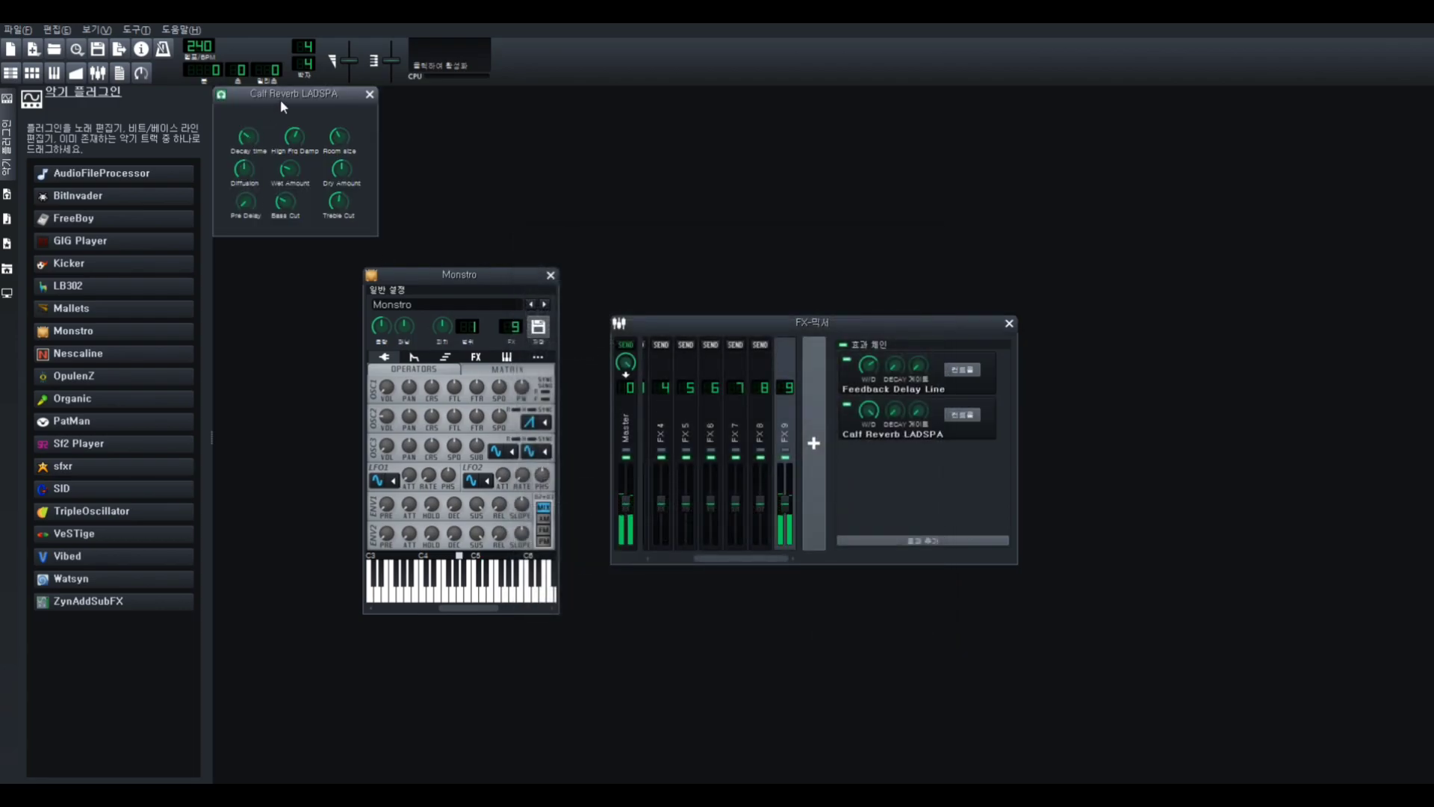
pyautogui.moveTo(282, 104); pyautogui.dragTo(733, 213)
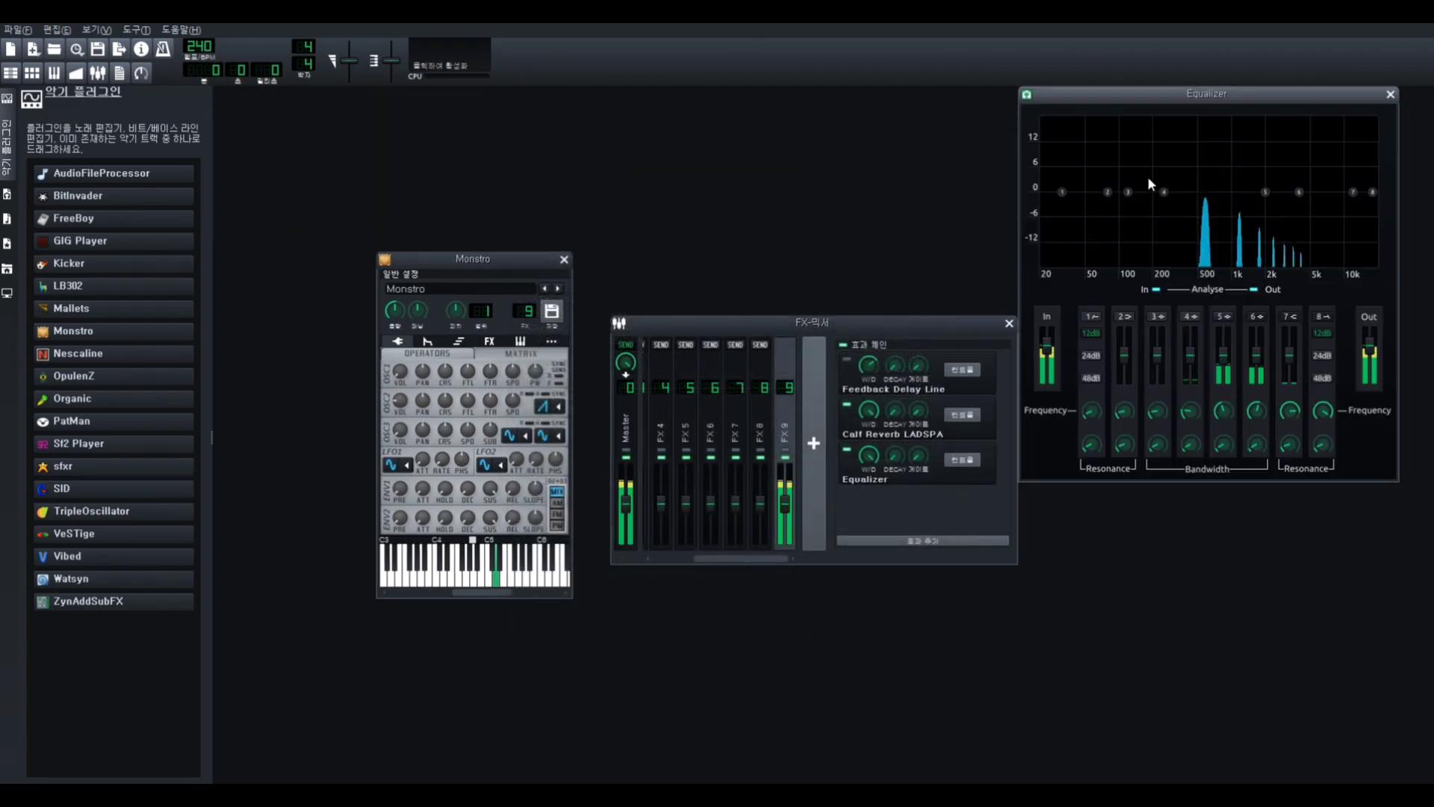
pyautogui.moveTo(1170, 195); pyautogui.dragTo(1220, 214)
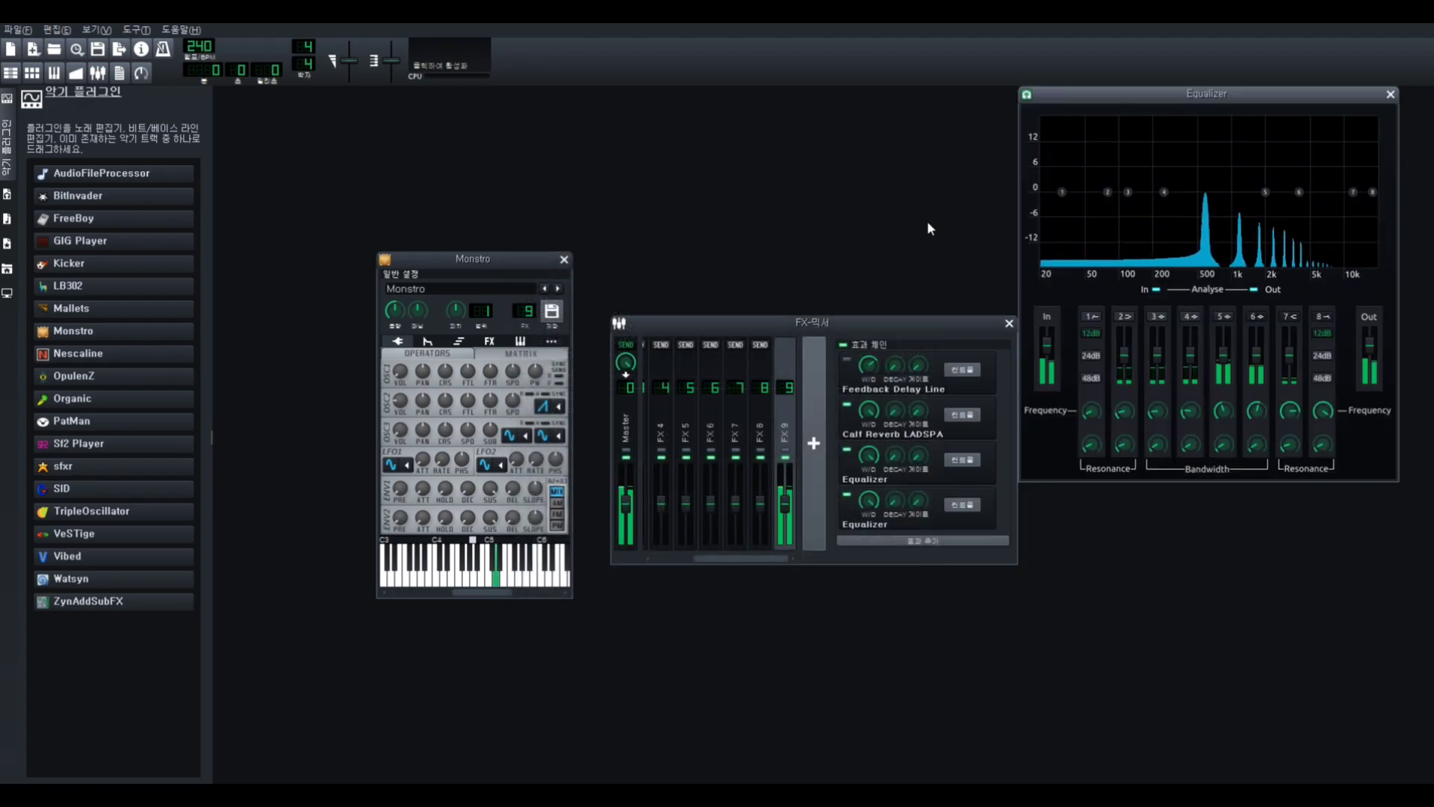
pyautogui.moveTo(1128, 88); pyautogui.dragTo(1118, 97)
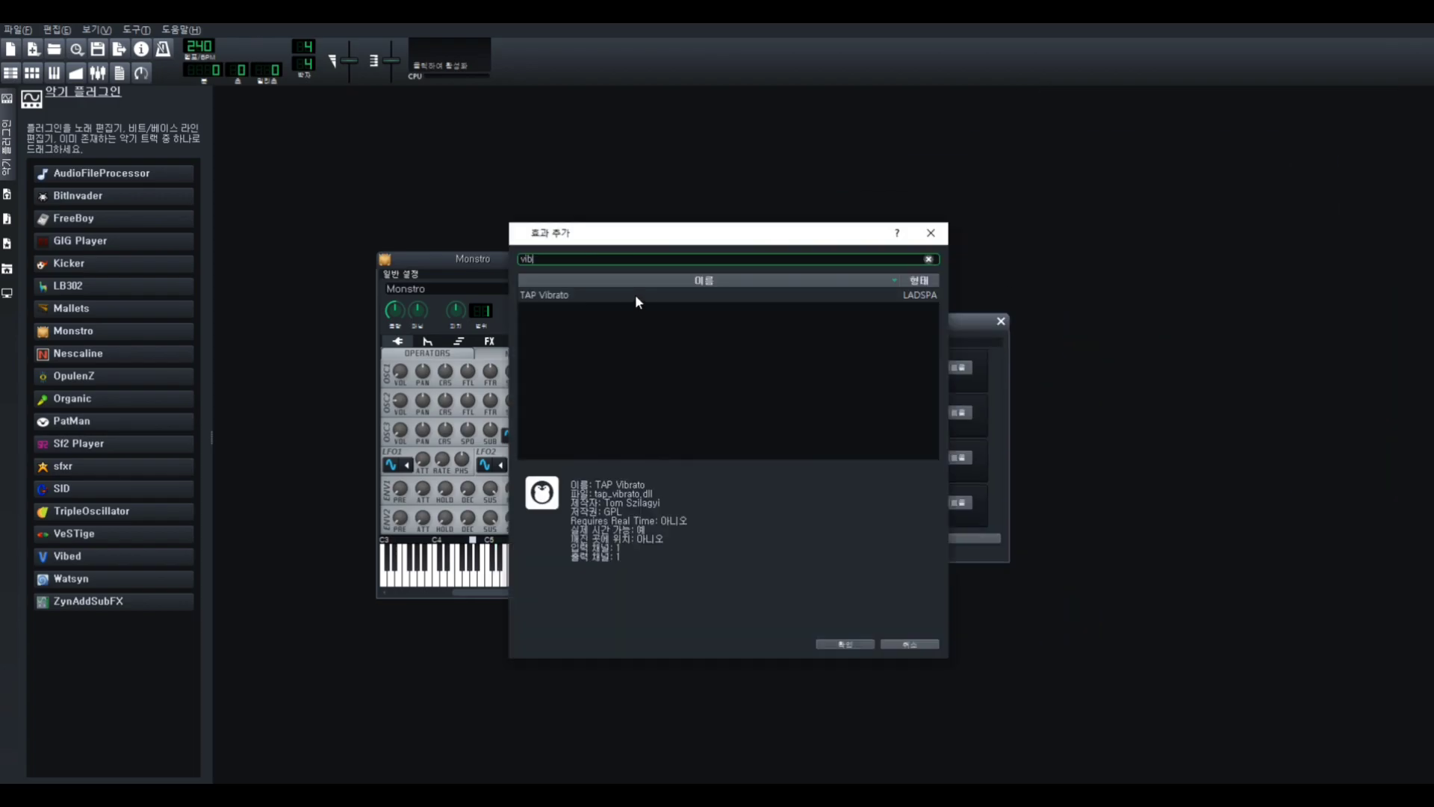
# Add a TAP Vibrato effect to mixer channel FX 9 and enter a pitch value for the Monstro instrument
pyautogui.doubleClick(635, 294)
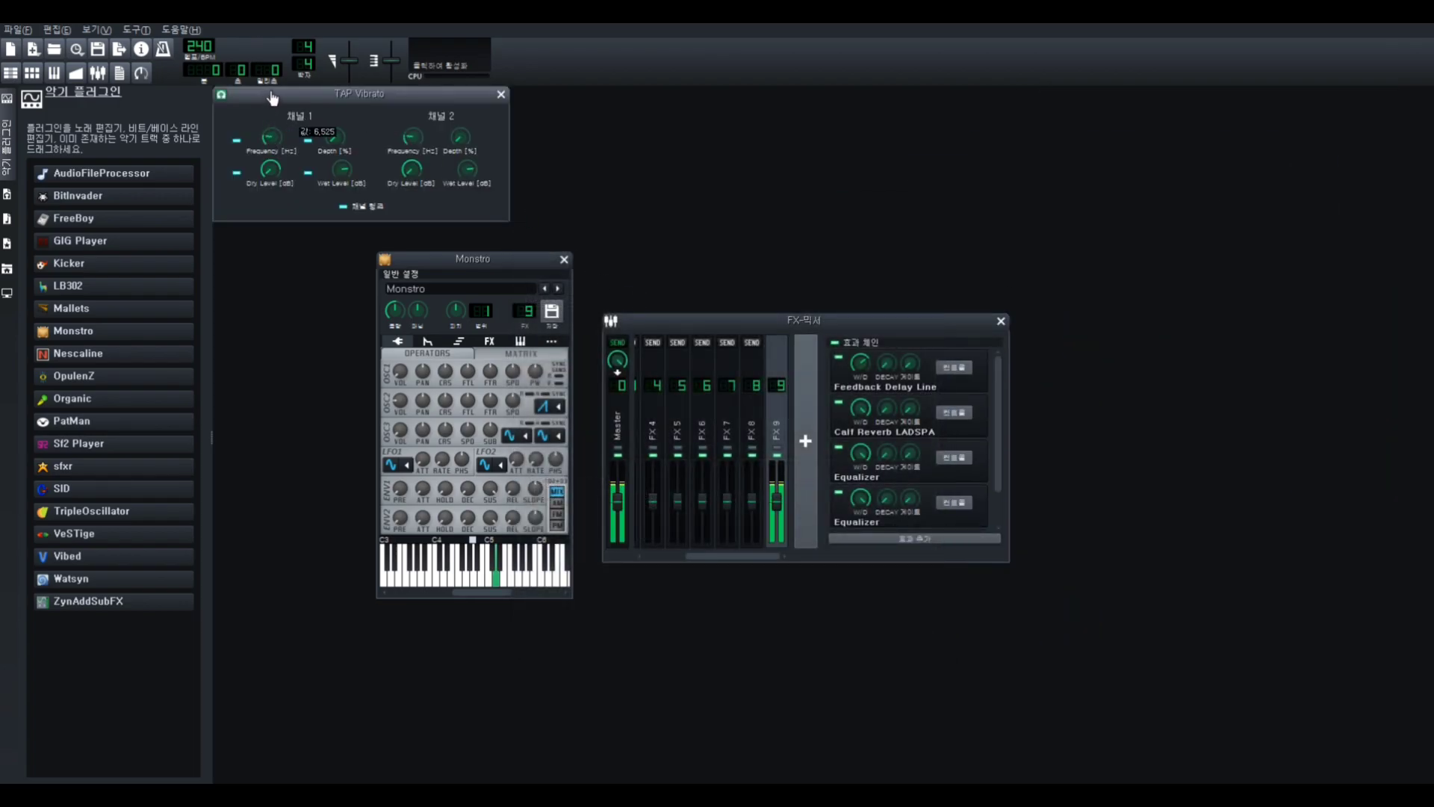
pyautogui.click(501, 94)
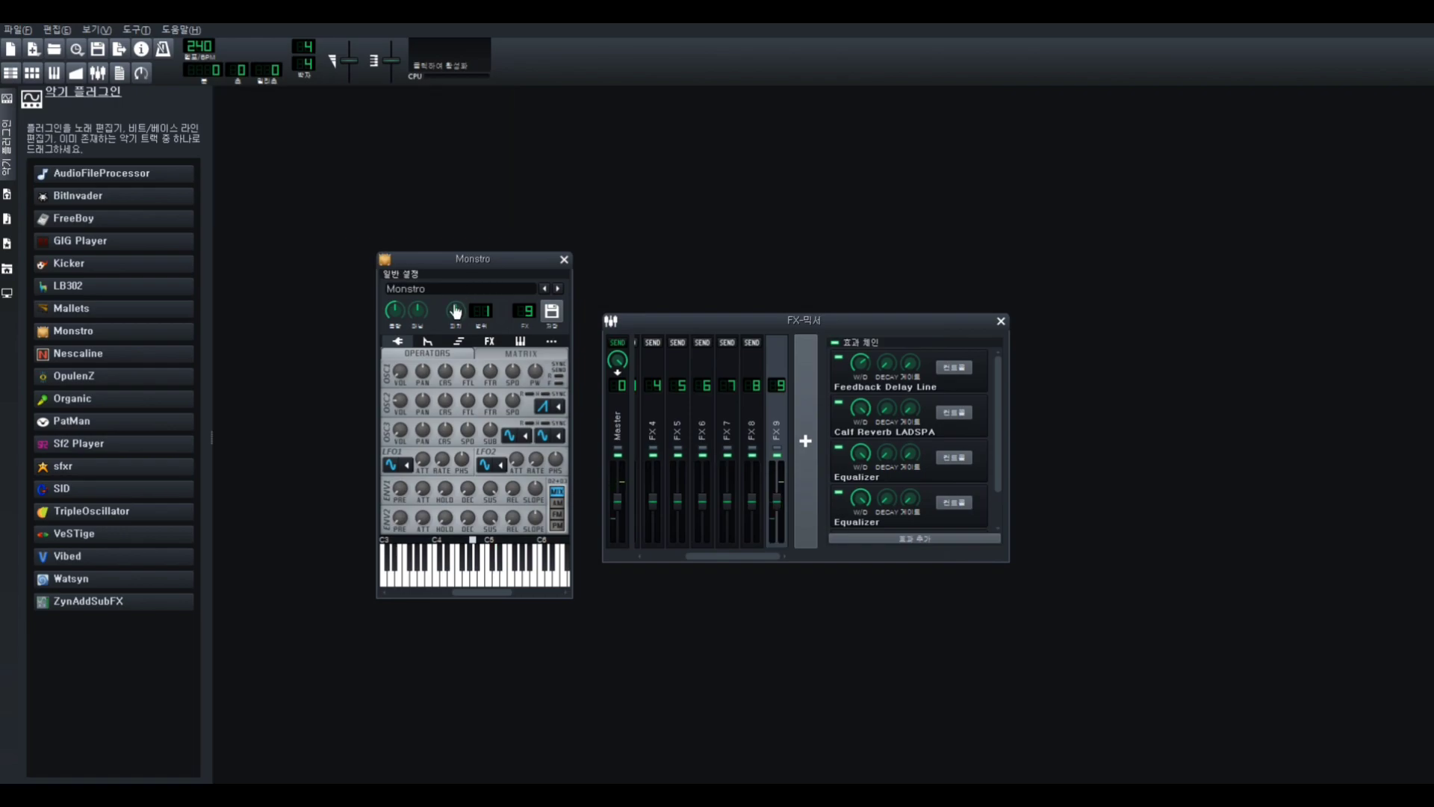
pyautogui.doubleClick(455, 310)
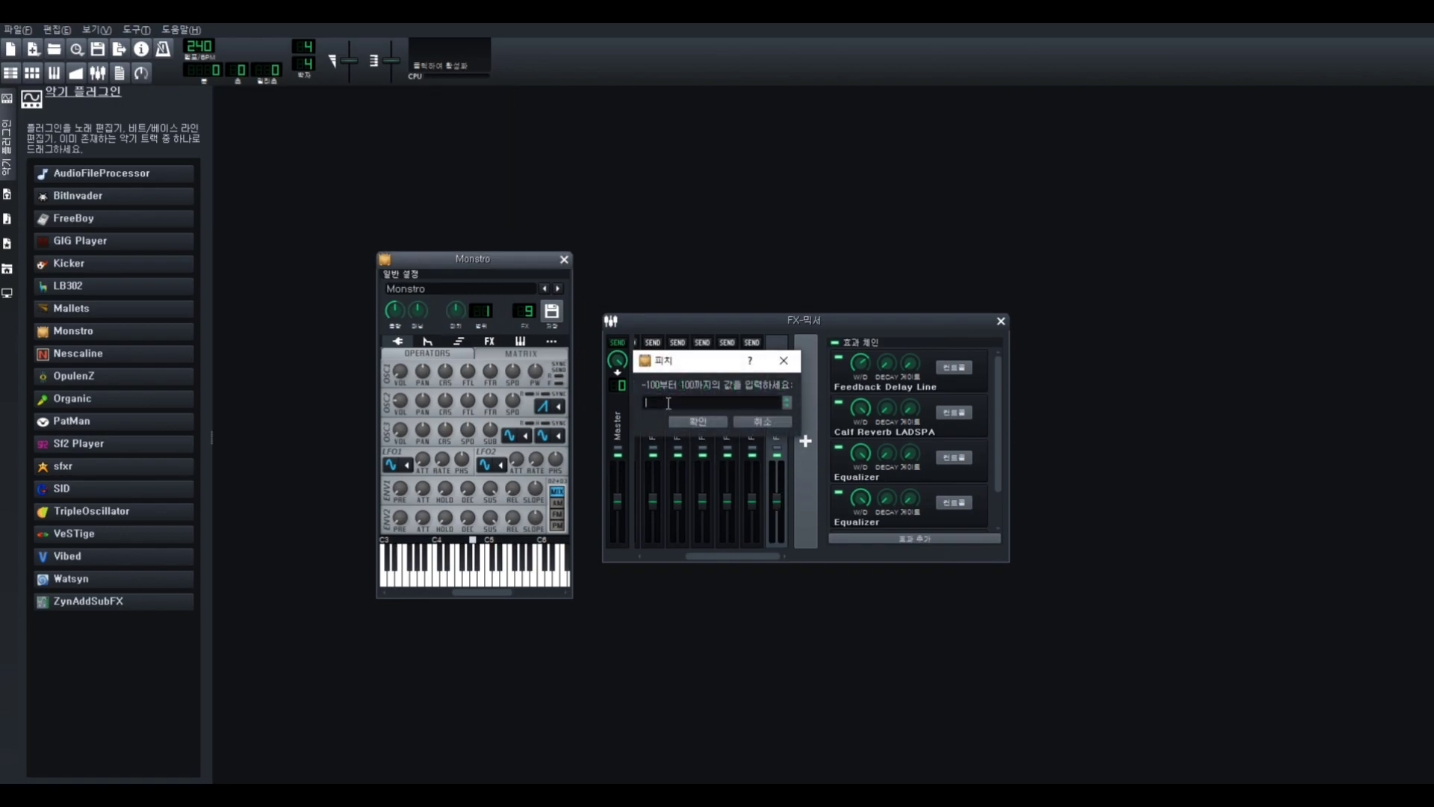
pyautogui.press('Return')
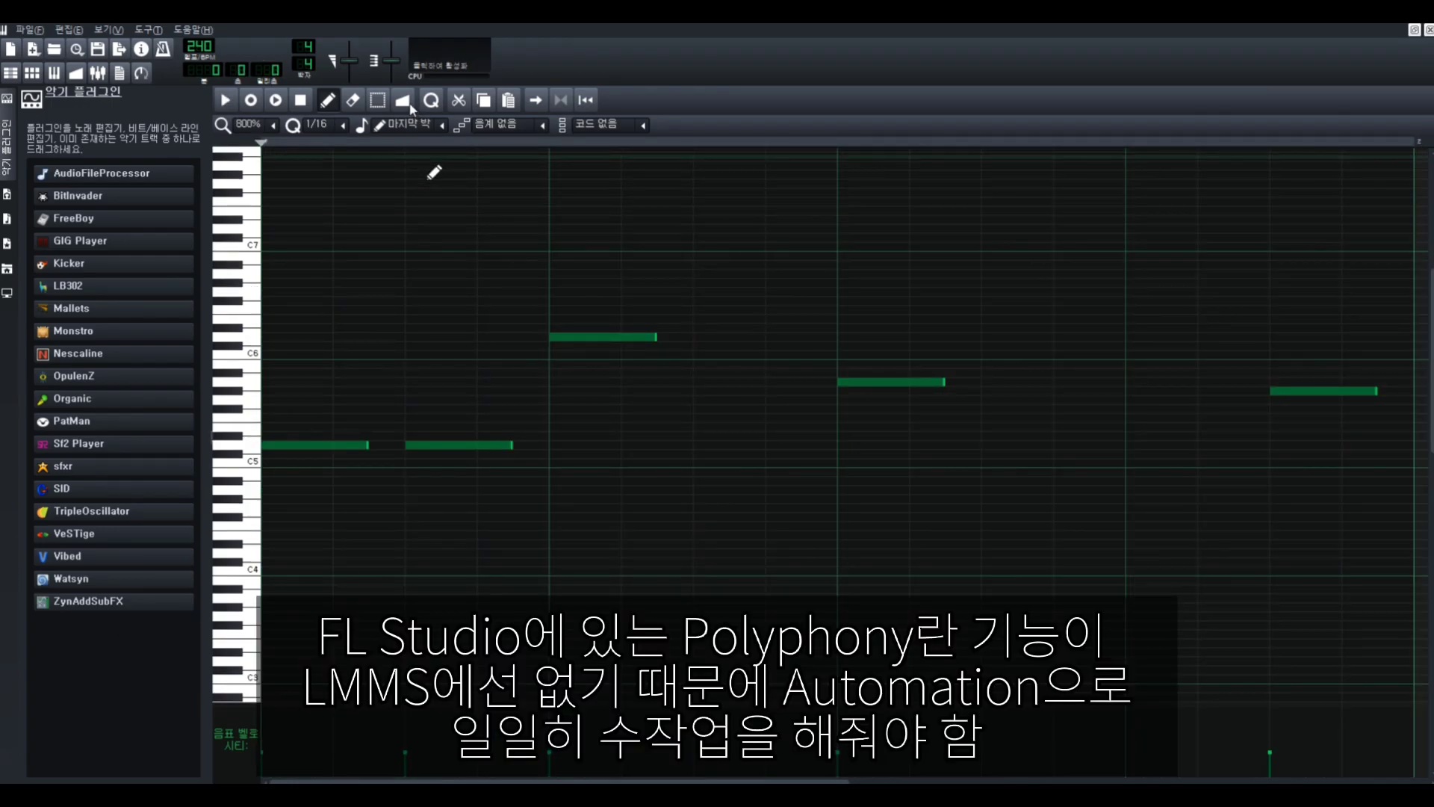
# Draw a note-detuning curve on the D6 note that glides up from the preceding D5, then play through the Monstro pattern
pyautogui.click(401, 99)
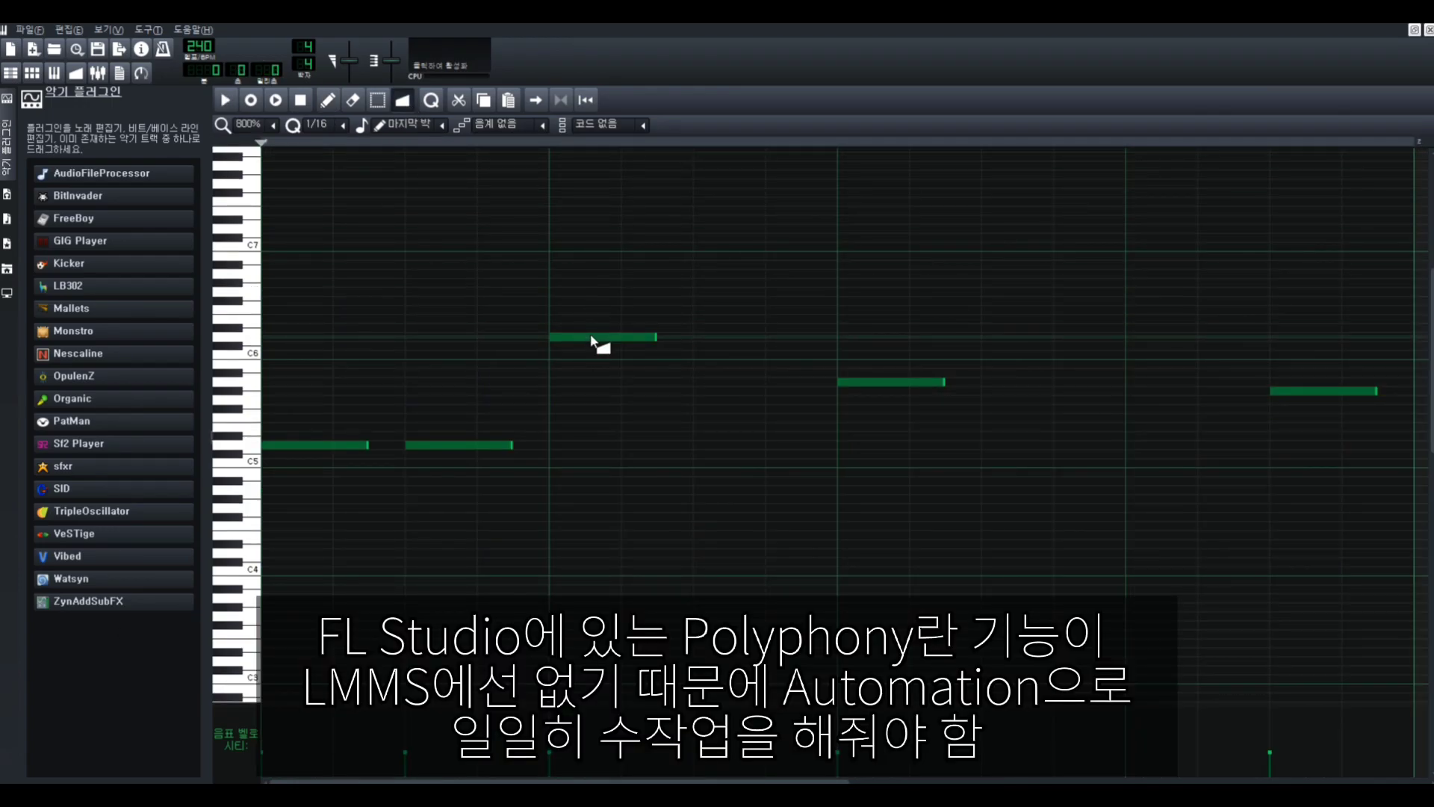
pyautogui.click(596, 336)
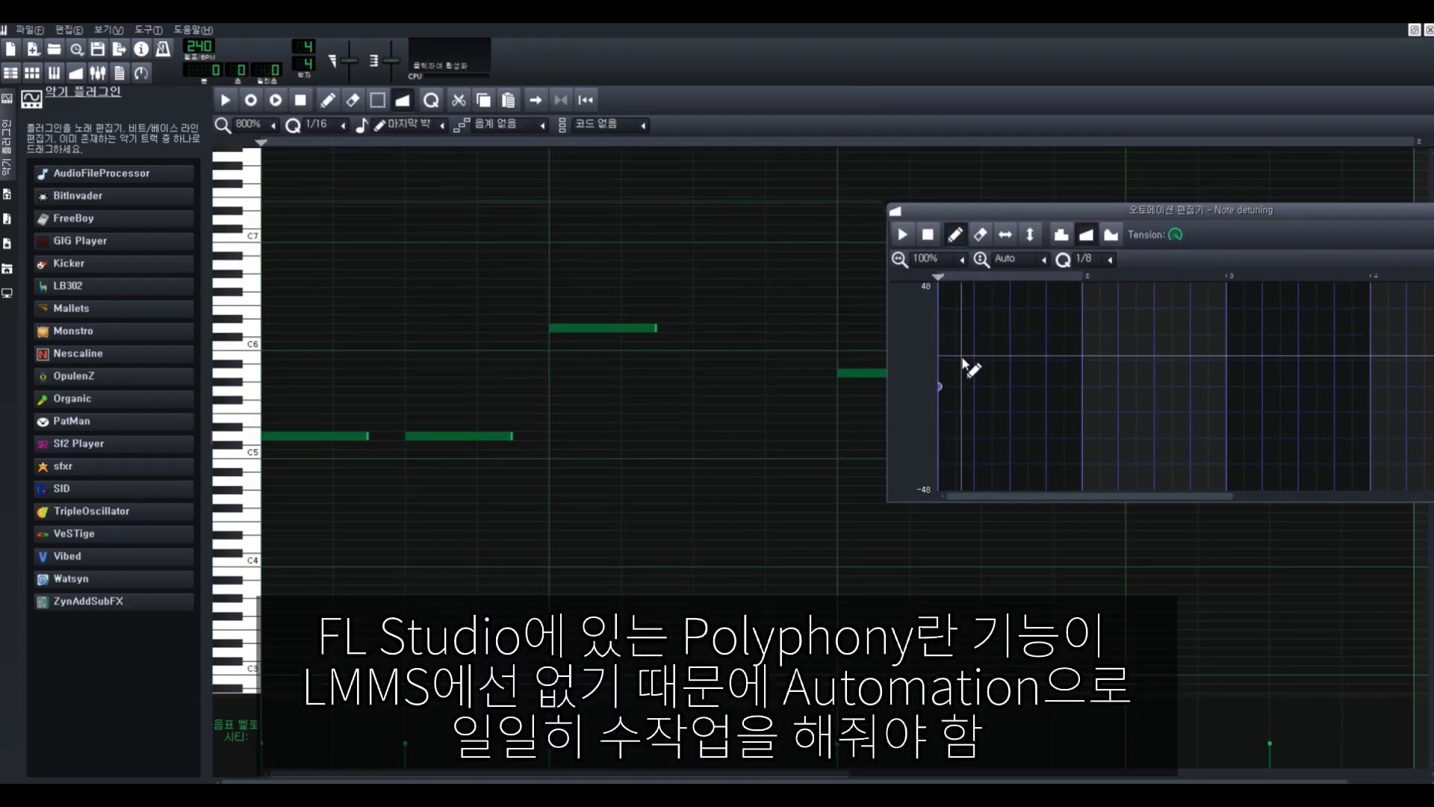
pyautogui.click(1111, 260)
pyautogui.click(1059, 284)
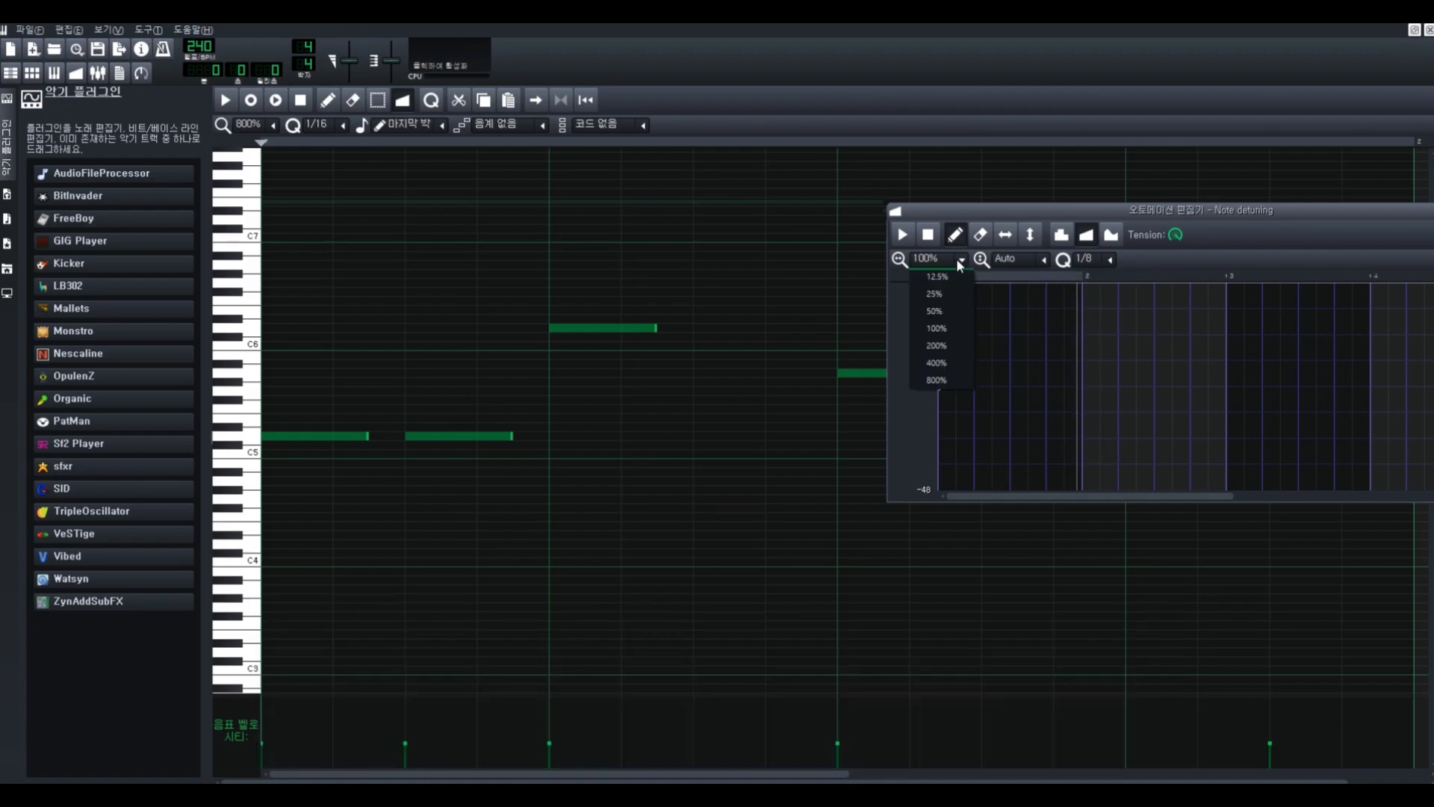
pyautogui.moveTo(948, 408)
pyautogui.mouseDown()
pyautogui.moveTo(980, 391)
pyautogui.moveTo(957, 386)
pyautogui.moveTo(953, 401)
pyautogui.mouseUp()
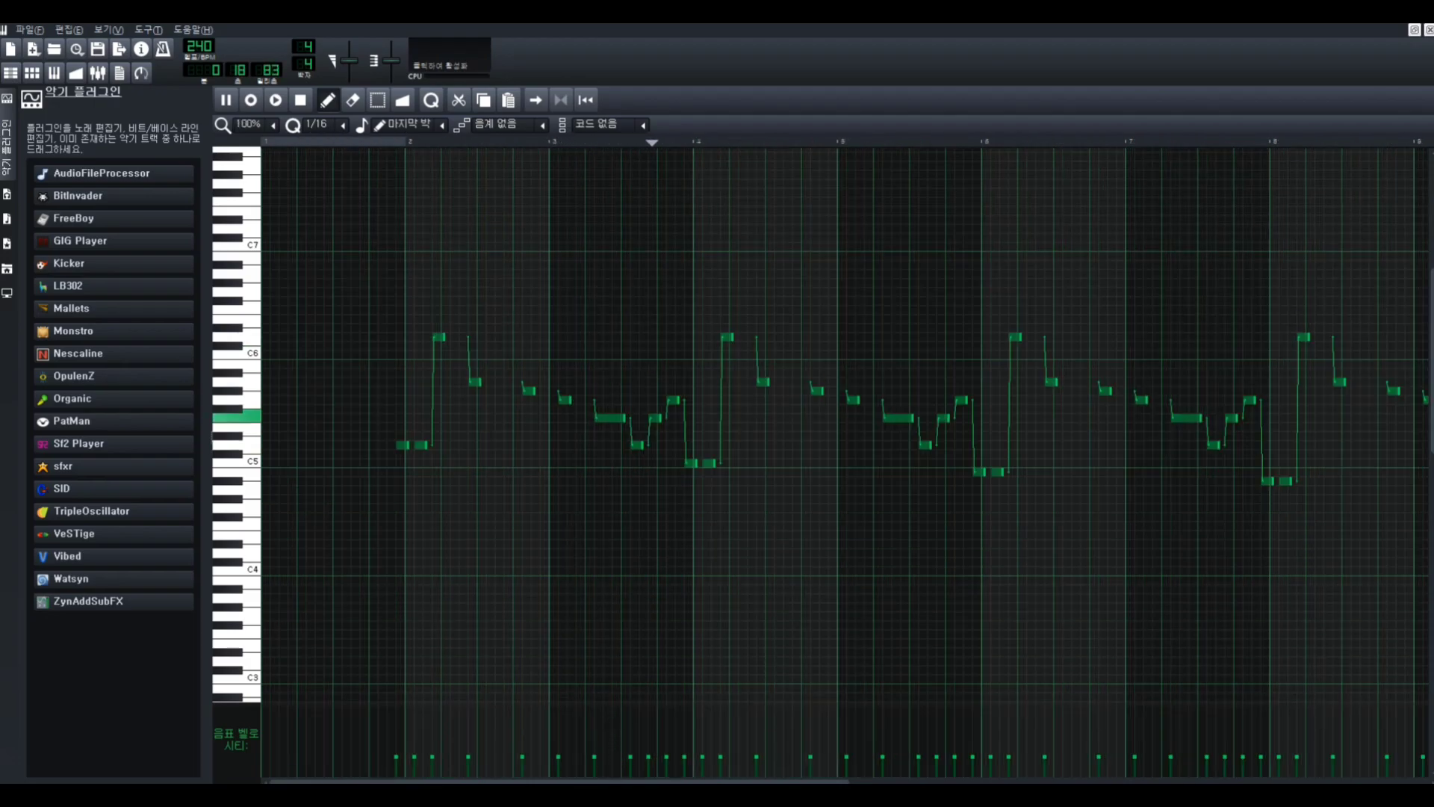
pyautogui.moveTo(613, 782); pyautogui.dragTo(1108, 776)
pyautogui.moveTo(816, 781); pyautogui.dragTo(1174, 778)
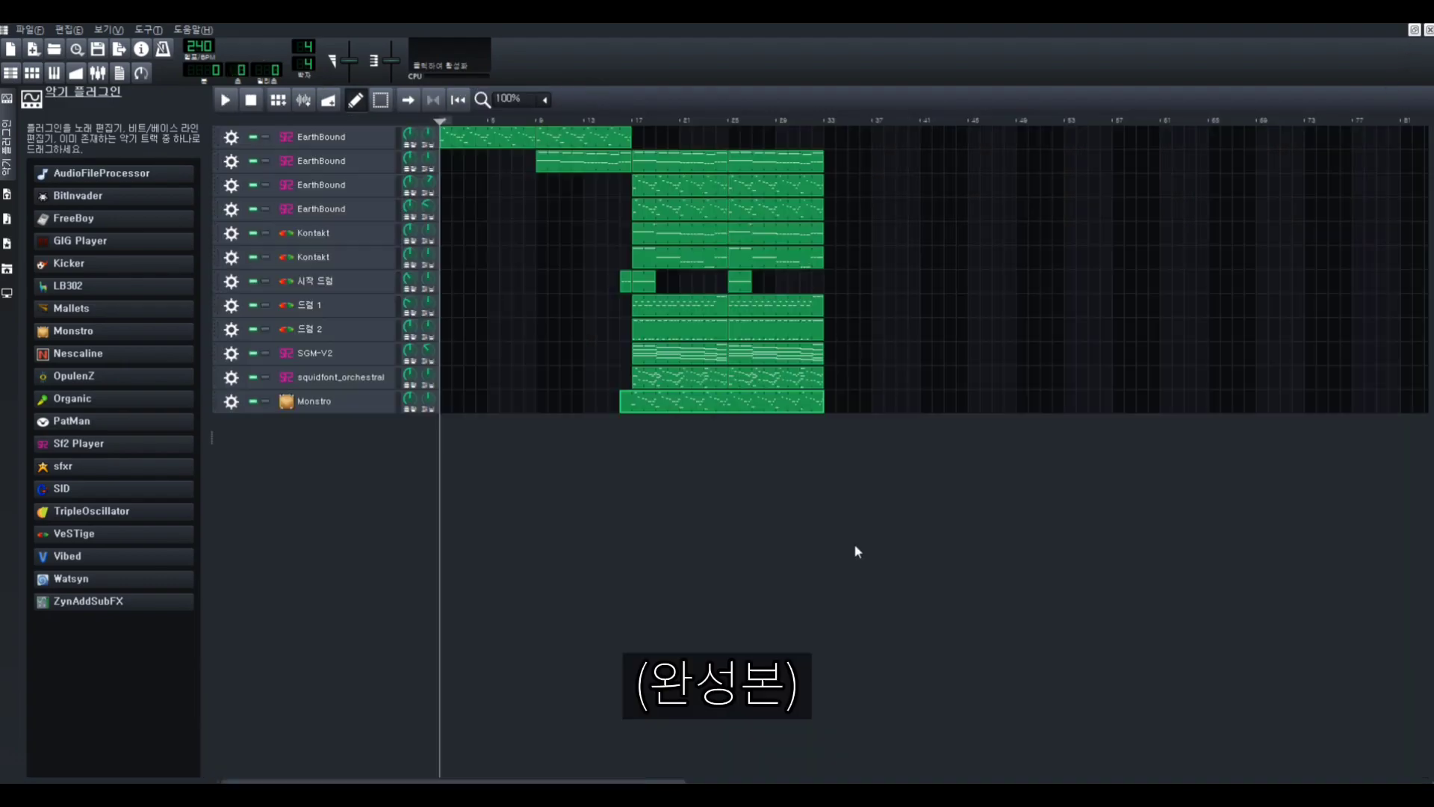